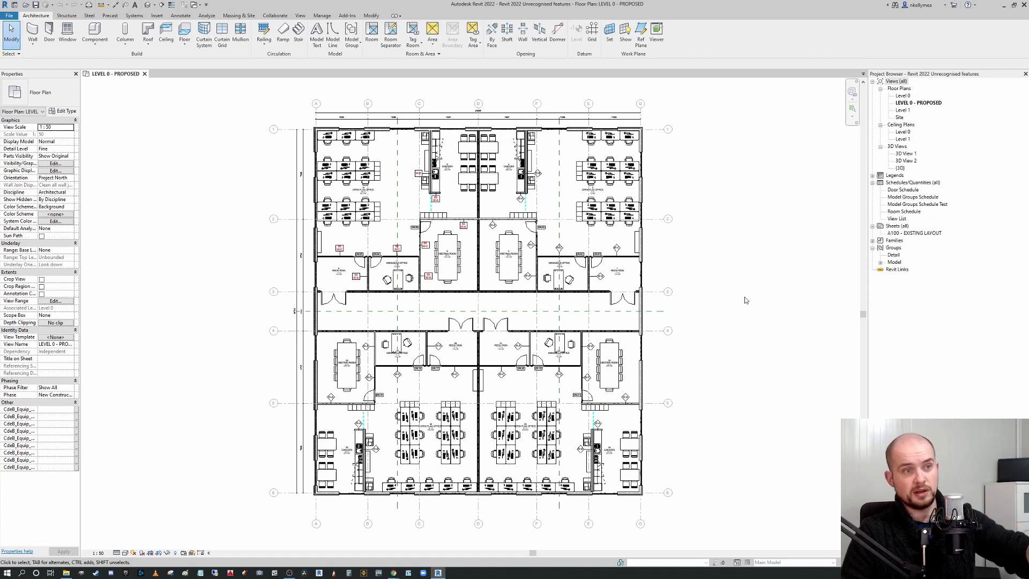
# Create a shared view of the current floor plan named Office layout.
pyautogui.click(609, 208)
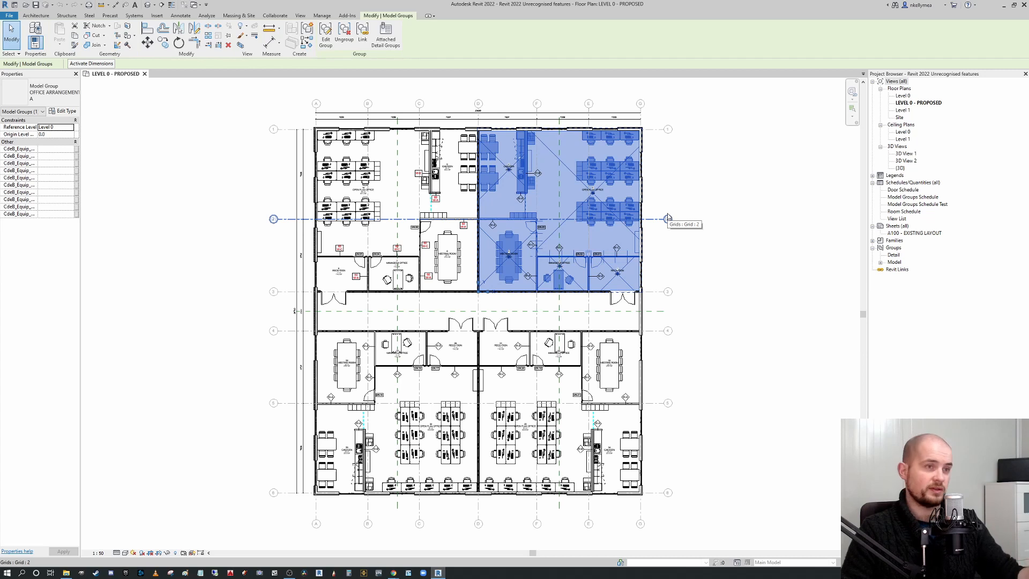
pyautogui.click(734, 218)
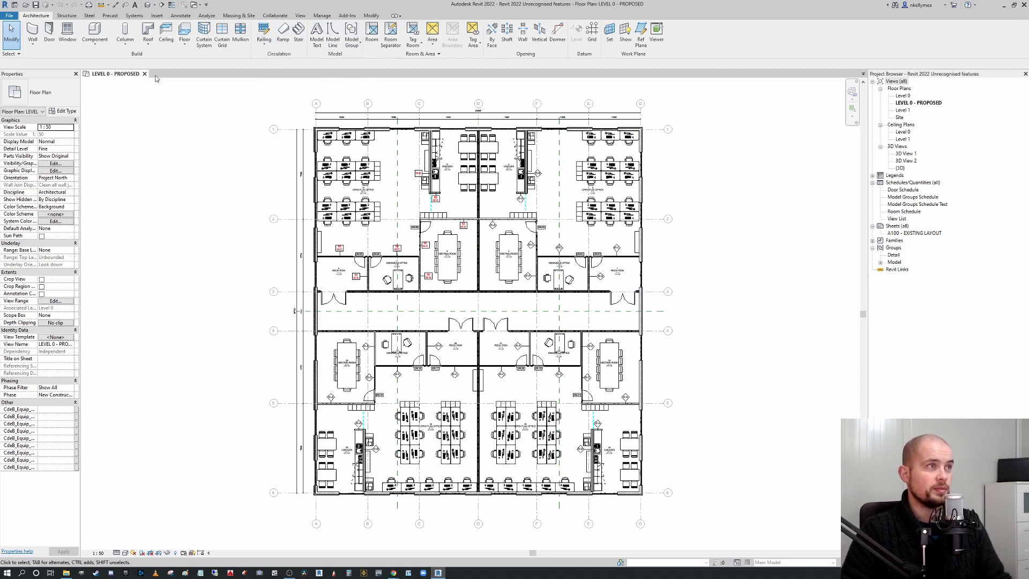
pyautogui.click(275, 16)
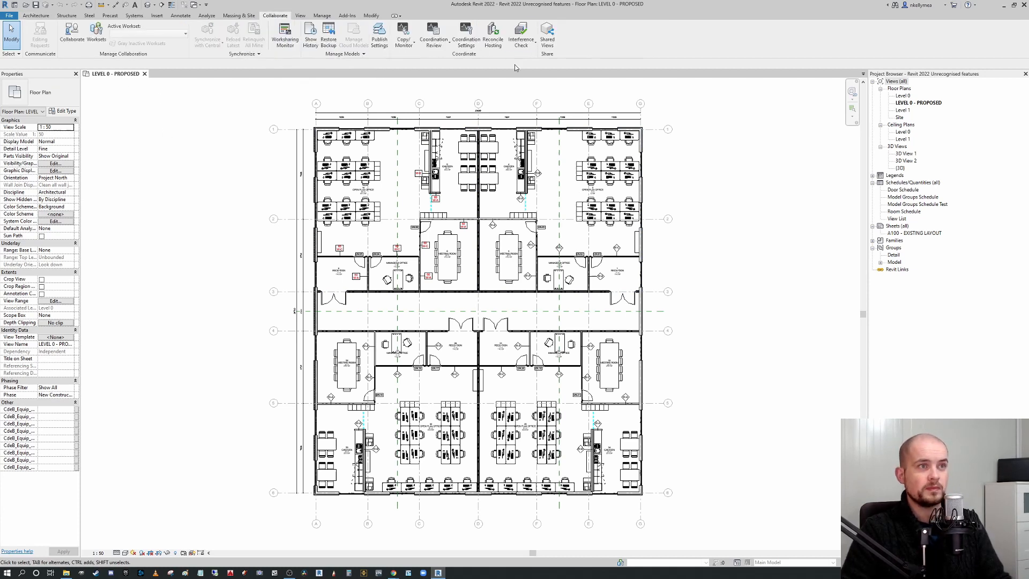
pyautogui.click(548, 44)
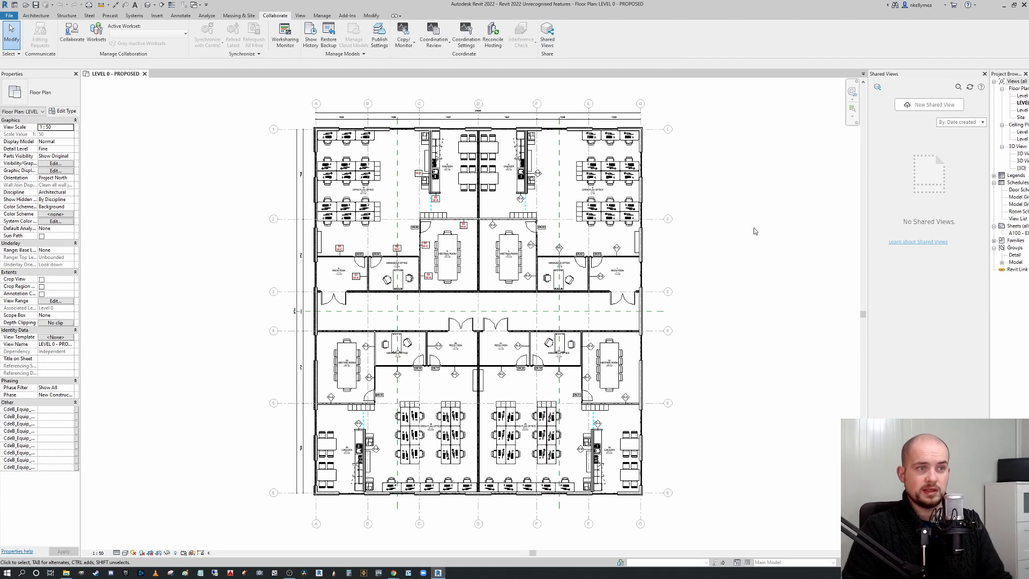
pyautogui.click(940, 106)
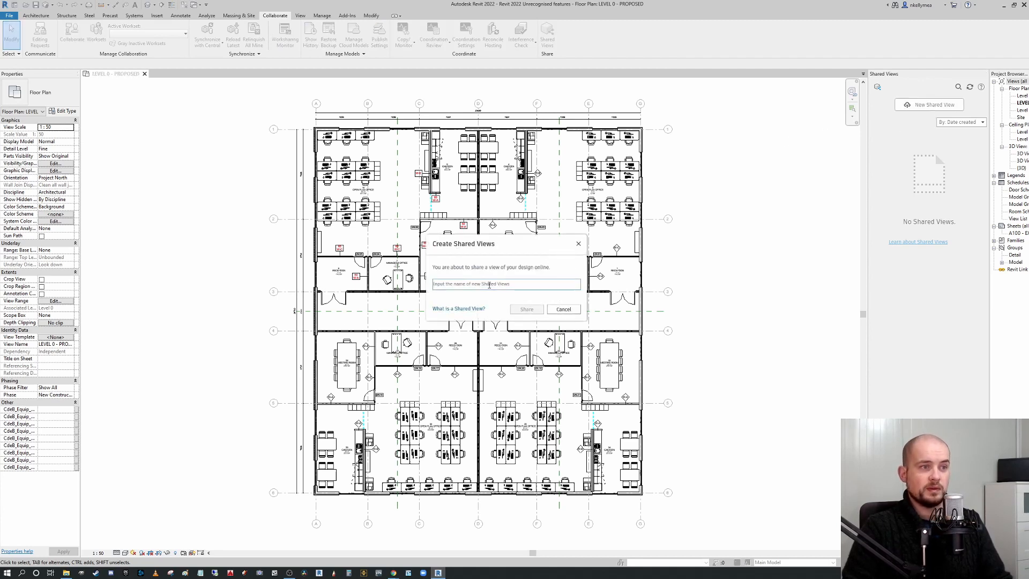
pyautogui.write('Office layout')
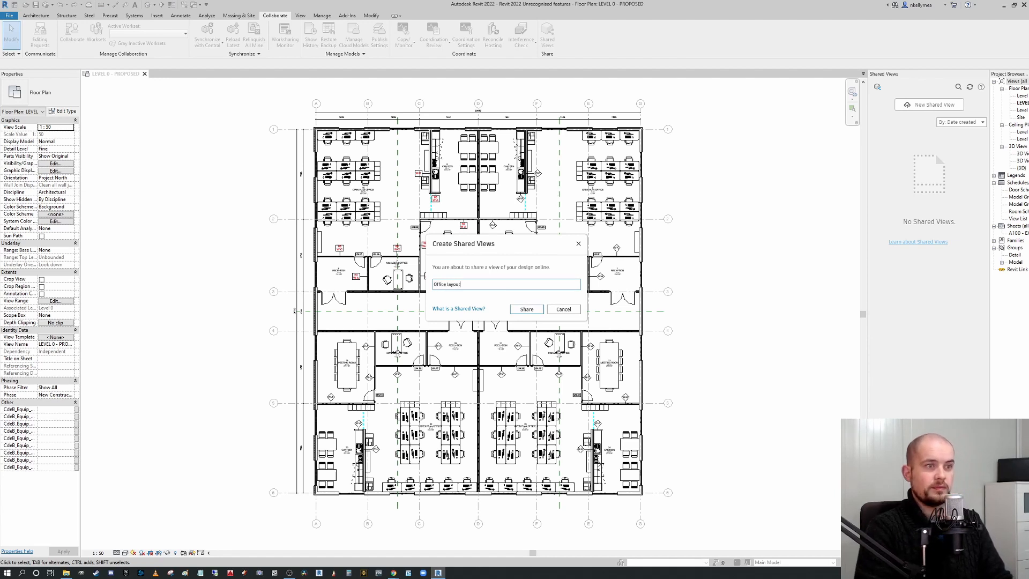
pyautogui.press('Return')
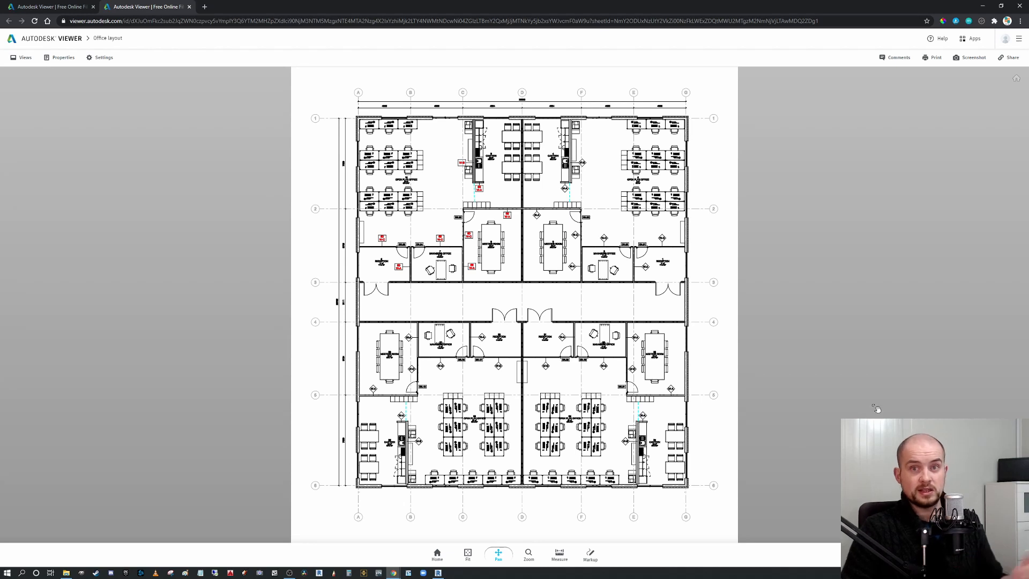
# In the online viewer, start a markup and draw a cloud around the meeting room at the lower right.
pyautogui.click(589, 554)
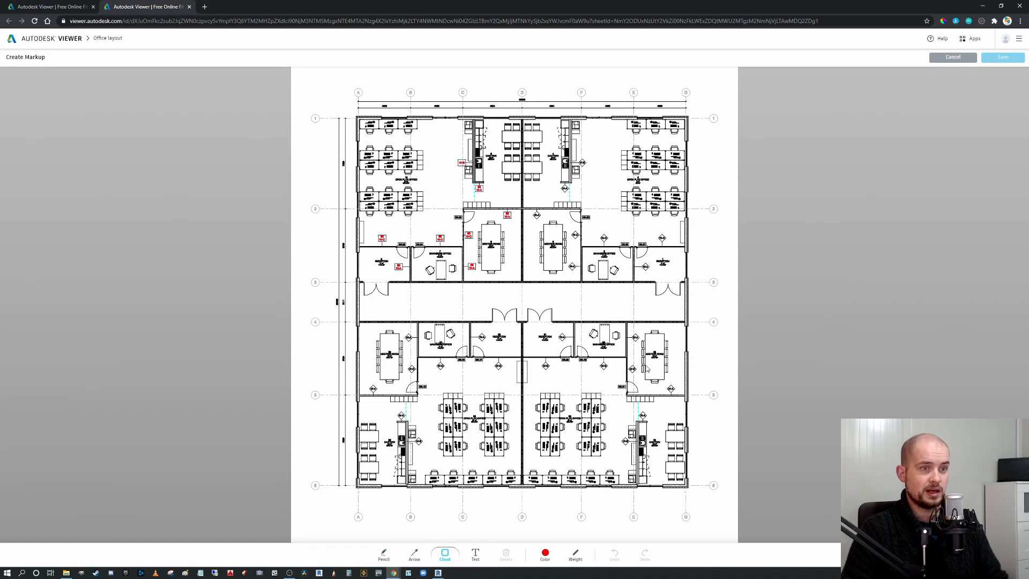
pyautogui.moveTo(623, 322)
pyautogui.mouseDown()
pyautogui.moveTo(644, 360)
pyautogui.moveTo(692, 402)
pyautogui.mouseUp()
# Add the text note '20 seats required' beside the cloud and save the markup.
pyautogui.click(475, 554)
pyautogui.click(643, 304)
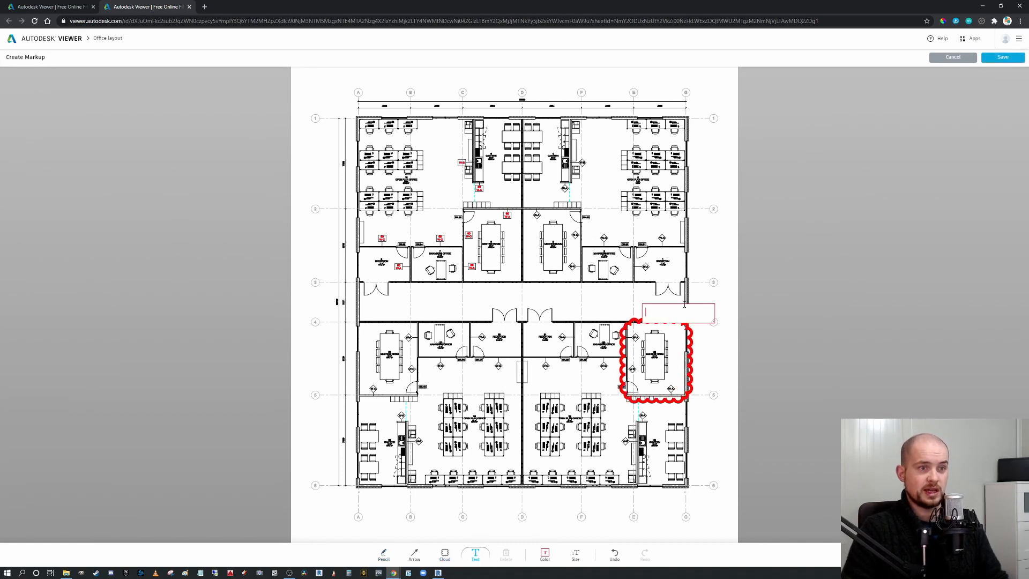
pyautogui.write('20 seats required')
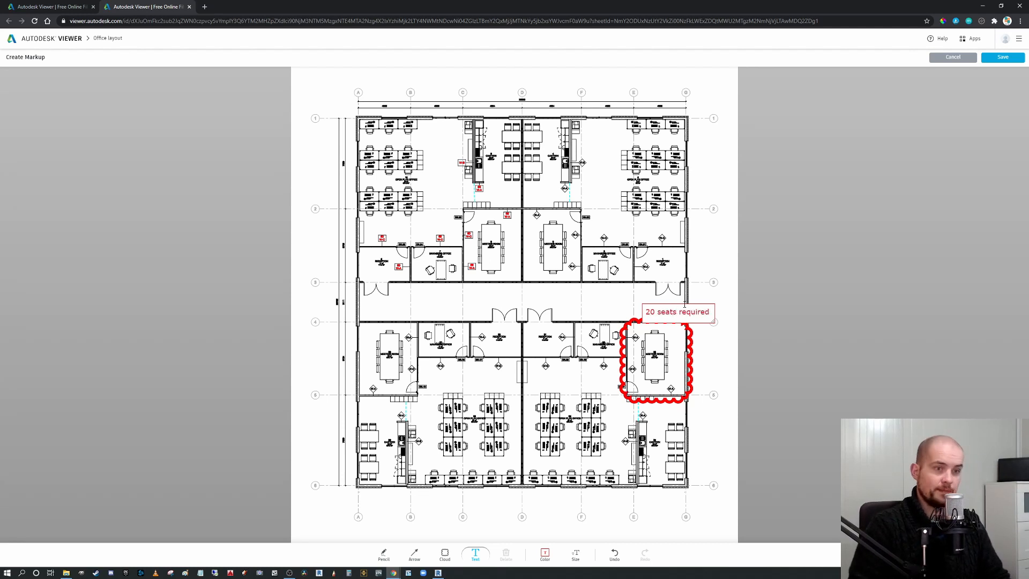
pyautogui.click(793, 367)
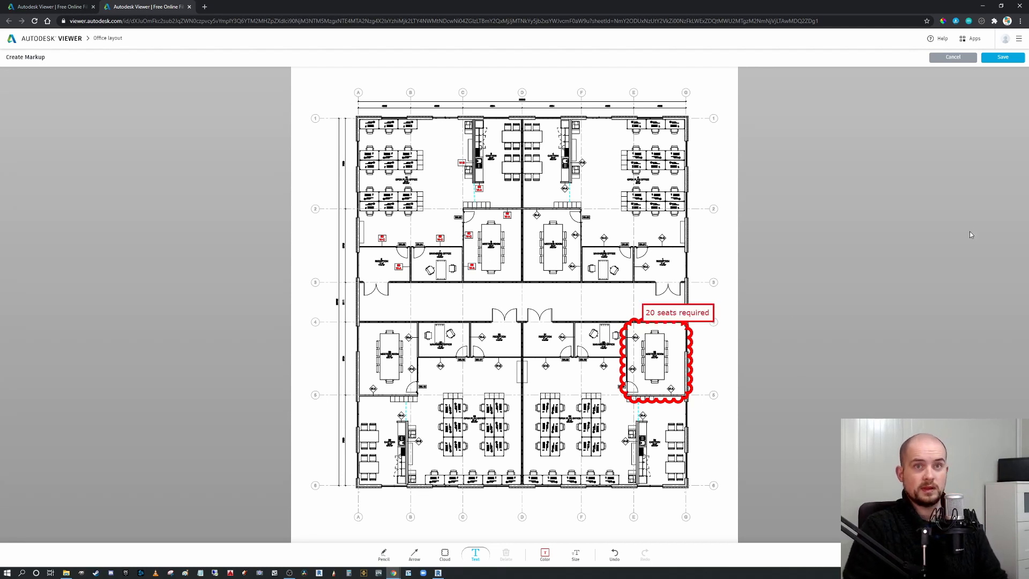
pyautogui.click(1002, 57)
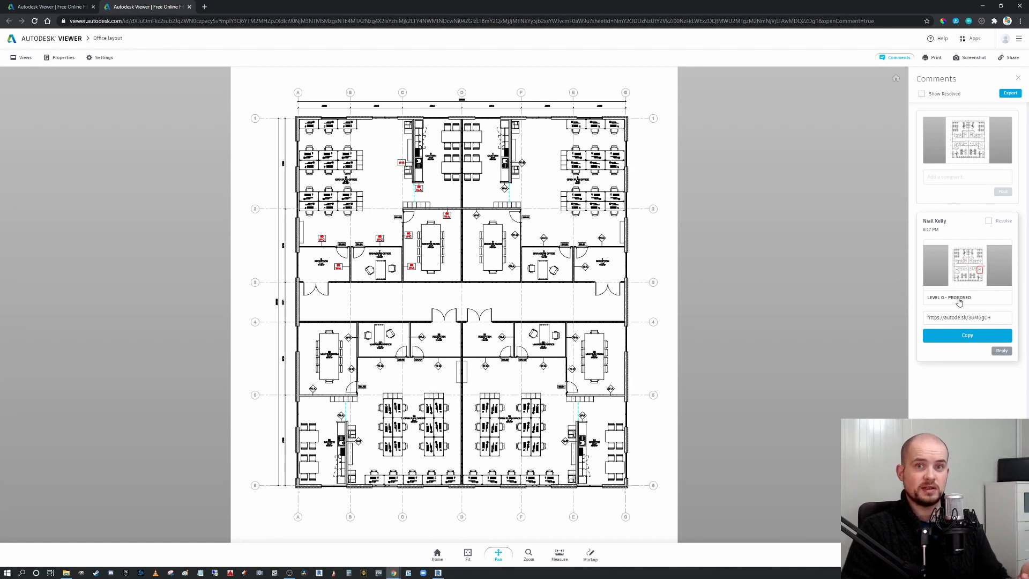
# Switch back to Revit, refresh the shared views and open the comment on the Office layout shared view.
pyautogui.click(437, 572)
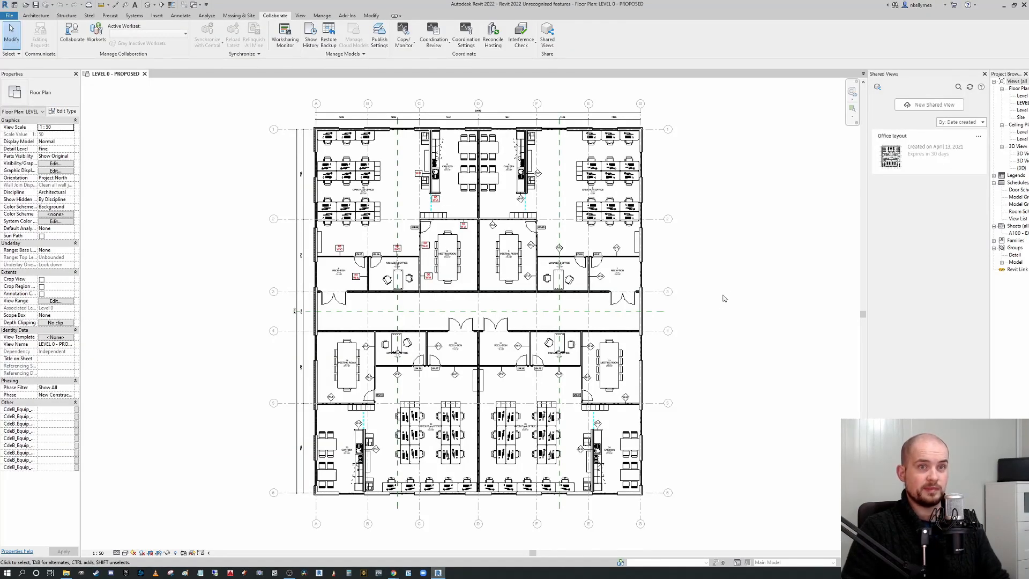
pyautogui.click(970, 88)
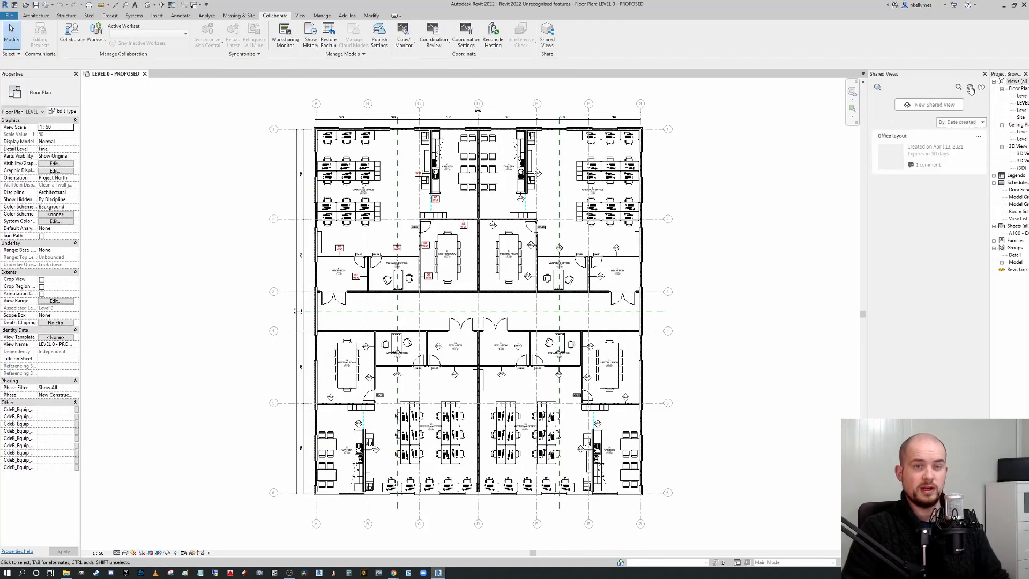
pyautogui.click(922, 157)
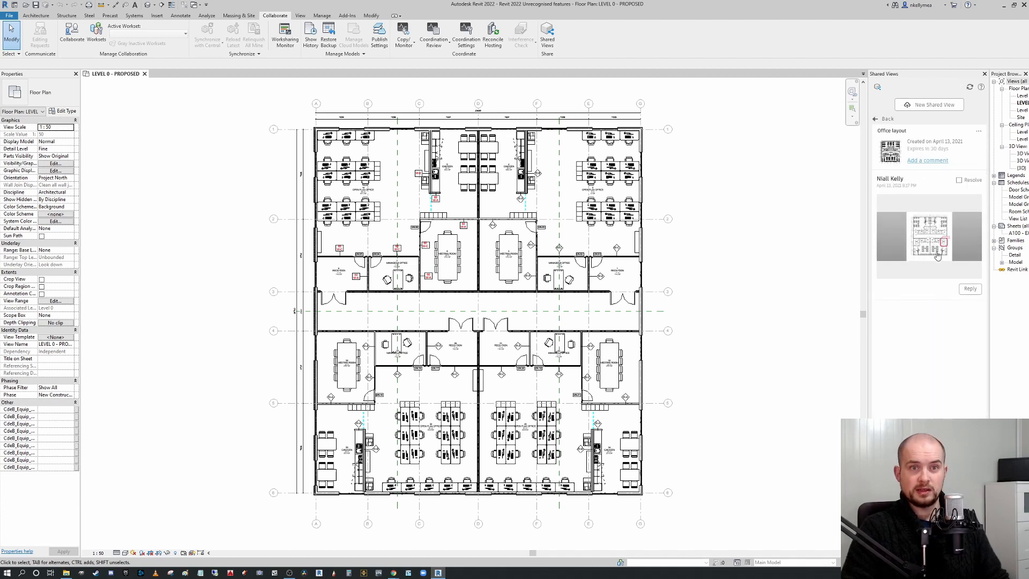
pyautogui.click(952, 251)
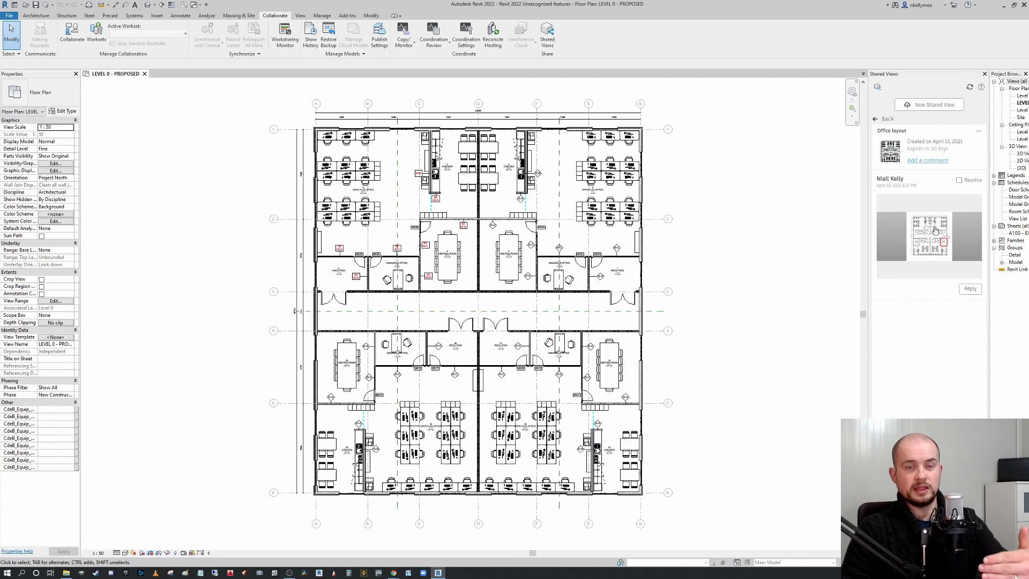
# Reply to the comment with 'No problem, will see to that' and post it.
pyautogui.click(974, 288)
pyautogui.click(953, 298)
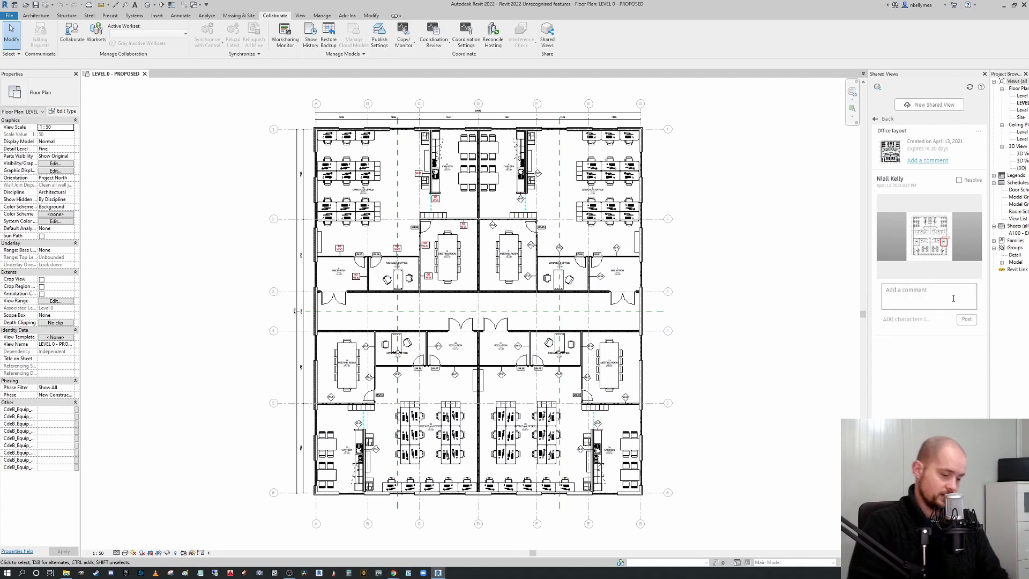
pyautogui.write('No problem')
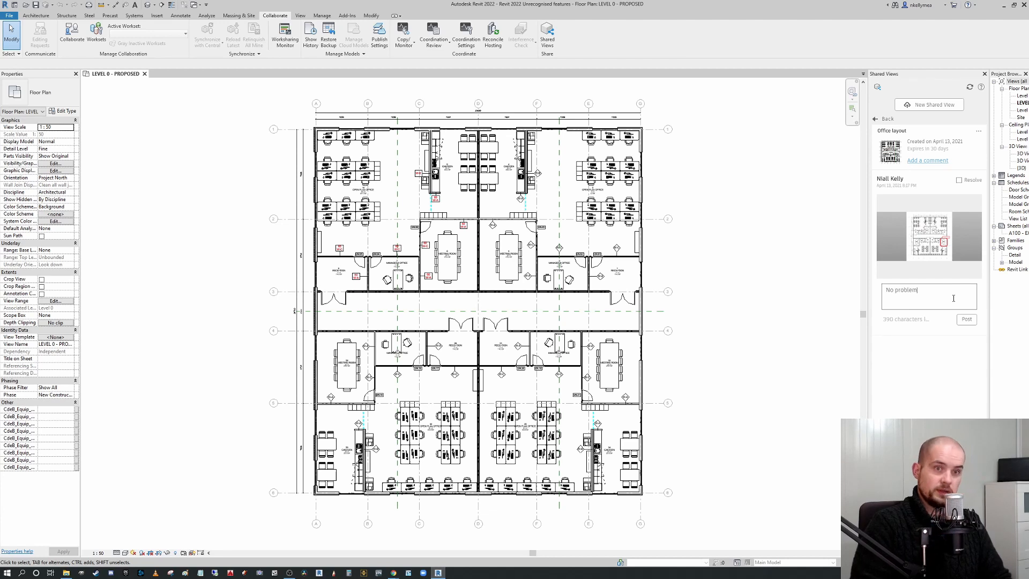
pyautogui.write(', will see to that')
pyautogui.click(966, 318)
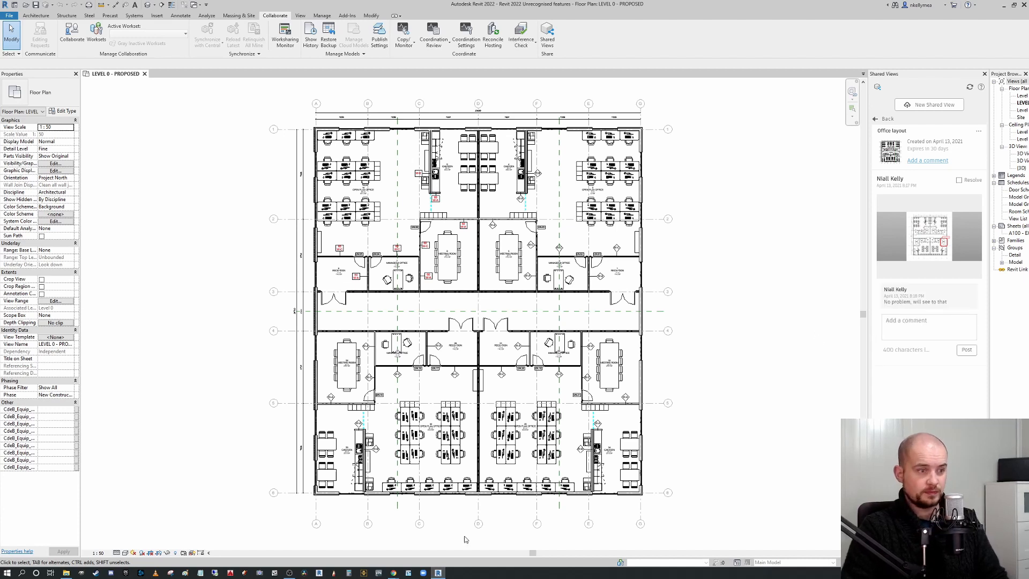
# Switch to the online viewer, open the Office layout design view and show its comments.
pyautogui.moveTo(393, 572)
pyautogui.click(423, 539)
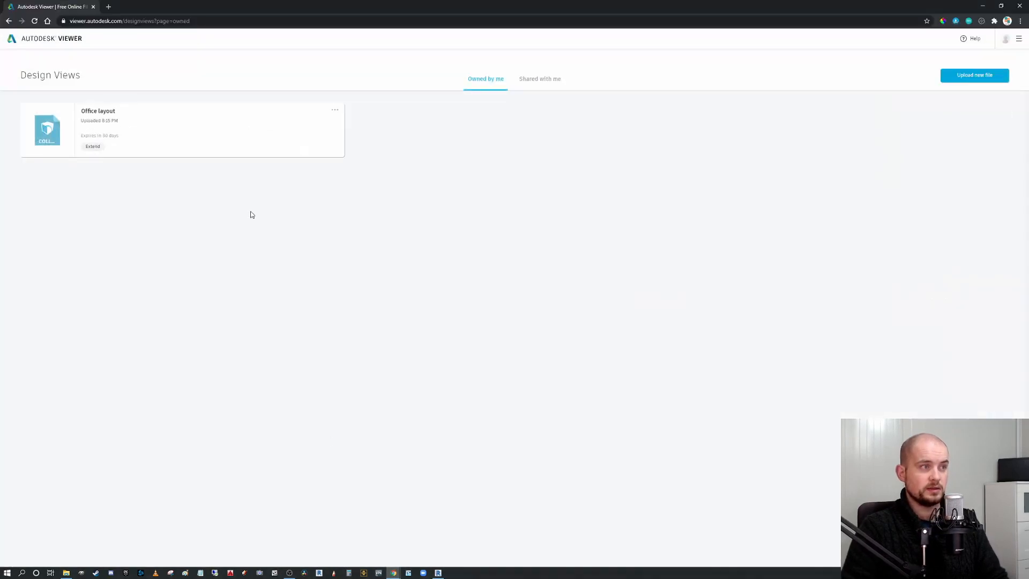
pyautogui.click(25, 139)
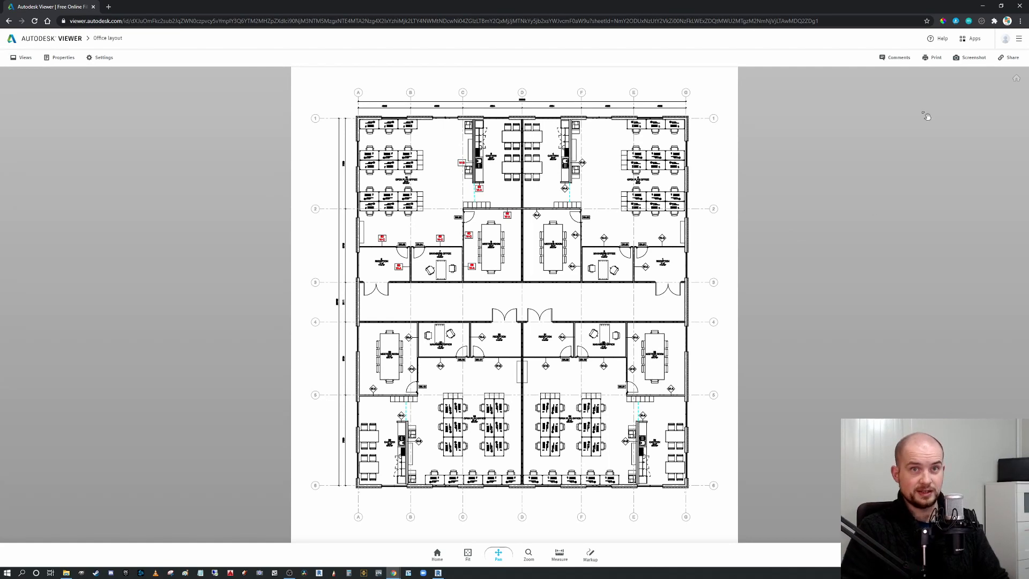
pyautogui.click(895, 60)
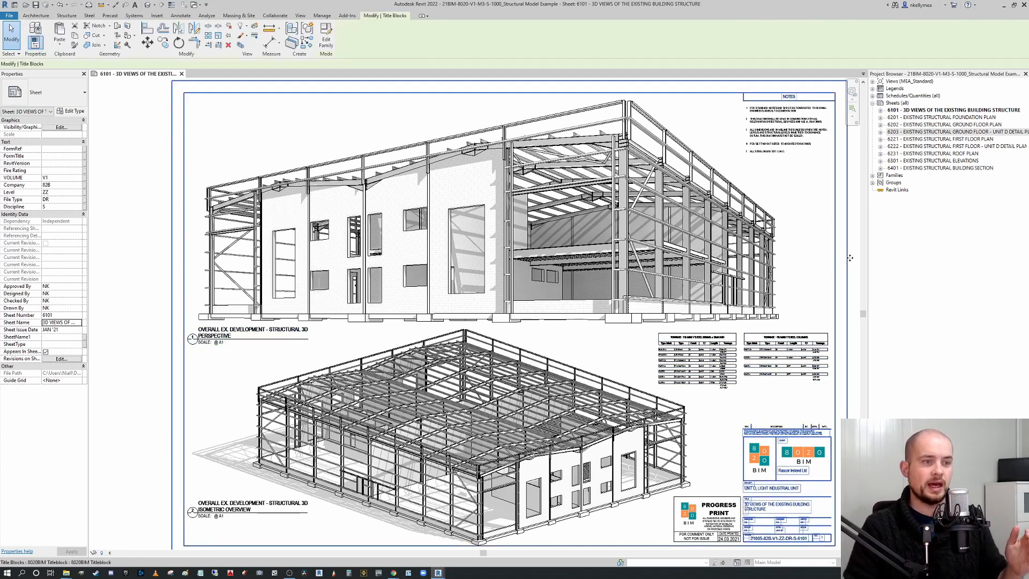
# In the structural model, open sheet 6203 - EXISTING STRUCTURAL GROUND FLOOR - UNIT D DETAIL PLAN.
pyautogui.click(847, 263)
pyautogui.click(854, 249)
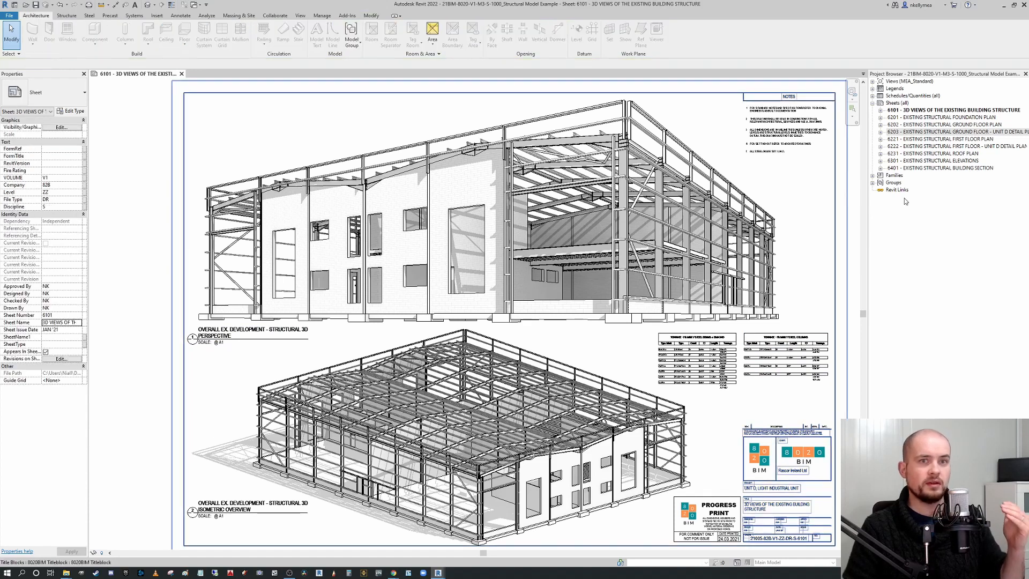
pyautogui.click(954, 133)
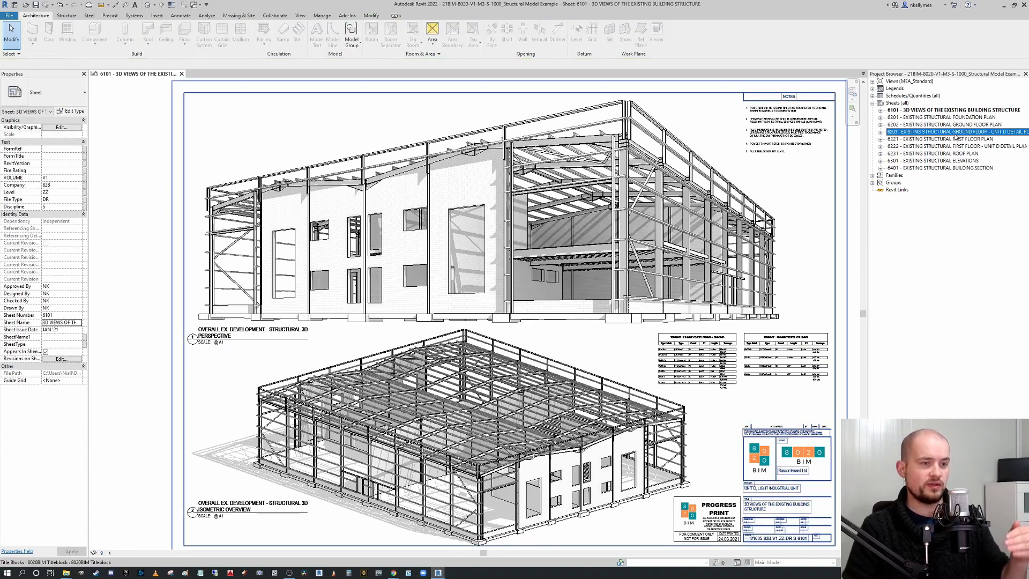
pyautogui.doubleClick(954, 132)
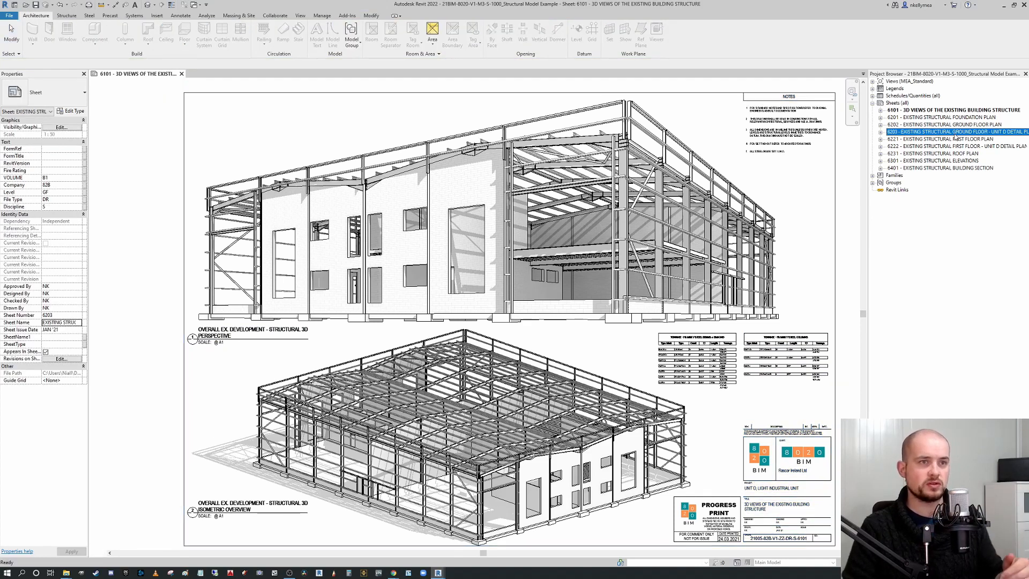
pyautogui.scroll(4, 332, 331)
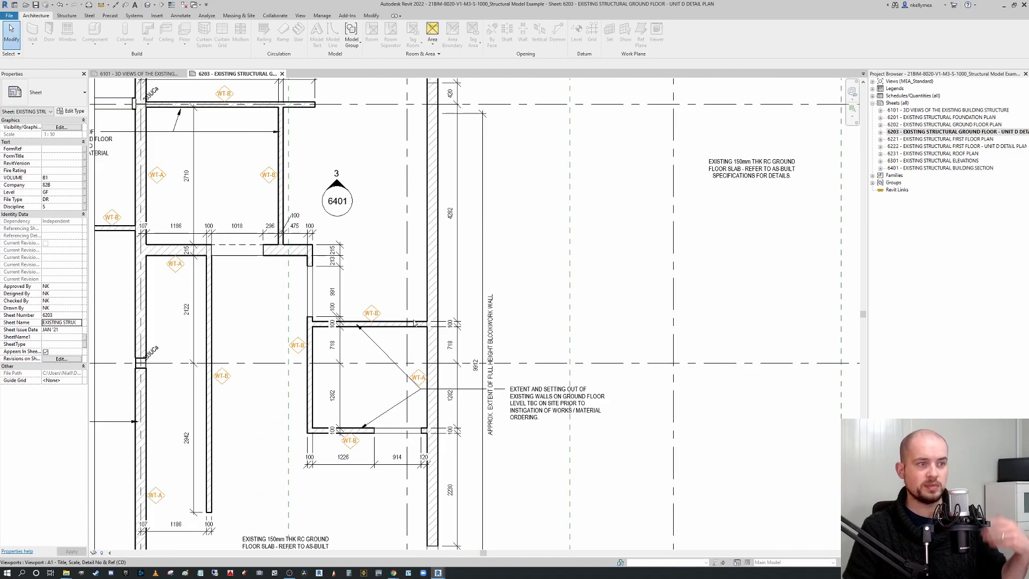
pyautogui.scroll(-3, 377, 314)
pyautogui.scroll(-2, 461, 366)
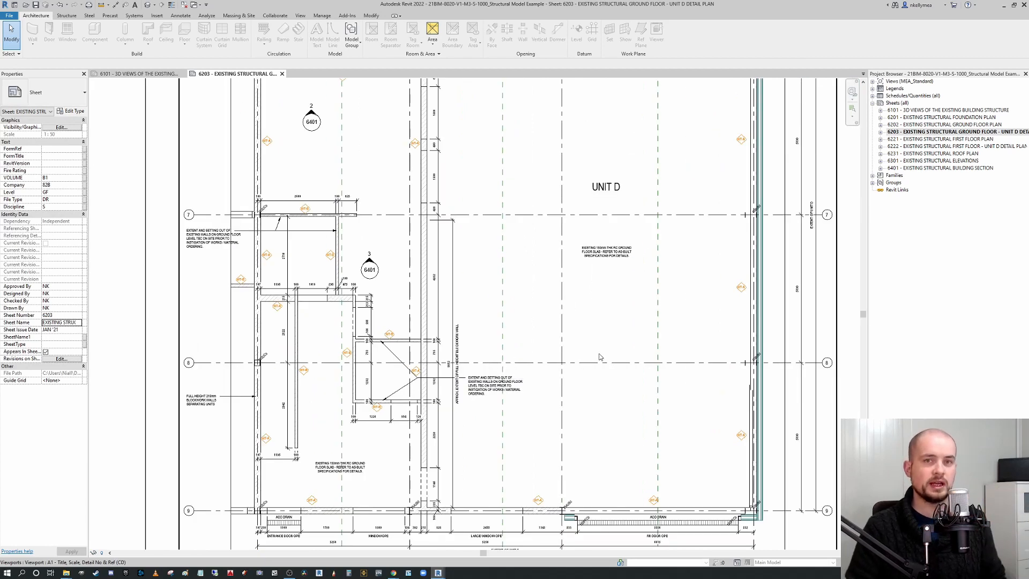
# Switch to the architectural model's window and open the sheet 6301 - EXISTING GROUND FLOOR DETAIL PLAN 1 tab.
pyautogui.moveTo(439, 574)
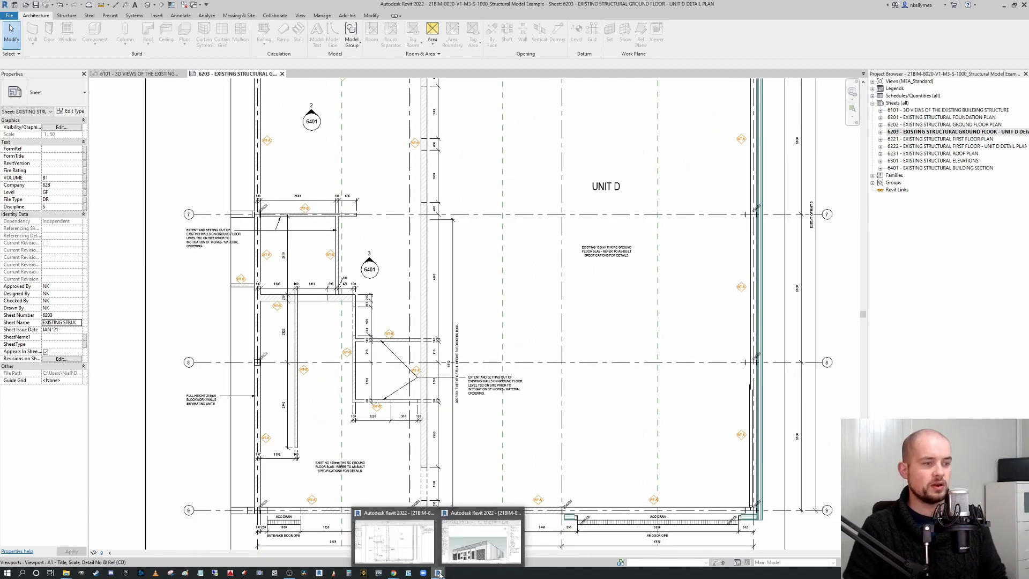
pyautogui.click(484, 550)
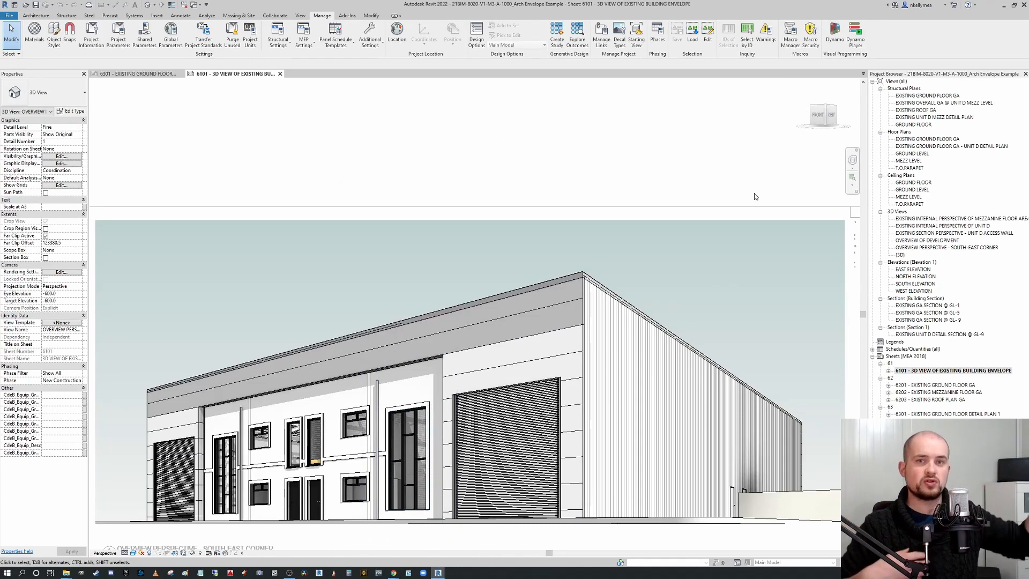
pyautogui.click(153, 74)
# Activate the floor plan viewport on the sheet and inspect the store/server room area.
pyautogui.scroll(2, 263, 428)
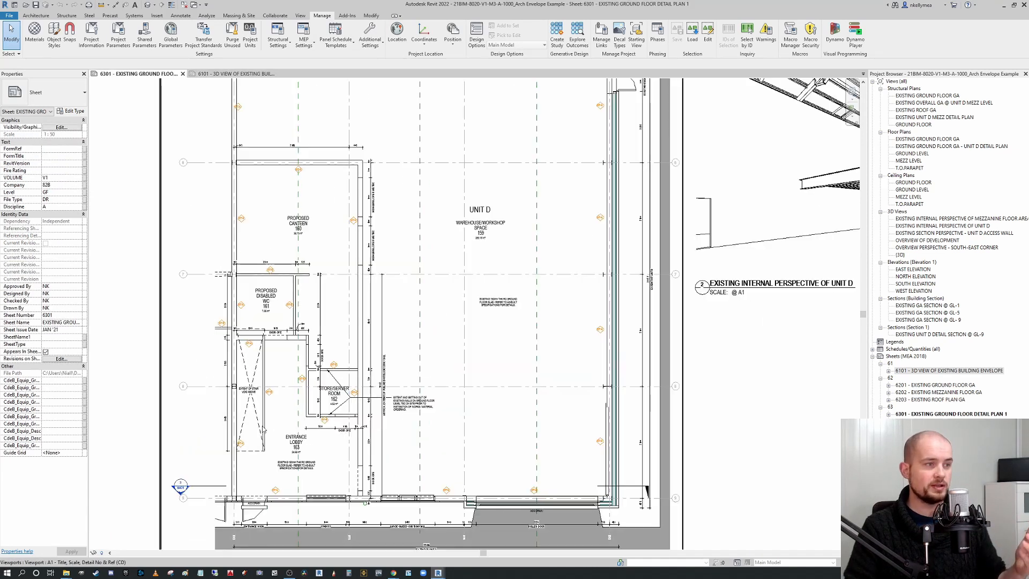
pyautogui.scroll(4, 263, 429)
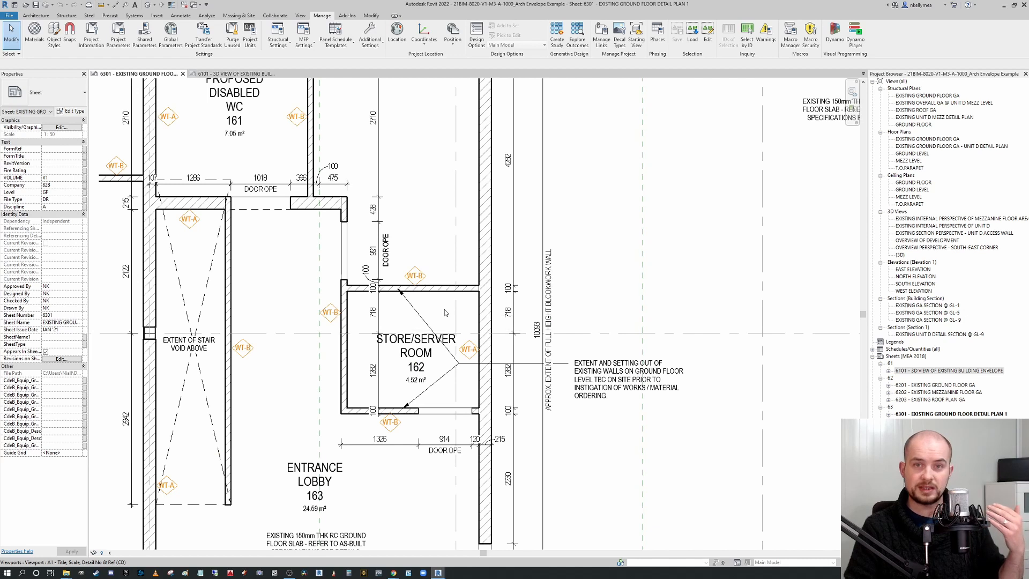
pyautogui.scroll(-2, 445, 322)
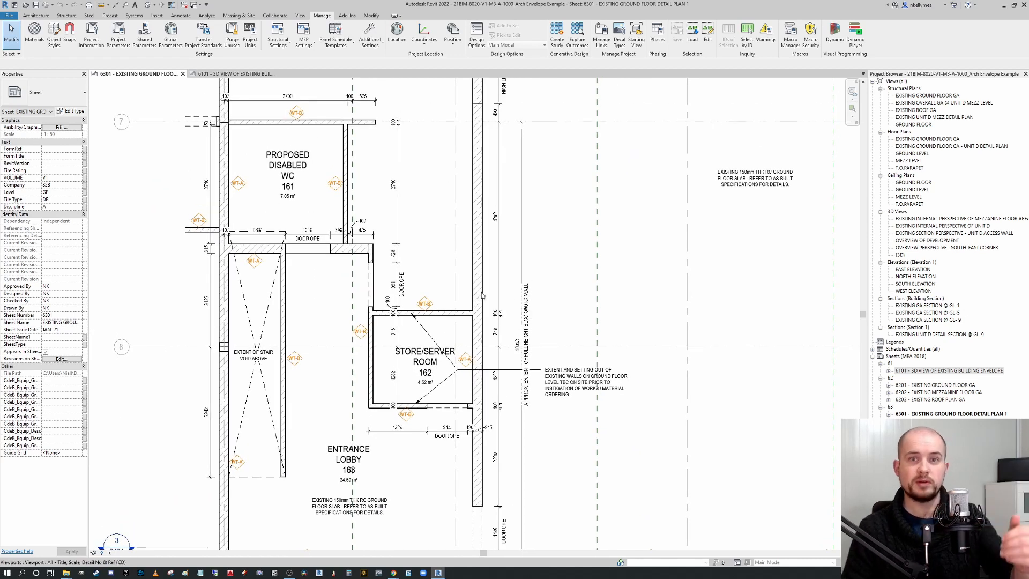
pyautogui.scroll(-1, 563, 306)
pyautogui.moveTo(563, 305); pyautogui.dragTo(526, 298, button='middle')
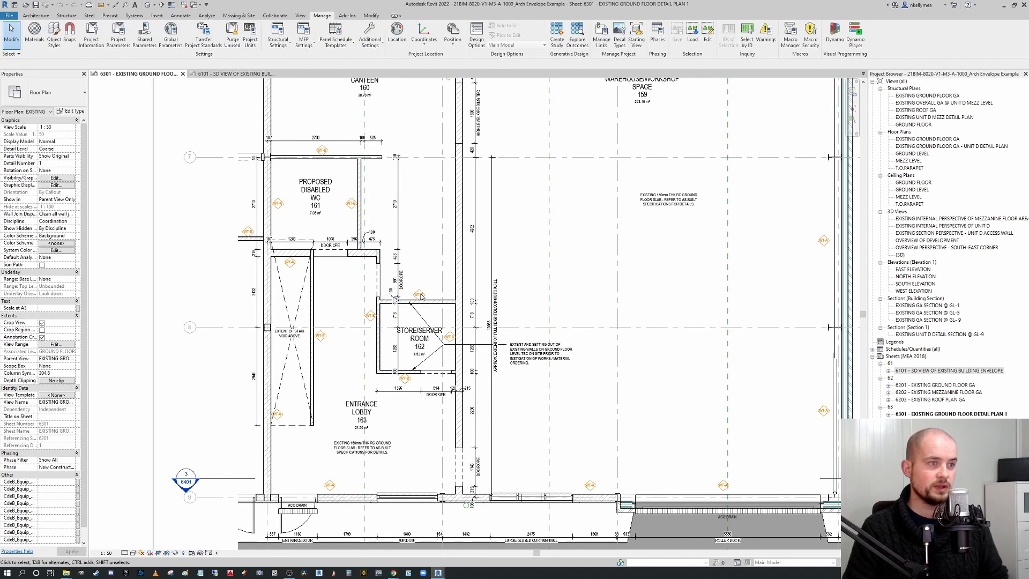
pyautogui.scroll(2, 422, 293)
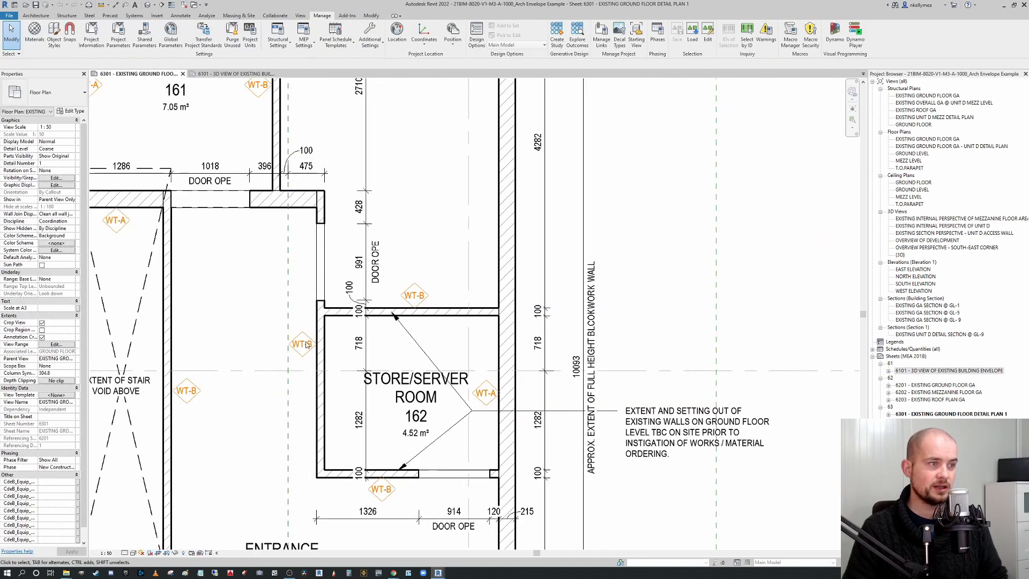
pyautogui.scroll(-1, 431, 298)
pyautogui.scroll(-1, 451, 320)
pyautogui.scroll(-4, 451, 320)
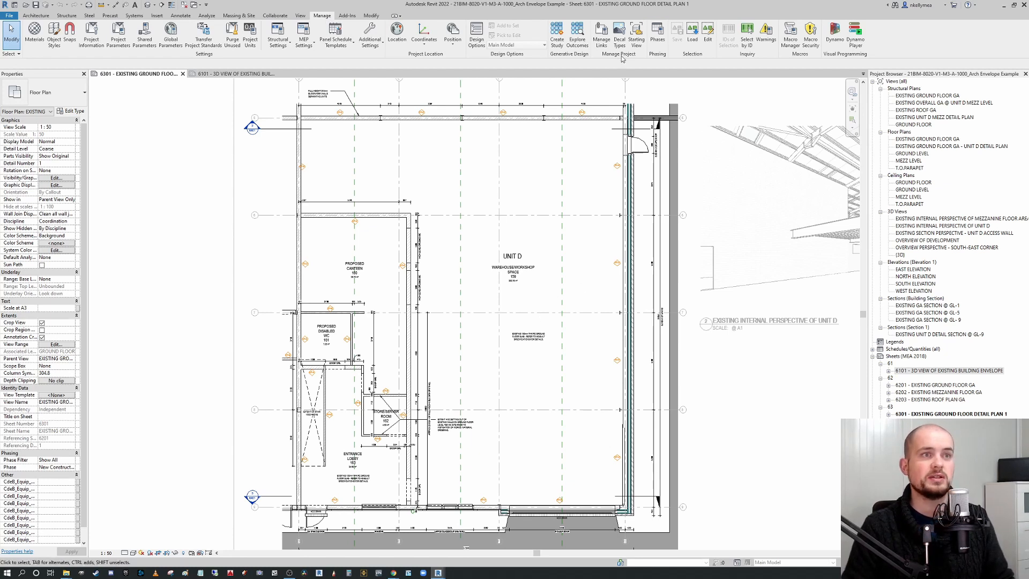
# Unload the structural link 21BIM-8020-V1-M3-S-1000 from the architectural model through Manage Links.
pyautogui.click(601, 39)
pyautogui.click(409, 207)
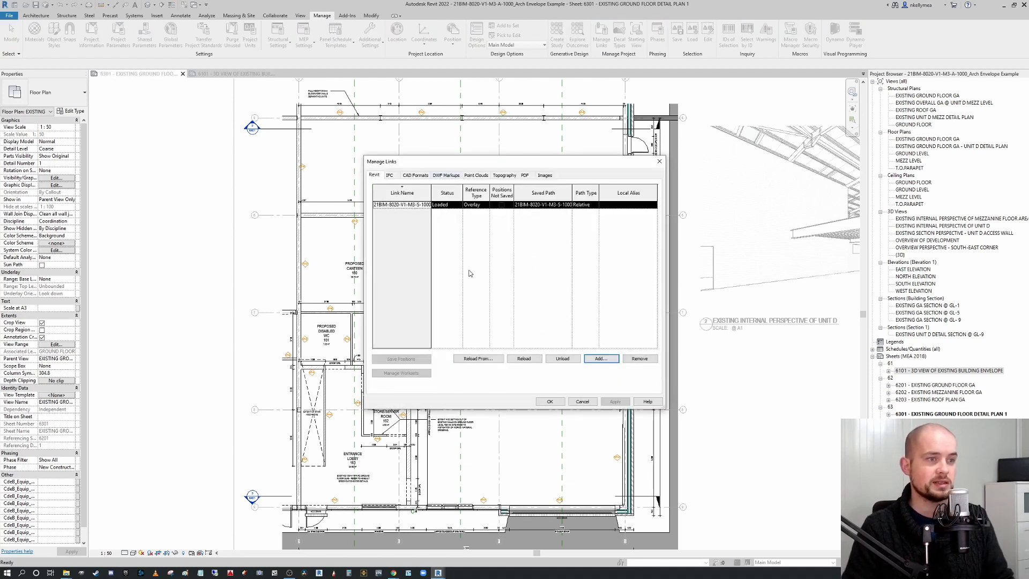
pyautogui.click(562, 358)
pyautogui.click(532, 300)
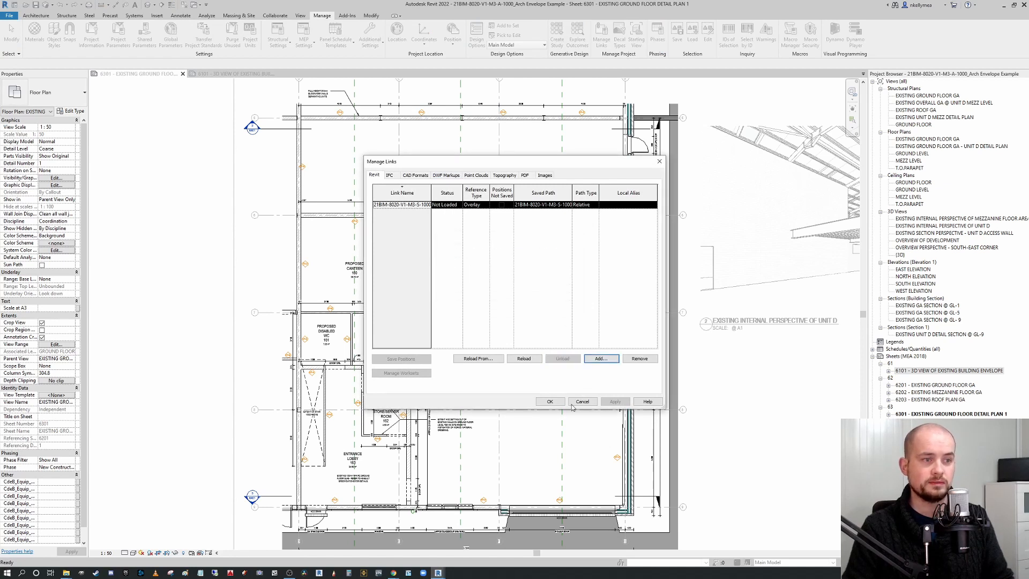
pyautogui.click(549, 400)
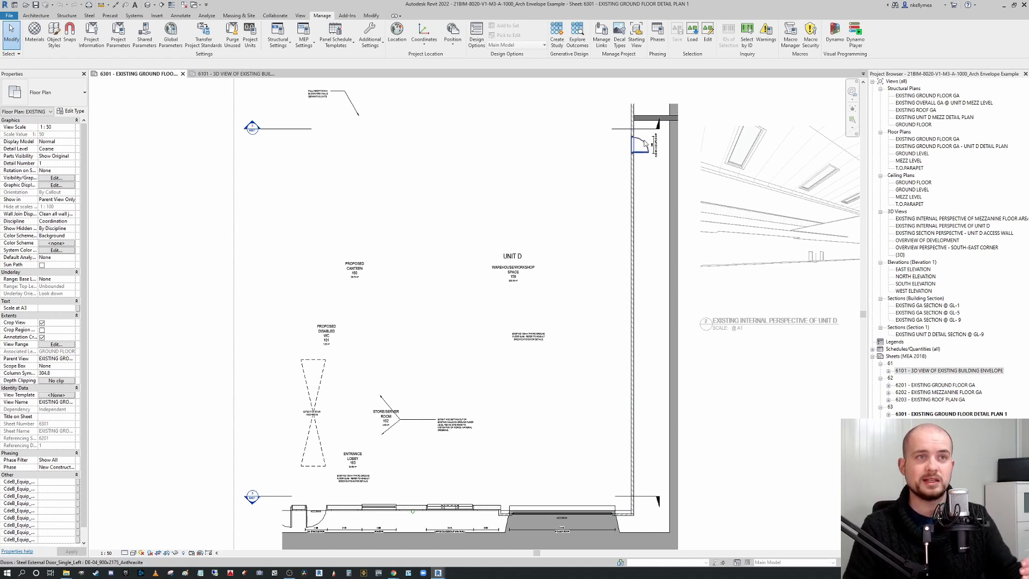
# Reload the structural link 21BIM-8020-V1-M3-S-1000 through Manage Links.
pyautogui.click(601, 34)
pyautogui.click(409, 206)
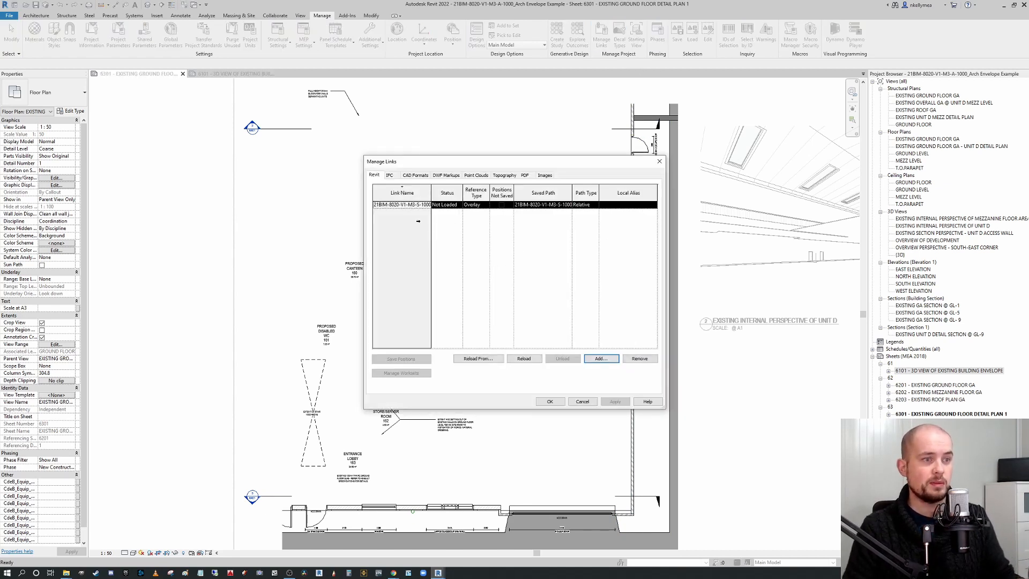
pyautogui.click(523, 358)
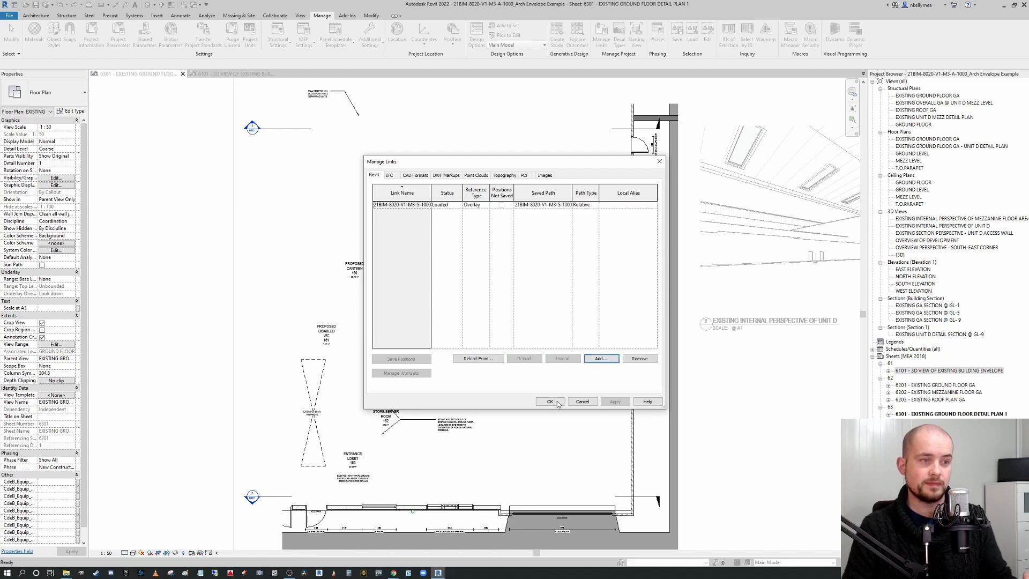
pyautogui.click(557, 402)
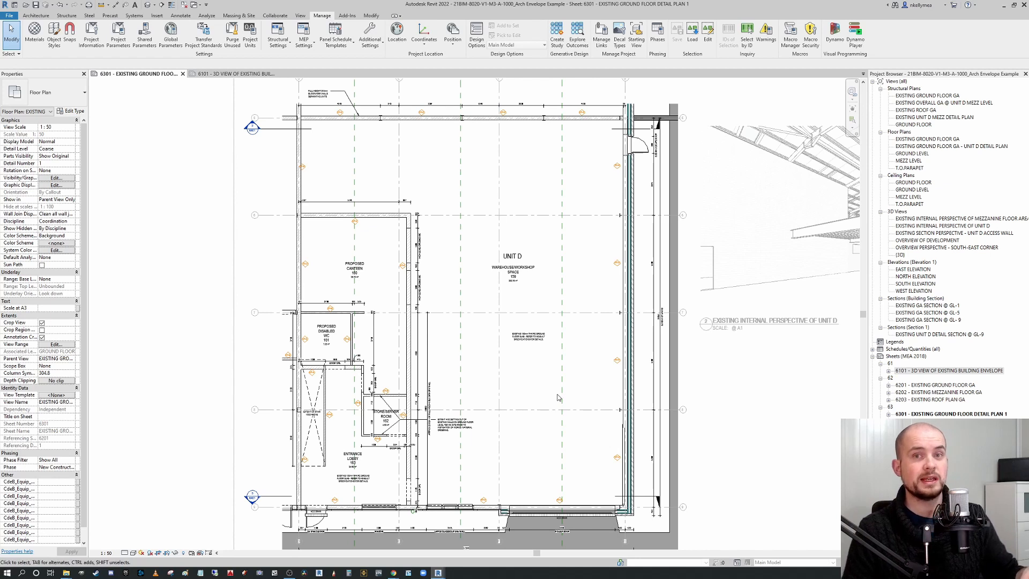
# Switch to the PHASING EXAMPLE model's LEVEL 0 - PHASE 2 floor plan and toggle Reveal Obstacles on and off.
pyautogui.moveTo(611, 401); pyautogui.dragTo(610, 383, button='middle')
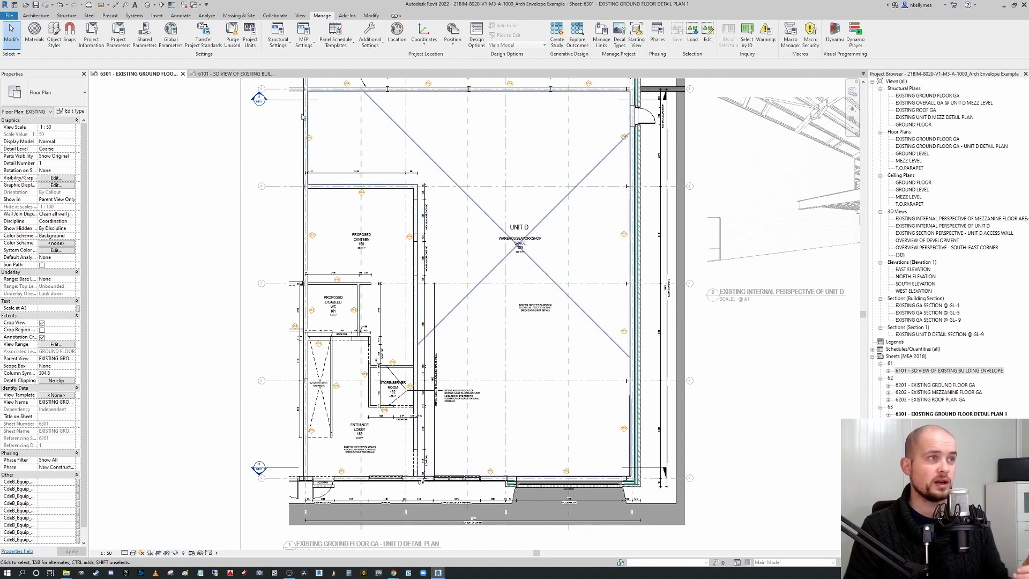
pyautogui.click(241, 74)
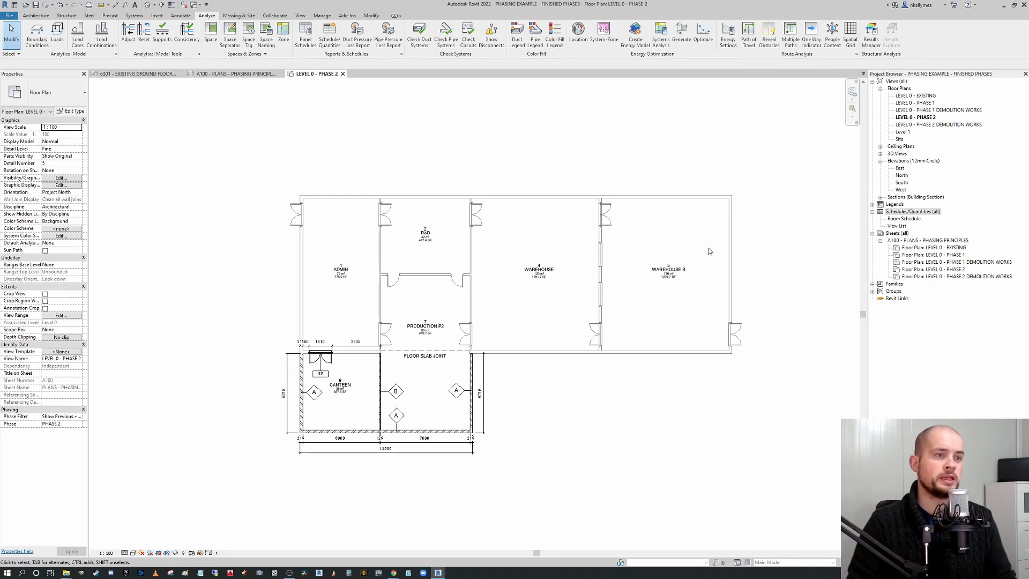
pyautogui.moveTo(706, 236); pyautogui.dragTo(715, 237, button='middle')
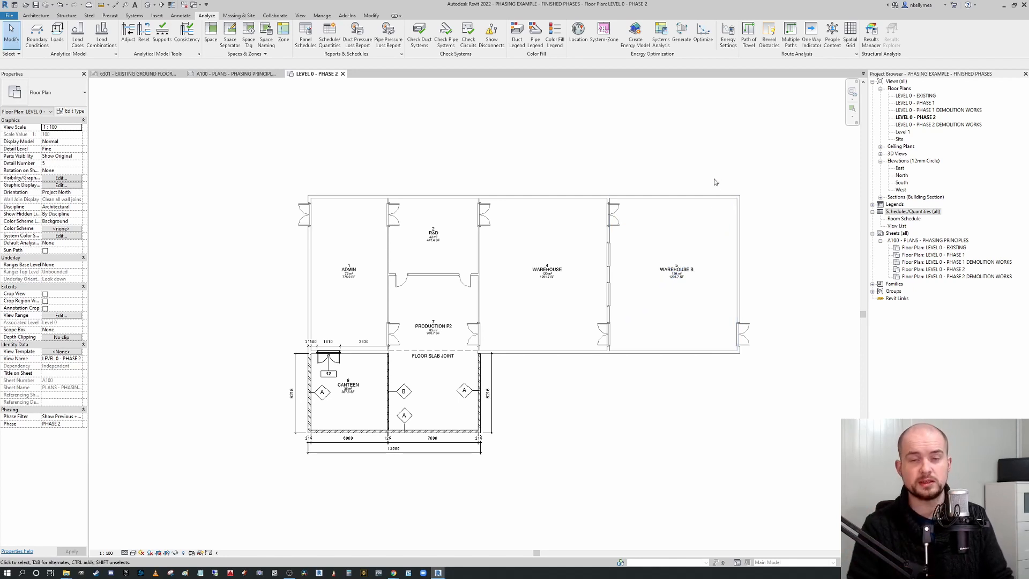
pyautogui.moveTo(729, 242); pyautogui.dragTo(738, 243, button='middle')
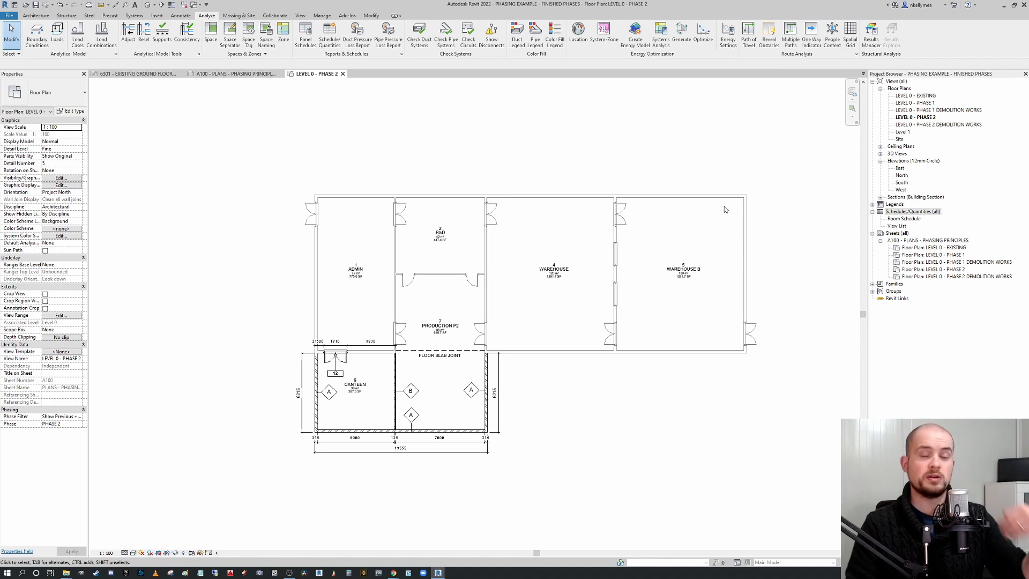
pyautogui.scroll(2, 544, 265)
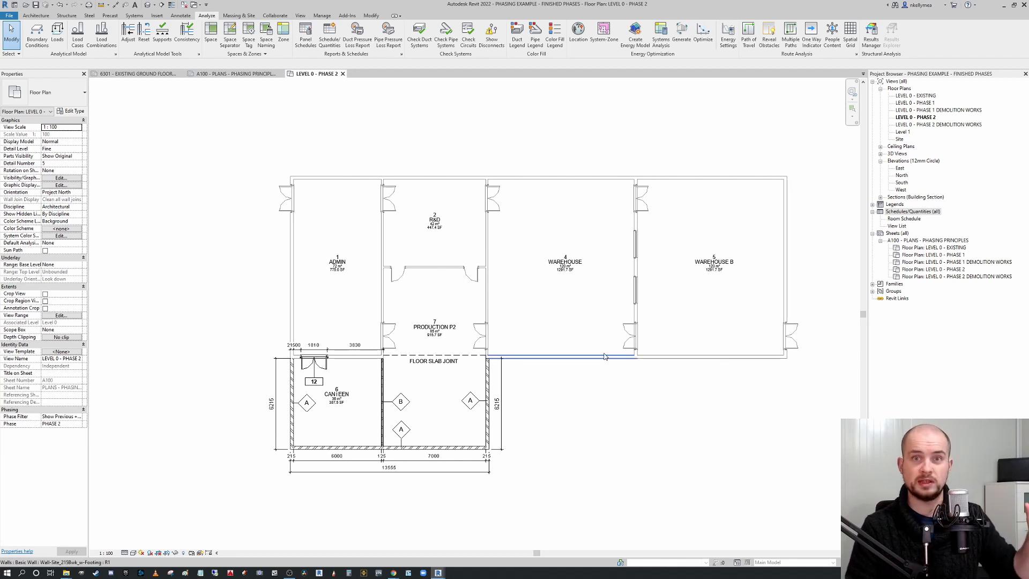
pyautogui.moveTo(641, 358); pyautogui.dragTo(611, 335, button='middle')
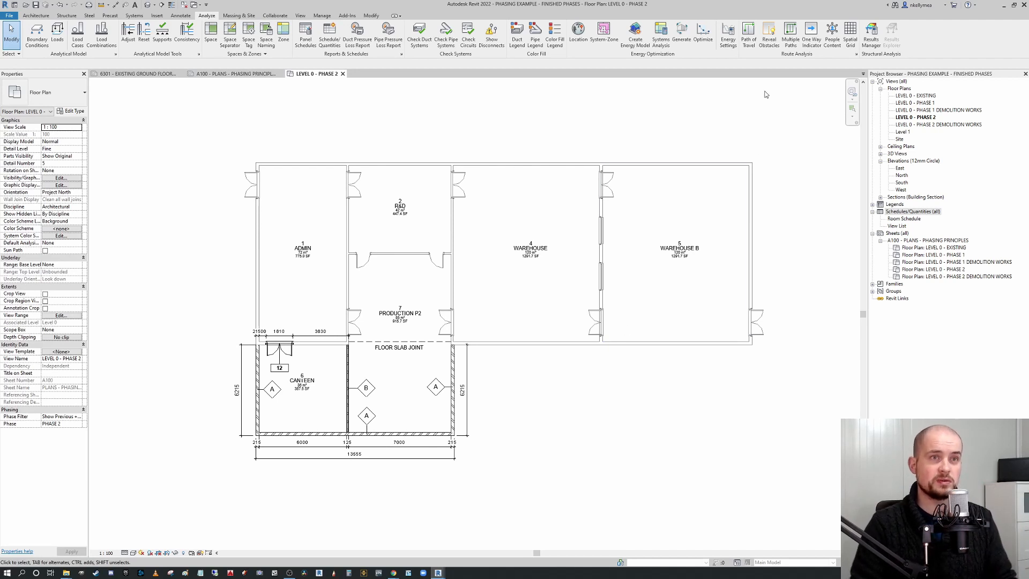
pyautogui.moveTo(757, 154); pyautogui.dragTo(776, 166, button='middle')
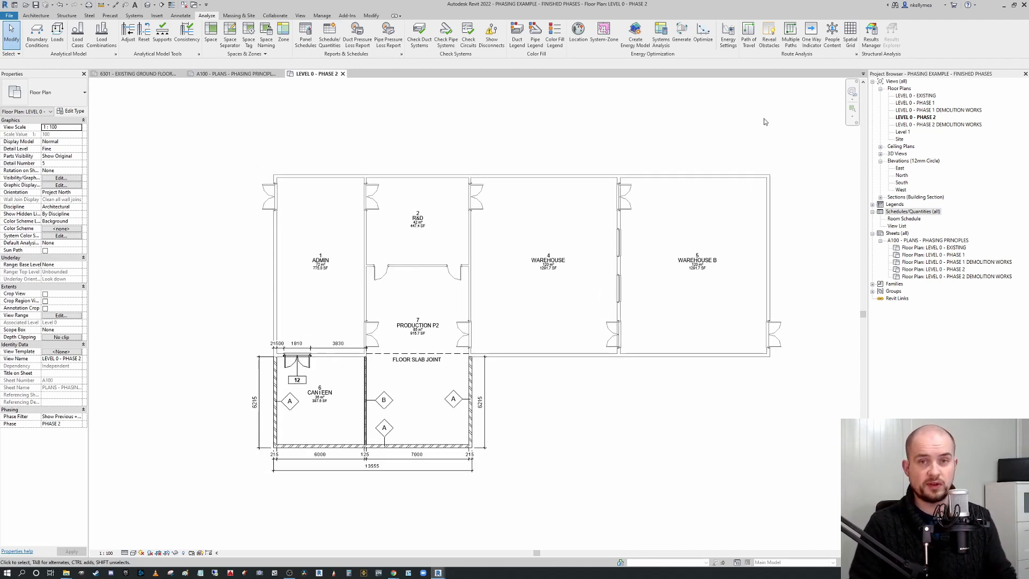
pyautogui.click(769, 37)
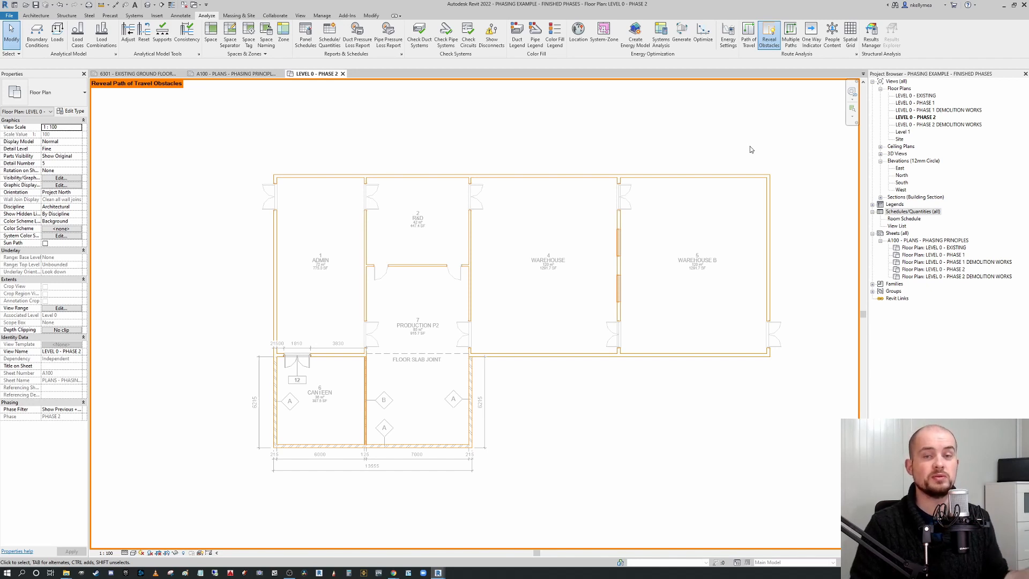
pyautogui.click(769, 35)
# Draw a single path of travel from the canteen to the Warehouse B doorway.
pyautogui.click(749, 34)
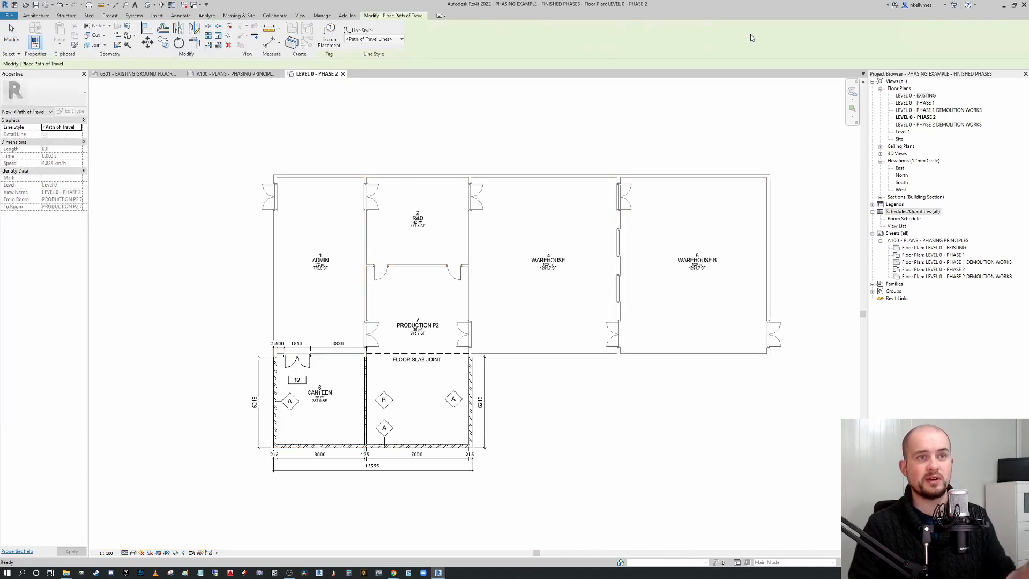
pyautogui.click(346, 434)
pyautogui.click(758, 333)
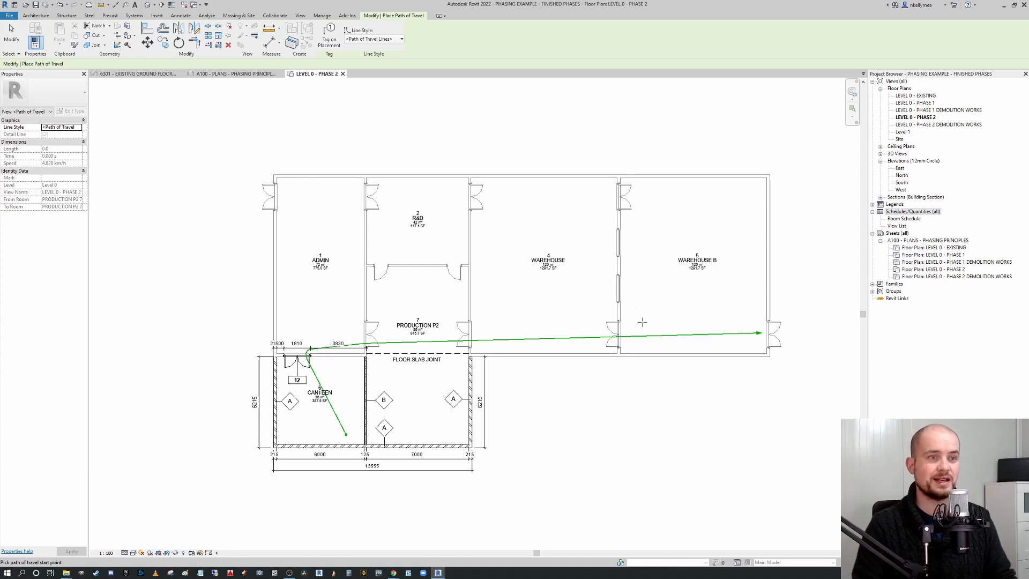
pyautogui.press('Escape')
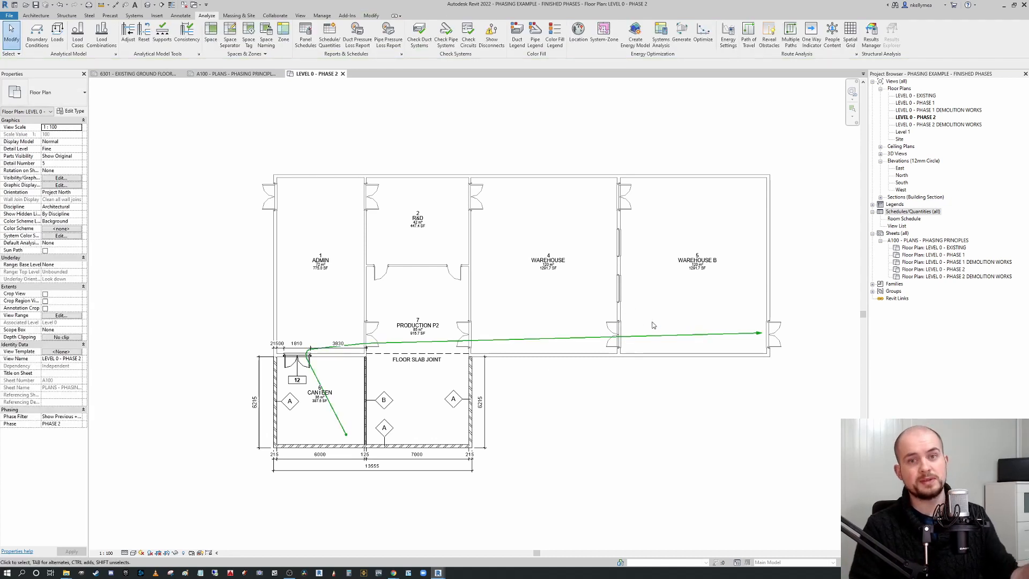
# Select and delete the path of travel.
pyautogui.click(671, 338)
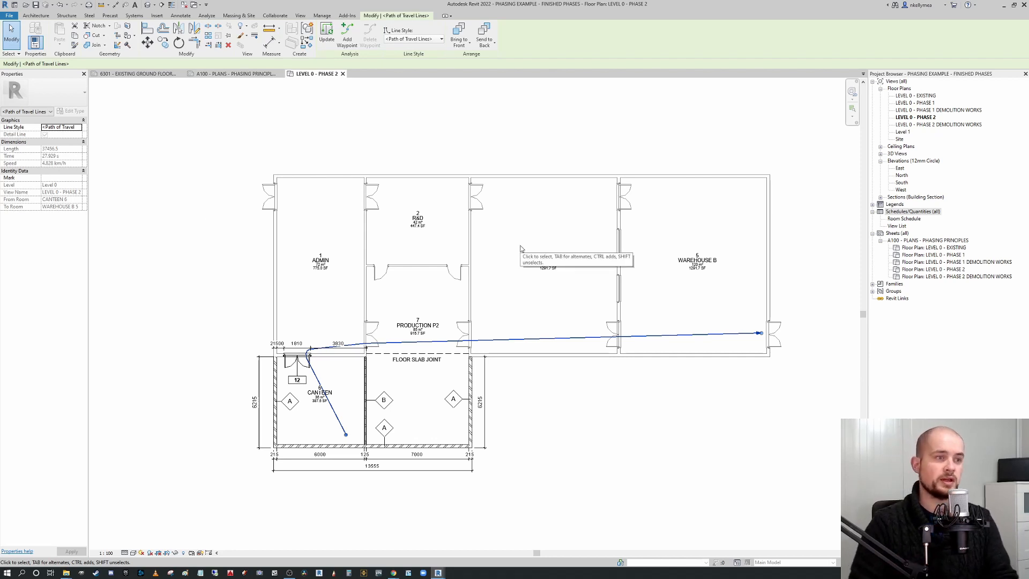
pyautogui.press('Delete')
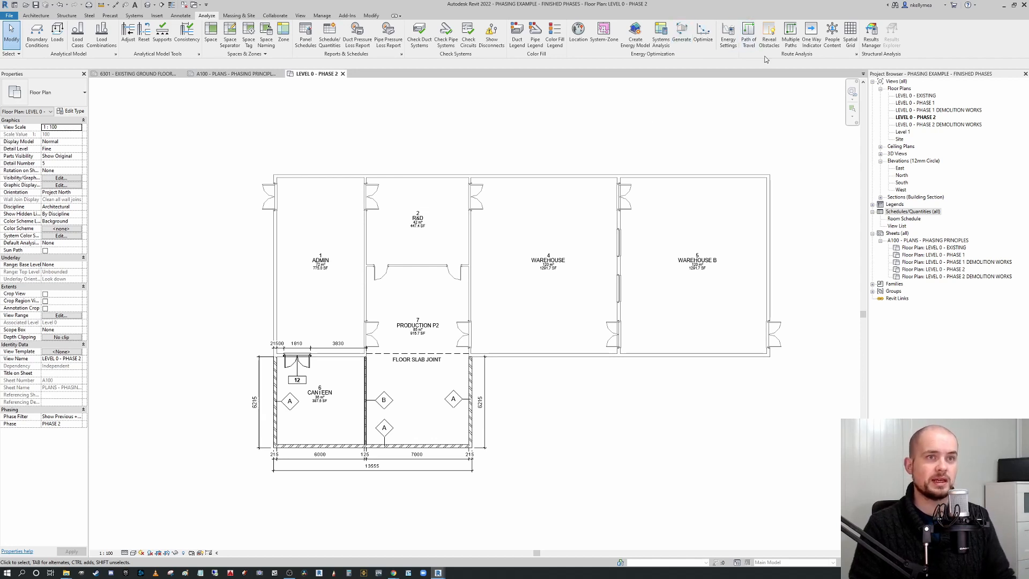
pyautogui.click(792, 38)
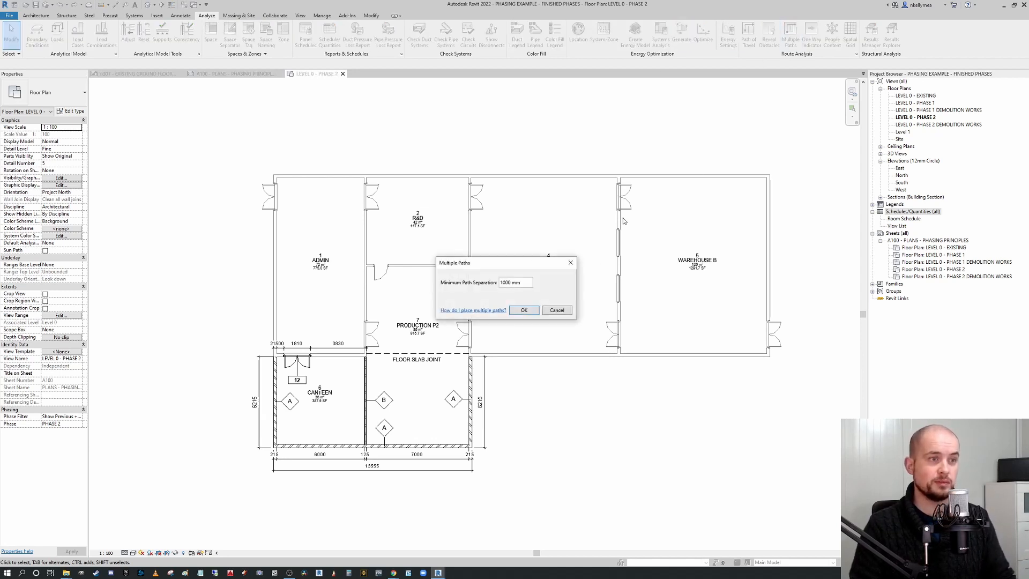
pyautogui.click(524, 310)
pyautogui.click(358, 441)
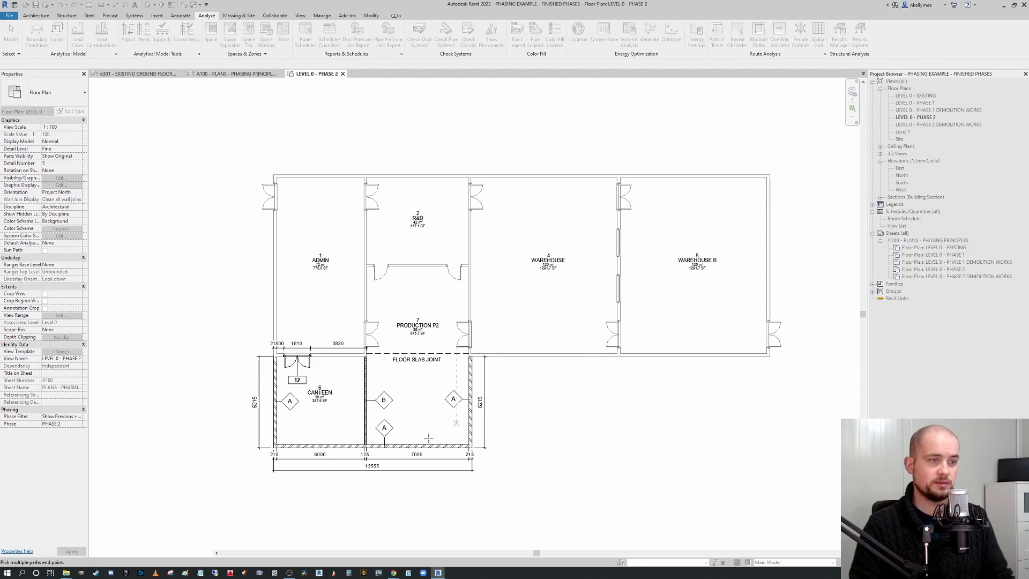
pyautogui.press('Escape')
pyautogui.press('Escape')
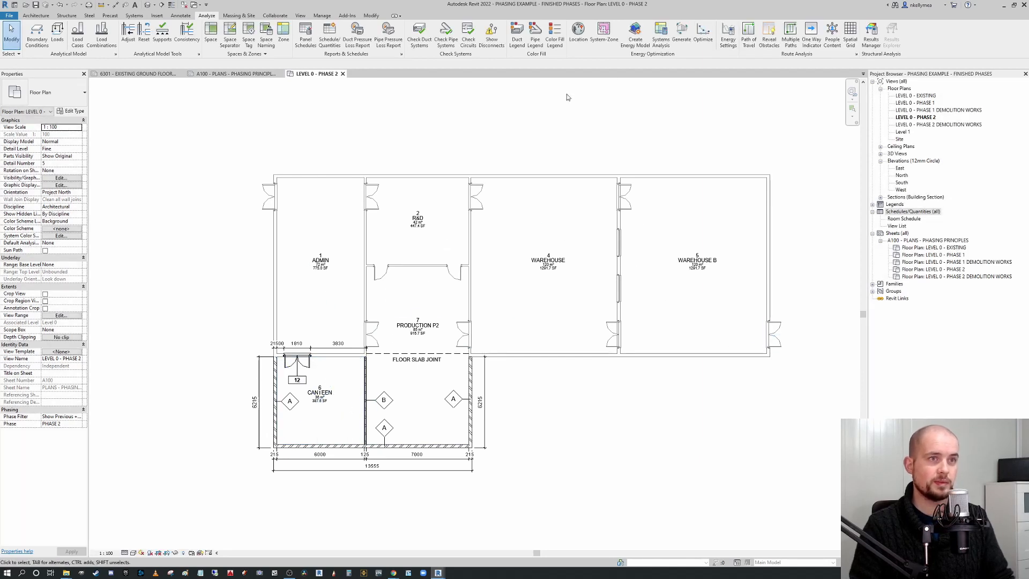
# Create multiple paths of travel with 1000 mm minimum separation from the canteen to the Warehouse B doorway.
pyautogui.click(790, 33)
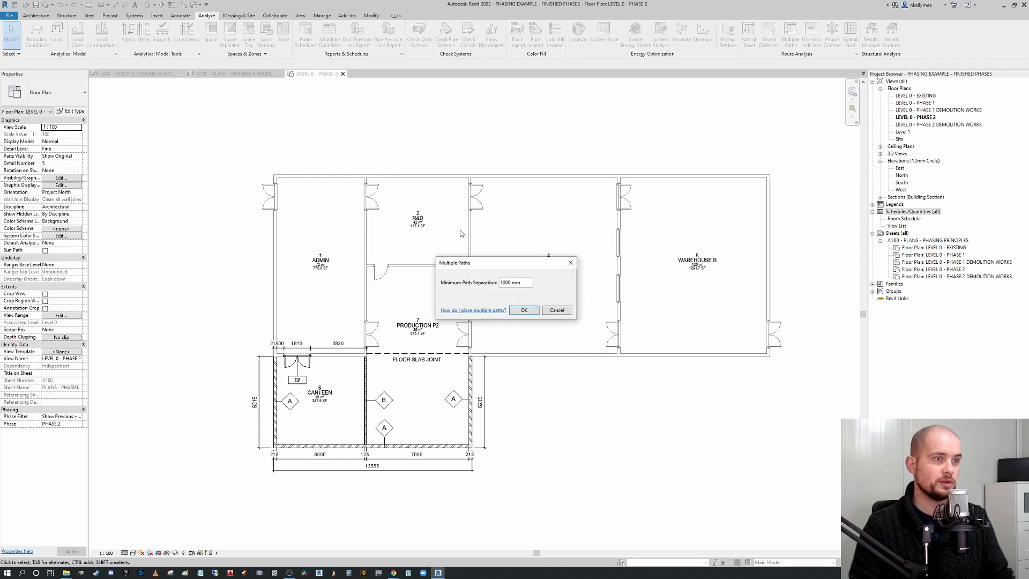
pyautogui.click(519, 310)
pyautogui.click(349, 432)
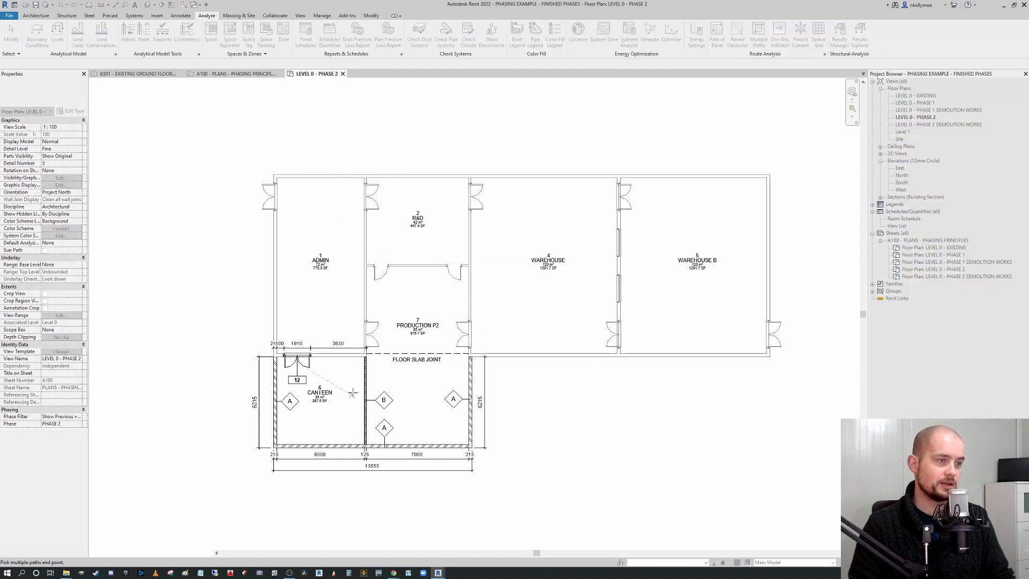
pyautogui.click(754, 335)
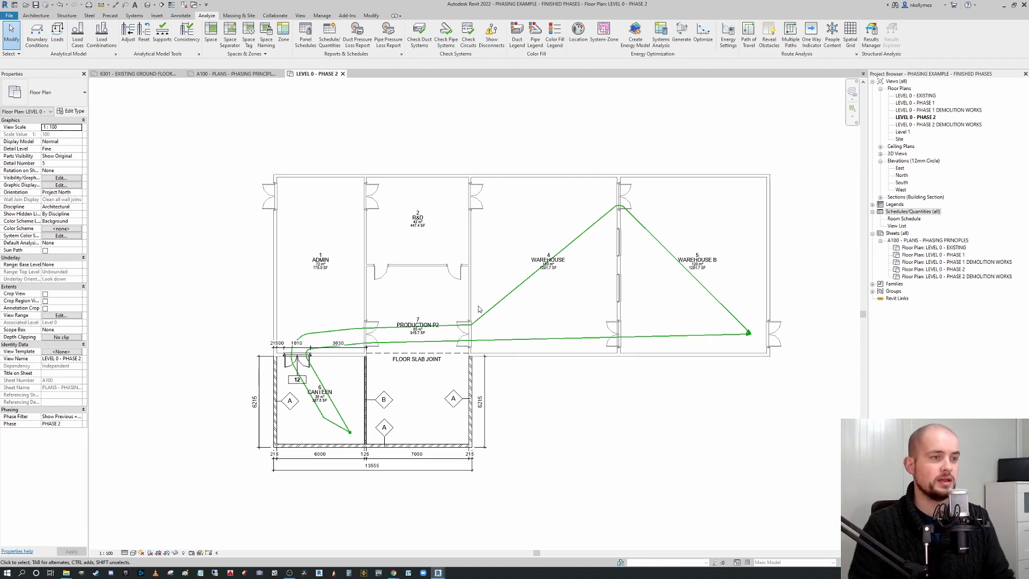
# Select and delete the multiple paths of travel.
pyautogui.click(502, 338)
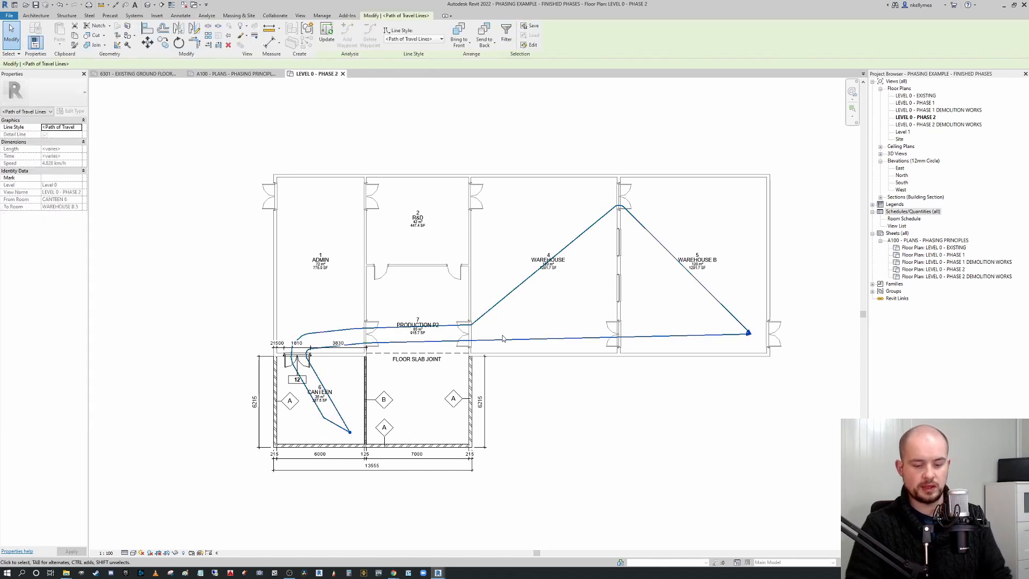
pyautogui.press('Delete')
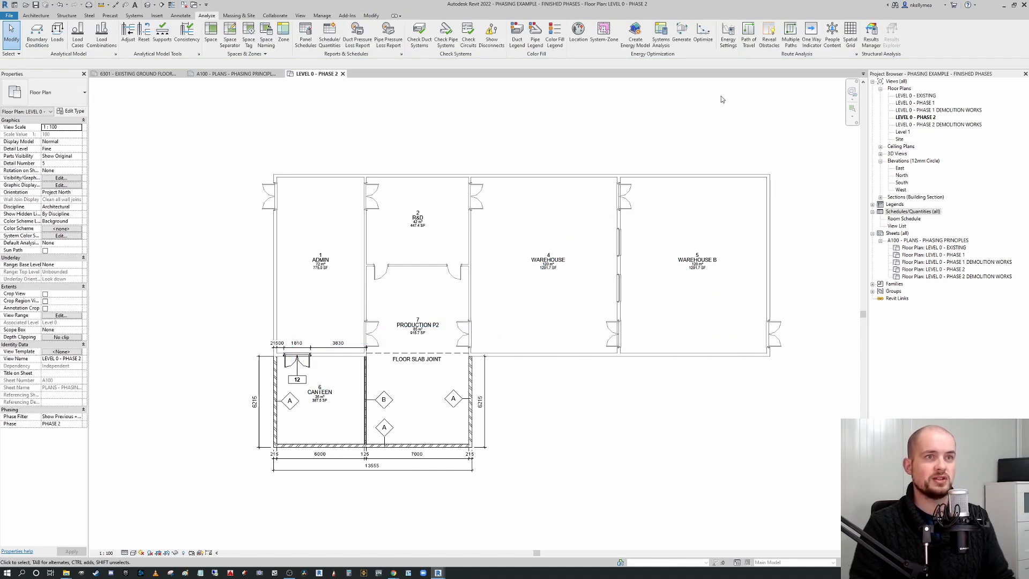
# Create multiple paths of travel with 400 mm minimum separation from the canteen to the Warehouse B doorway.
pyautogui.click(792, 37)
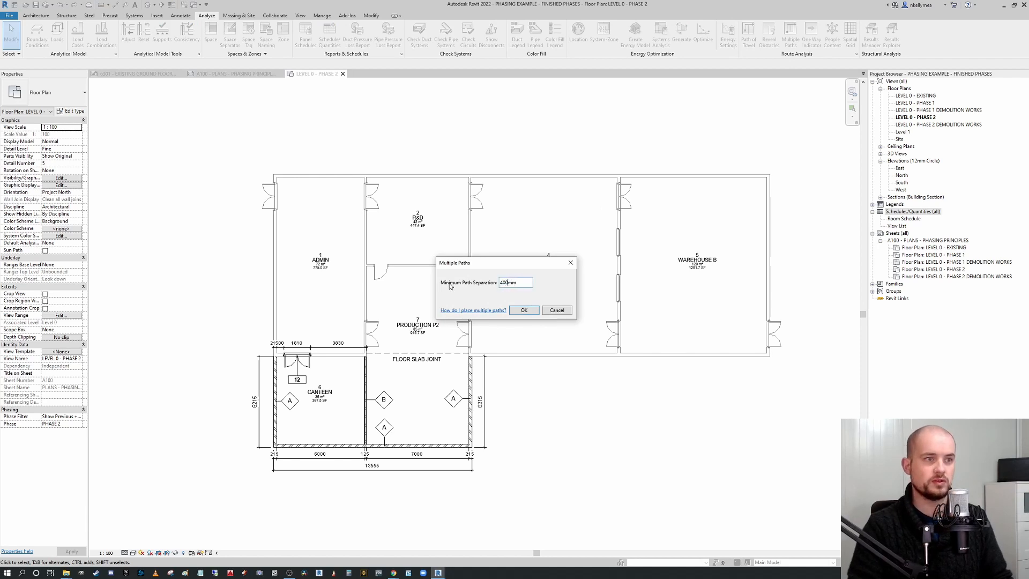
pyautogui.click(524, 310)
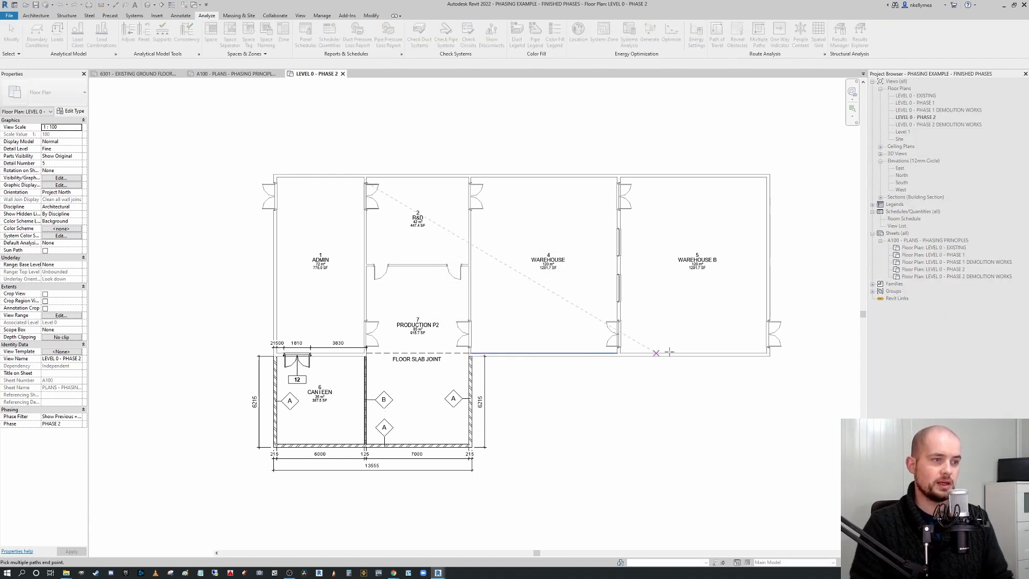
pyautogui.click(774, 335)
pyautogui.click(757, 336)
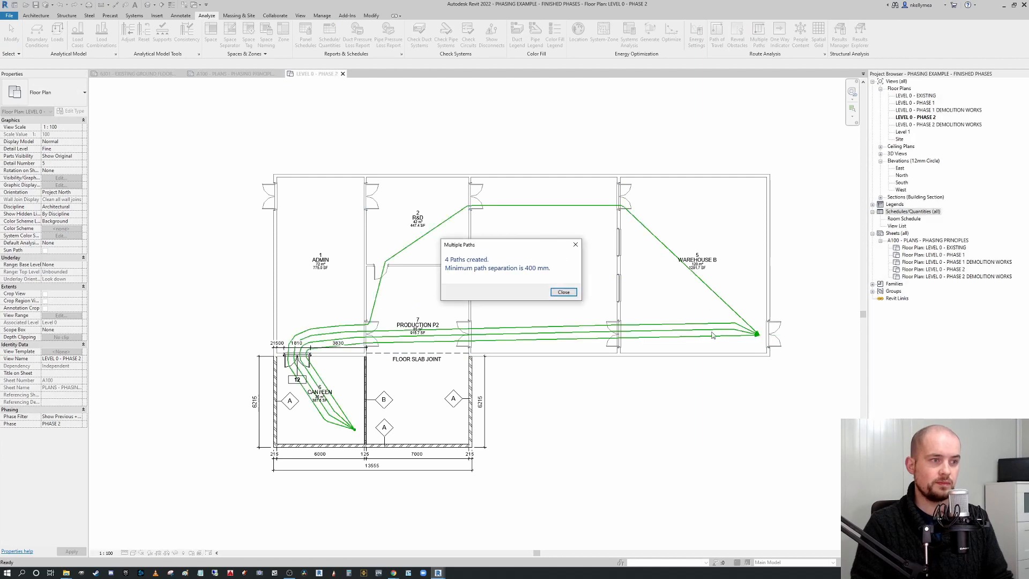
pyautogui.click(554, 294)
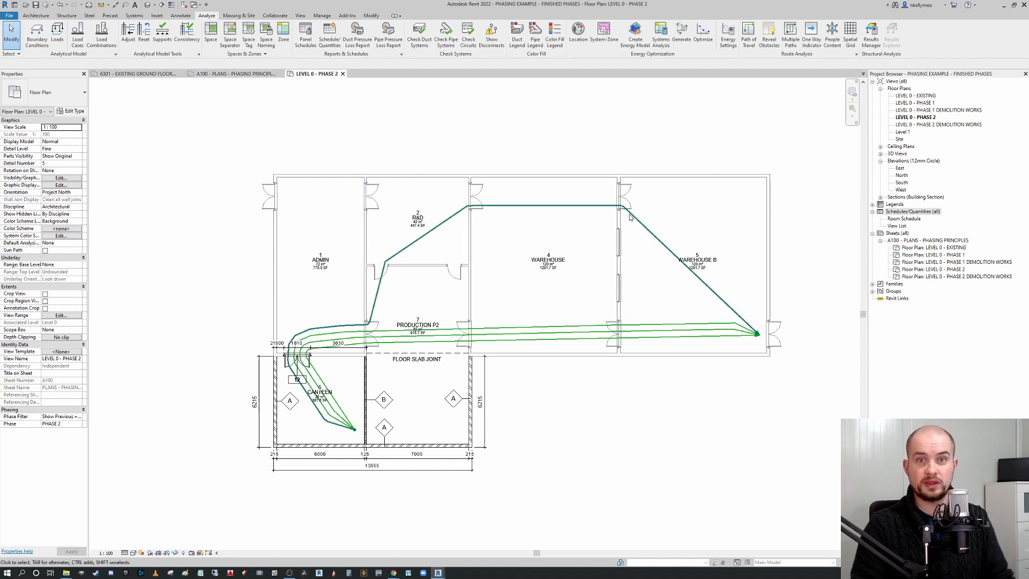
# Select and delete the 400 mm separated paths of travel.
pyautogui.click(722, 336)
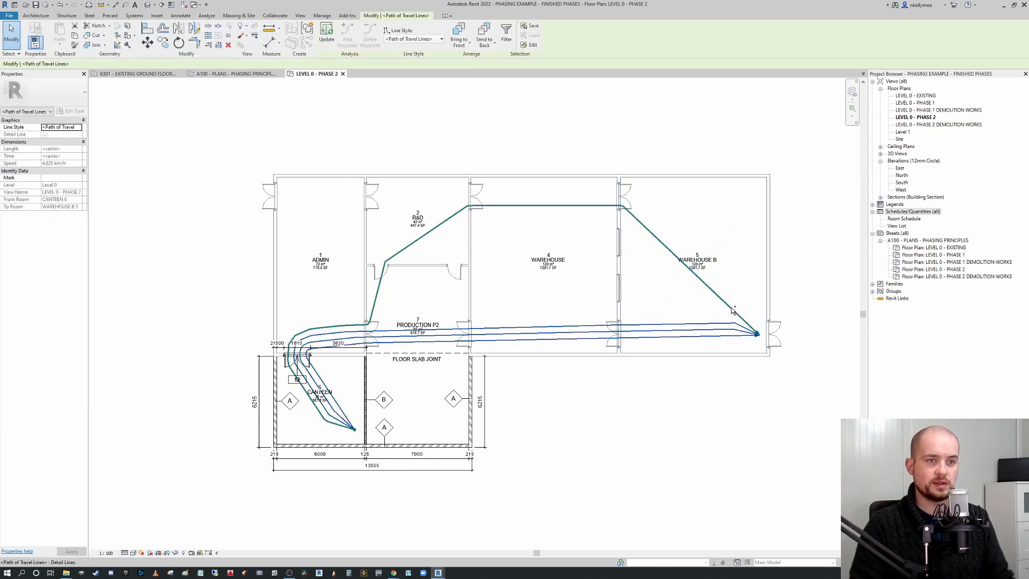
pyautogui.keyDown('ctrl'); pyautogui.click(732, 308); pyautogui.keyUp('ctrl')
pyautogui.press('Delete')
pyautogui.moveTo(702, 303); pyautogui.dragTo(715, 297, button='middle')
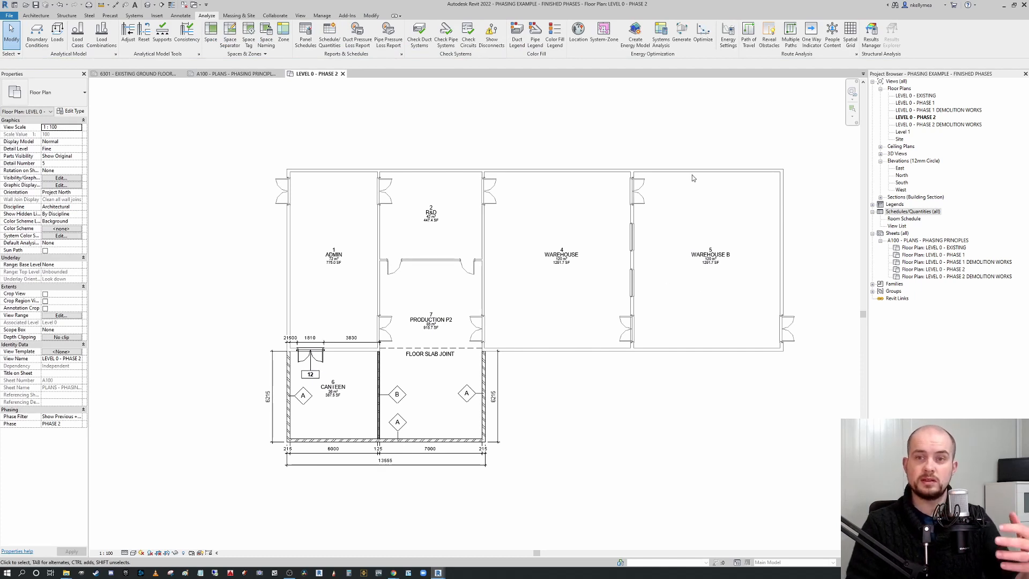
# Place three people content figures, one in Production P2 and two in the Warehouse, and briefly reveal path of travel obstacles.
pyautogui.click(832, 33)
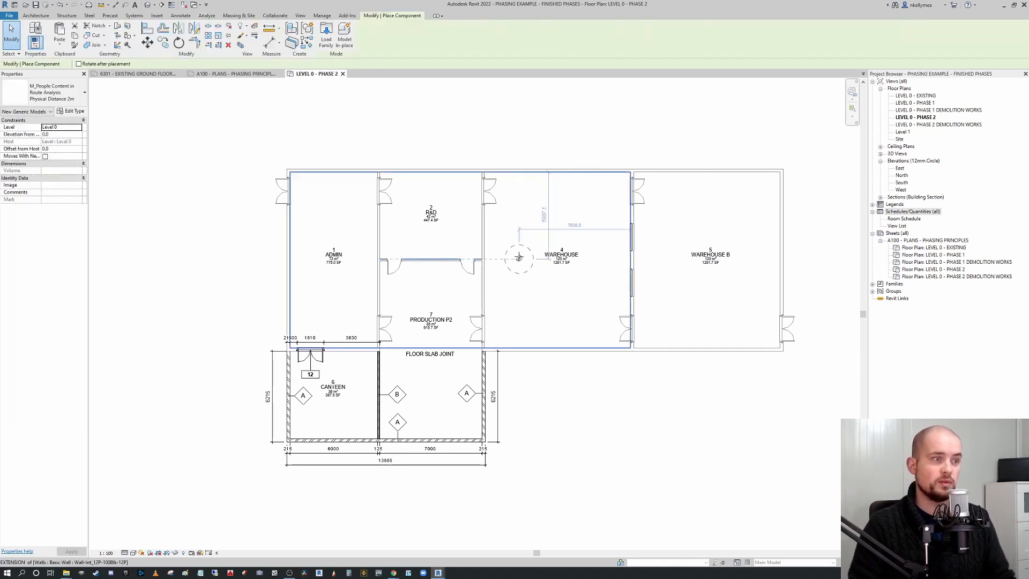
pyautogui.click(351, 329)
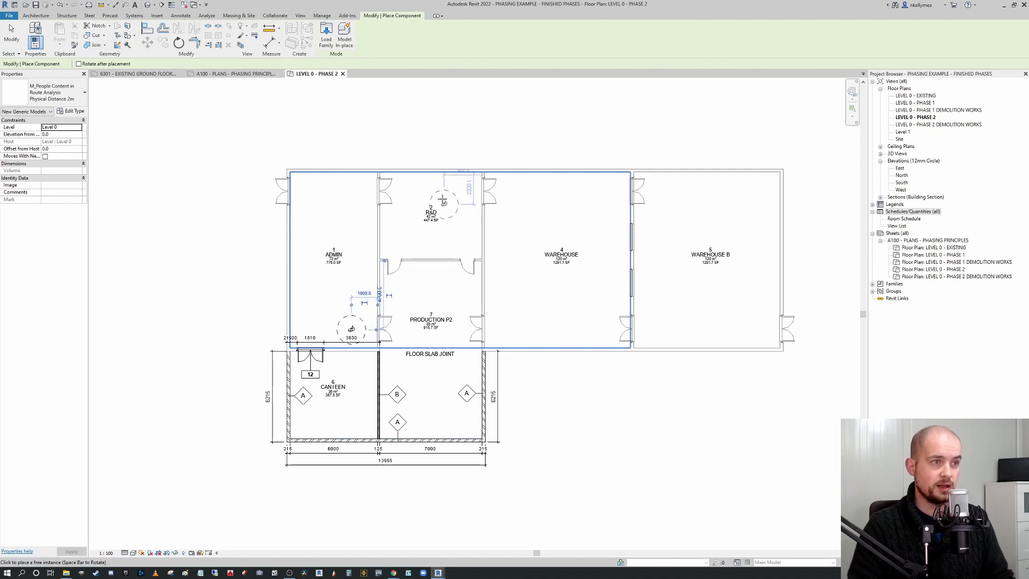
pyautogui.click(561, 191)
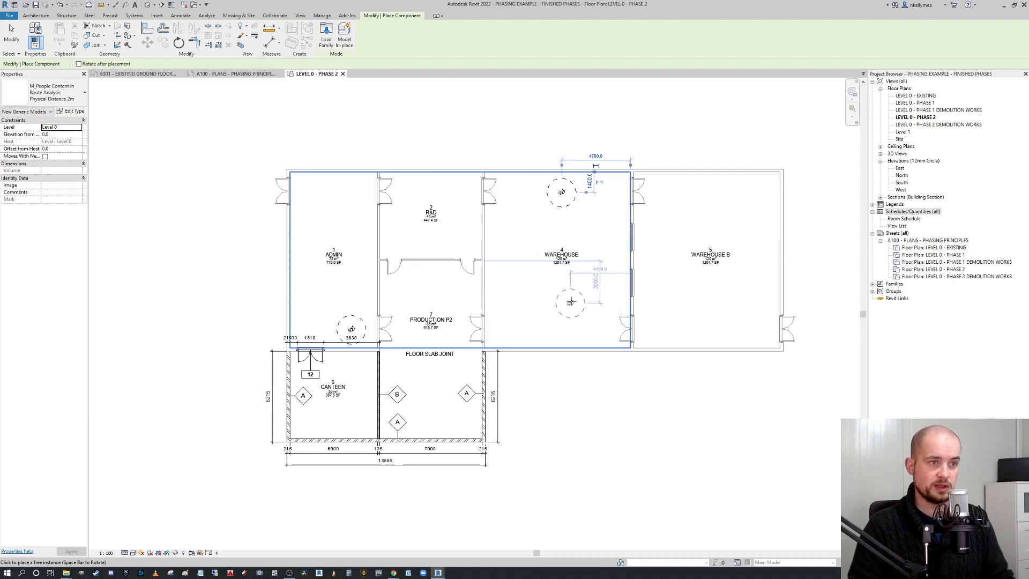
pyautogui.click(575, 293)
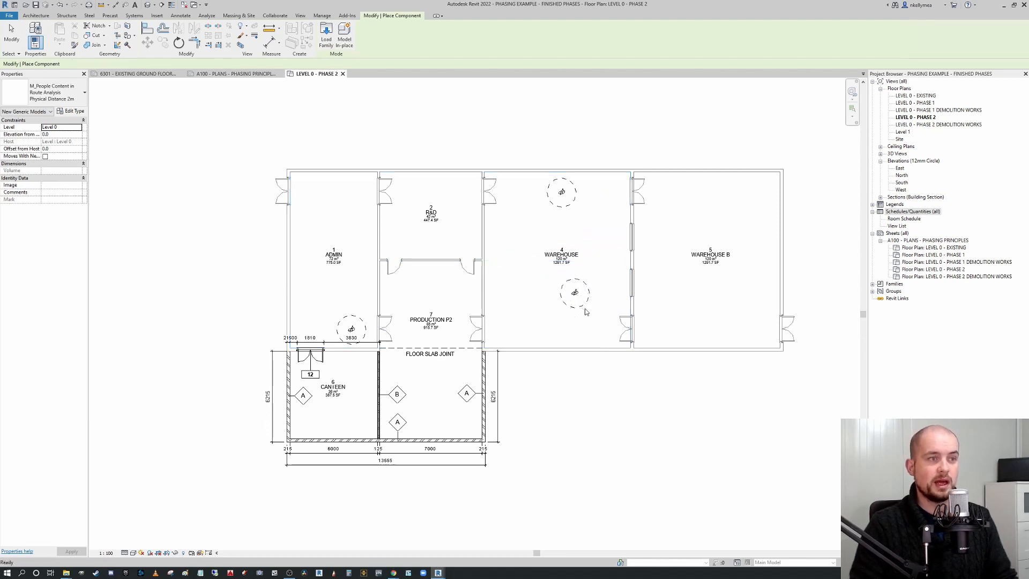
pyautogui.press('Escape')
pyautogui.press('Escape')
pyautogui.click(769, 35)
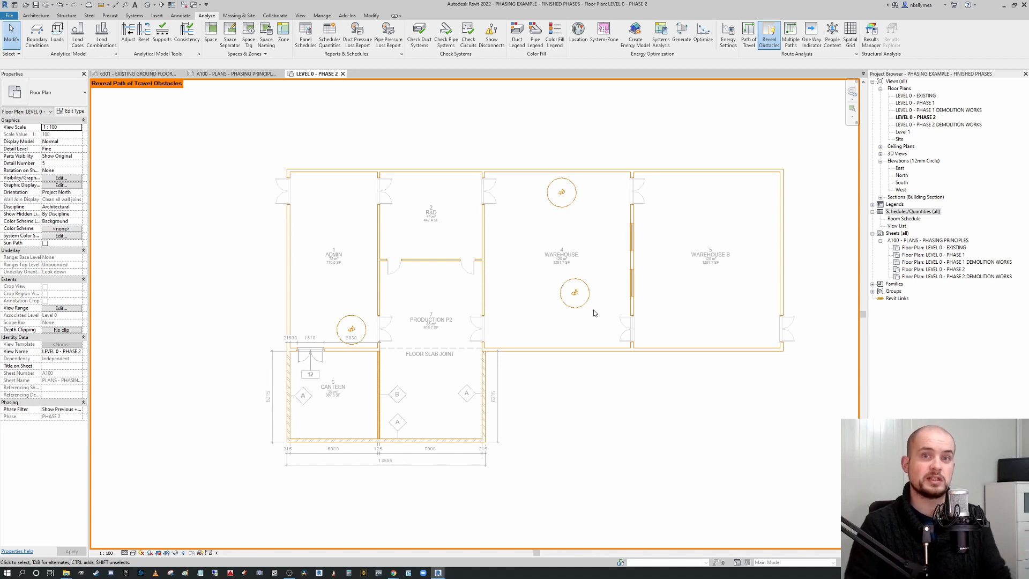
pyautogui.click(772, 41)
# Create multiple paths of travel with 1000 mm minimum separation from the canteen to the Warehouse B doorway, avoiding the placed people.
pyautogui.click(790, 36)
pyautogui.moveTo(511, 283); pyautogui.dragTo(499, 283)
pyautogui.write('1000mm')
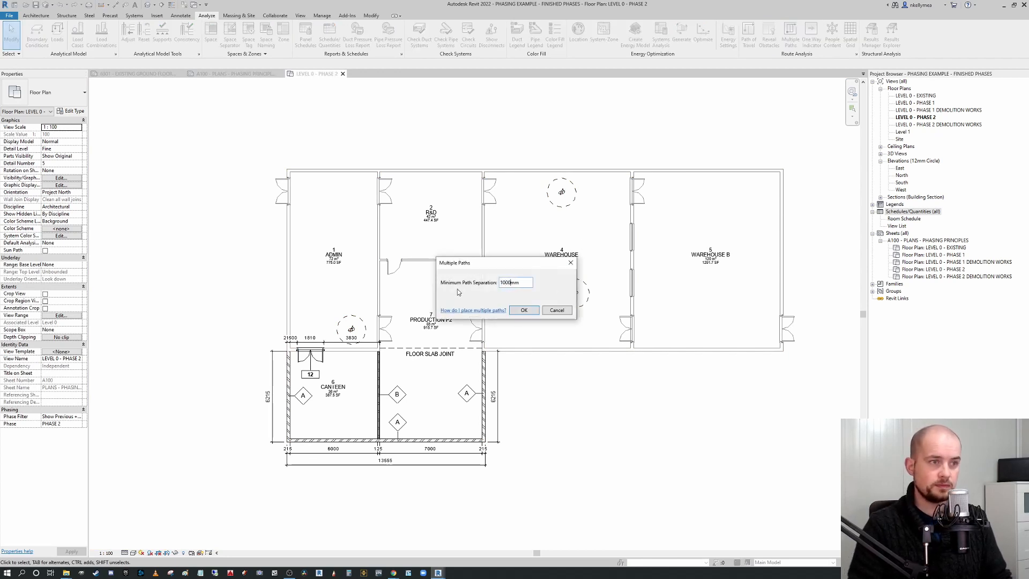
pyautogui.click(525, 311)
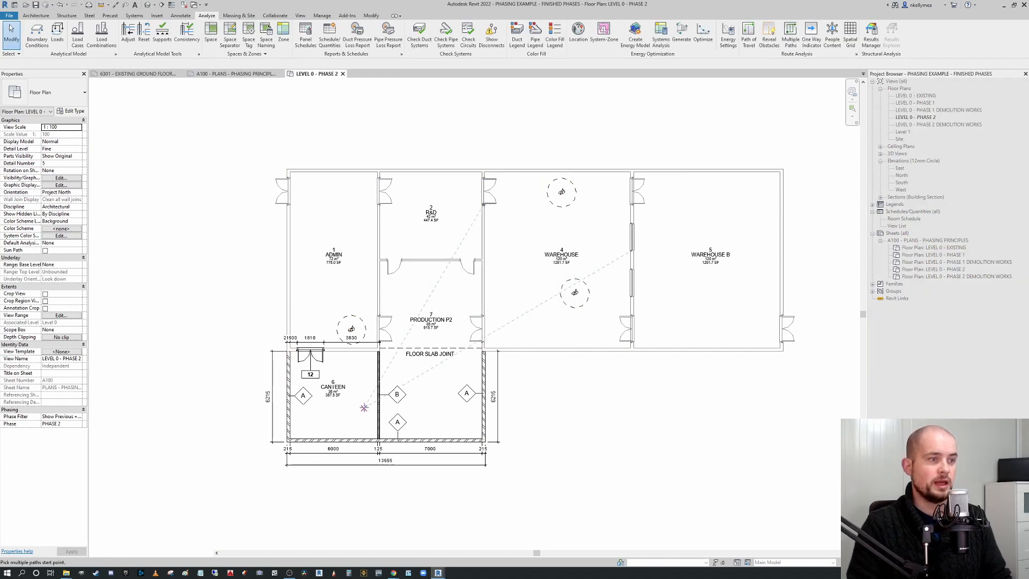
pyautogui.click(566, 341)
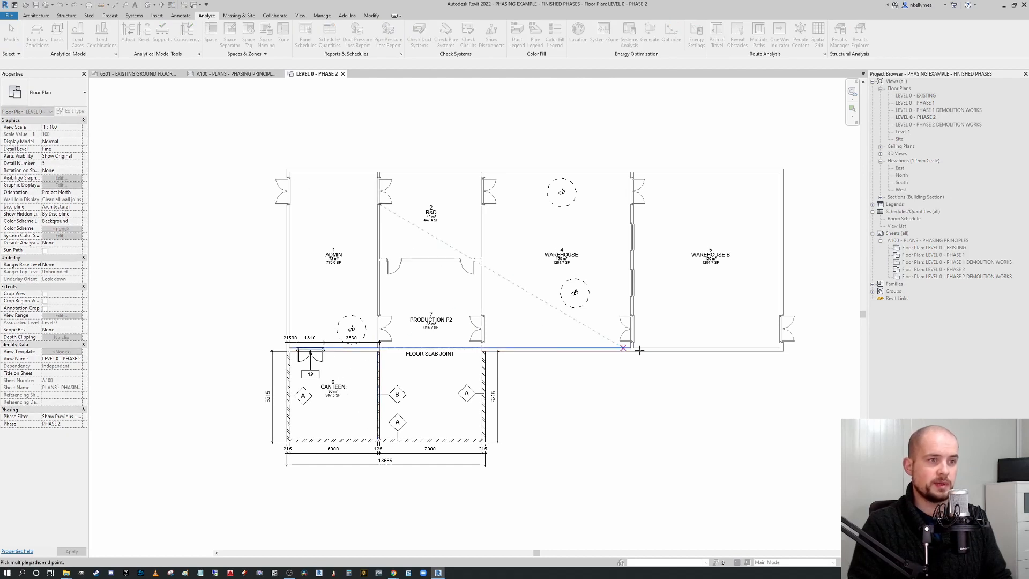
pyautogui.click(762, 329)
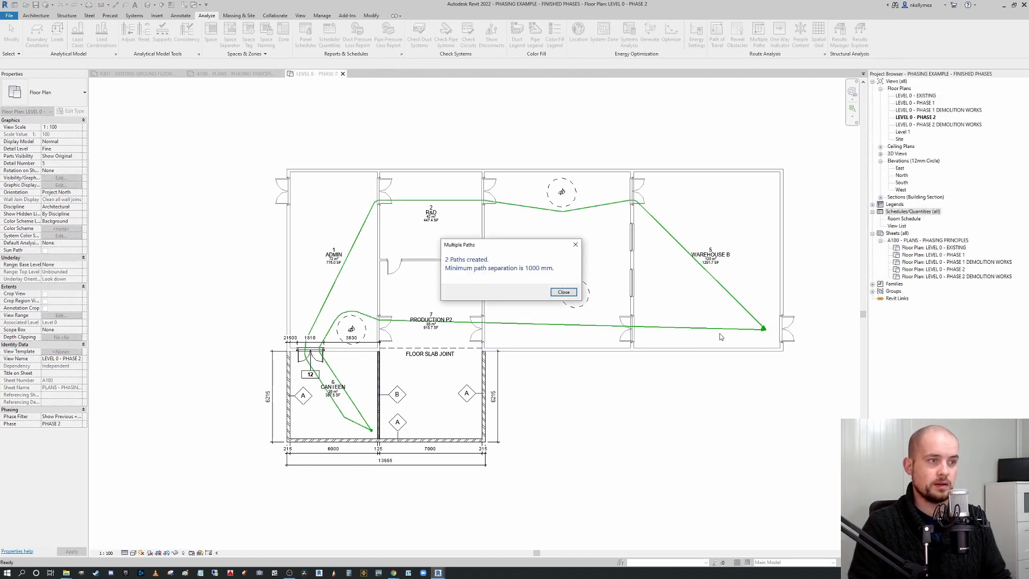
pyautogui.click(564, 291)
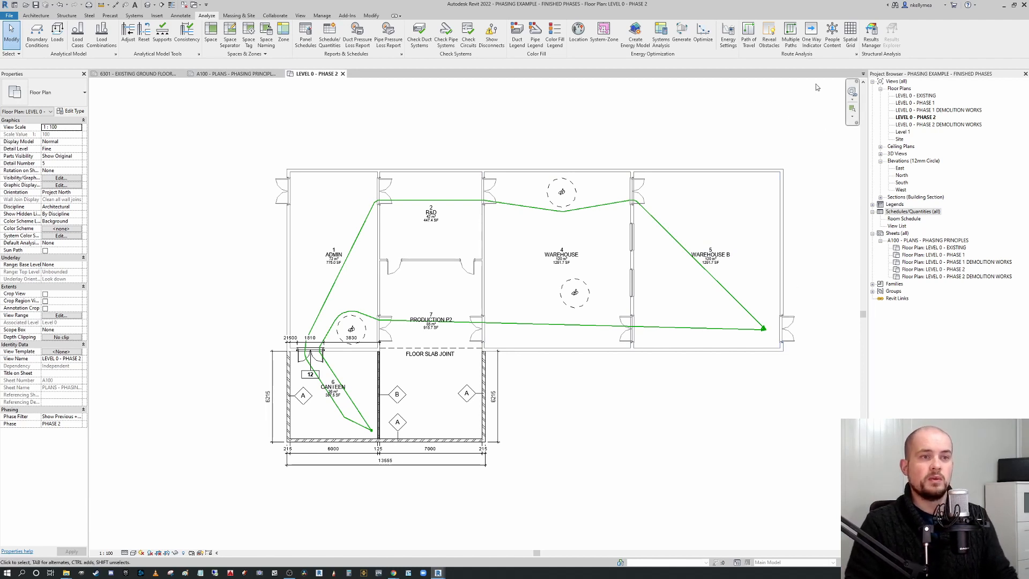
# Select and delete the two new paths of travel.
pyautogui.click(699, 265)
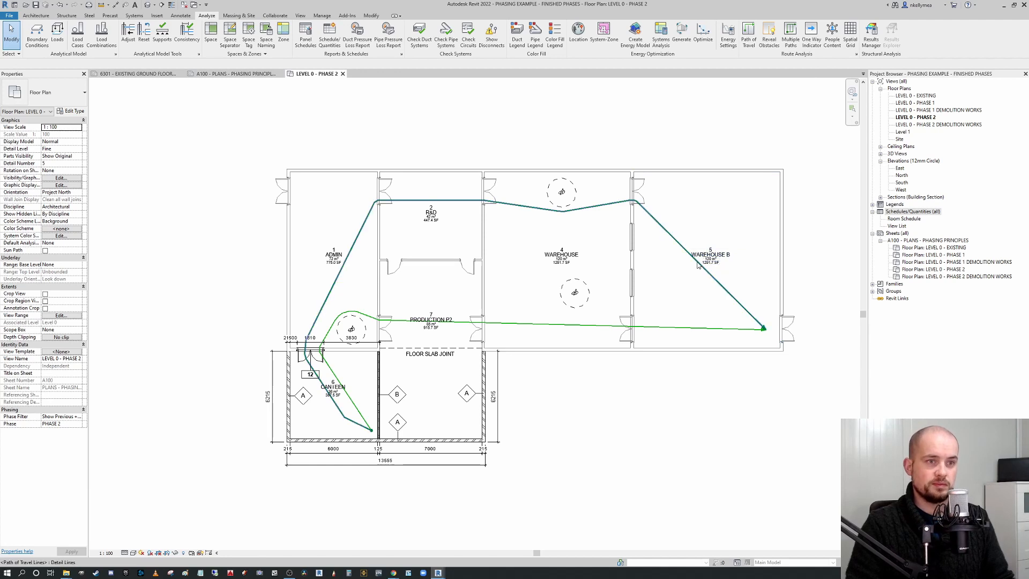
pyautogui.keyDown('ctrl'); pyautogui.click(692, 326); pyautogui.keyUp('ctrl')
pyautogui.press('Delete')
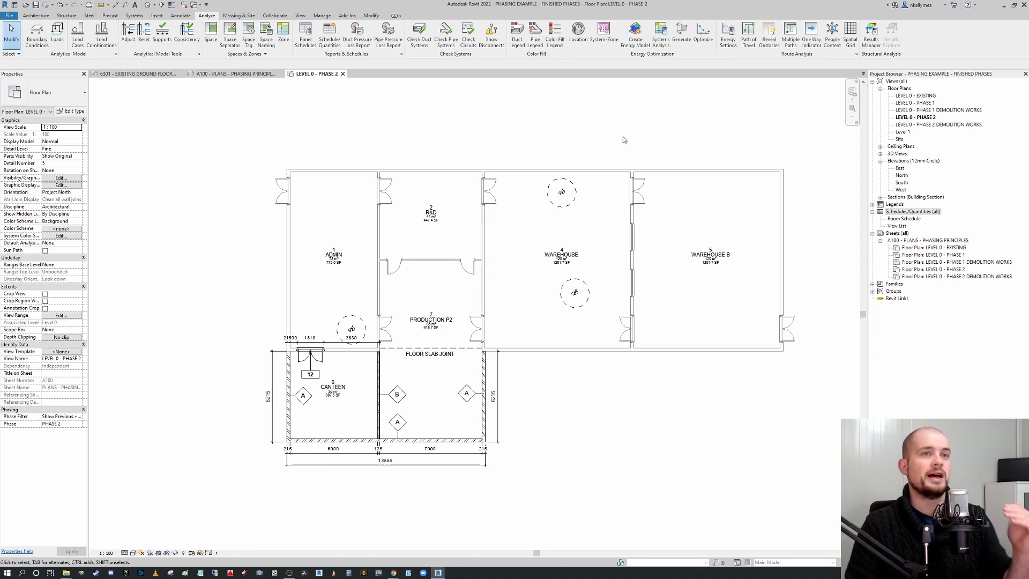
# Place one-way indicators at the Warehouse's doorways to Warehouse B and Production P2, pointing west.
pyautogui.click(811, 34)
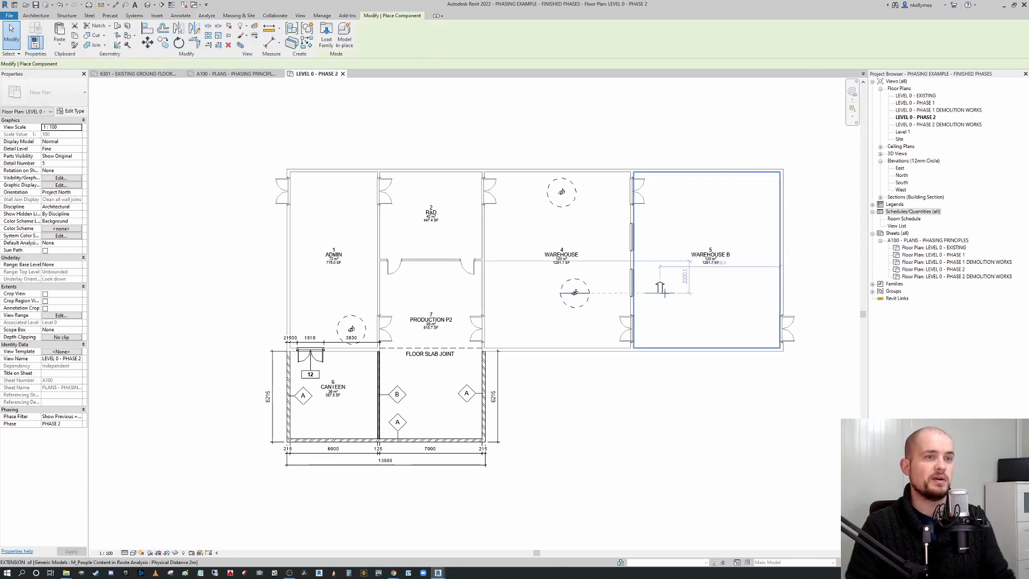
pyautogui.click(627, 327)
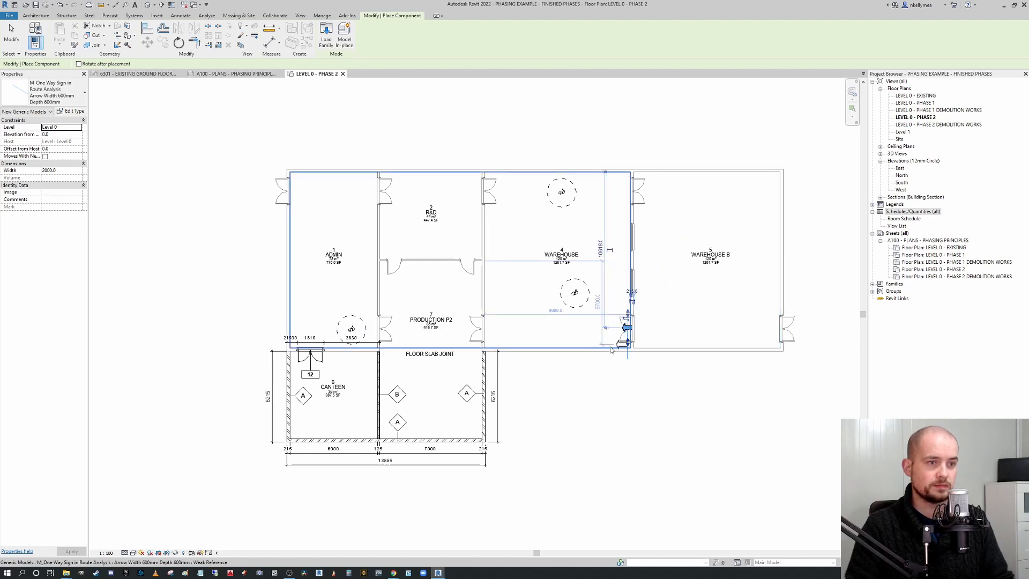
pyautogui.click(485, 327)
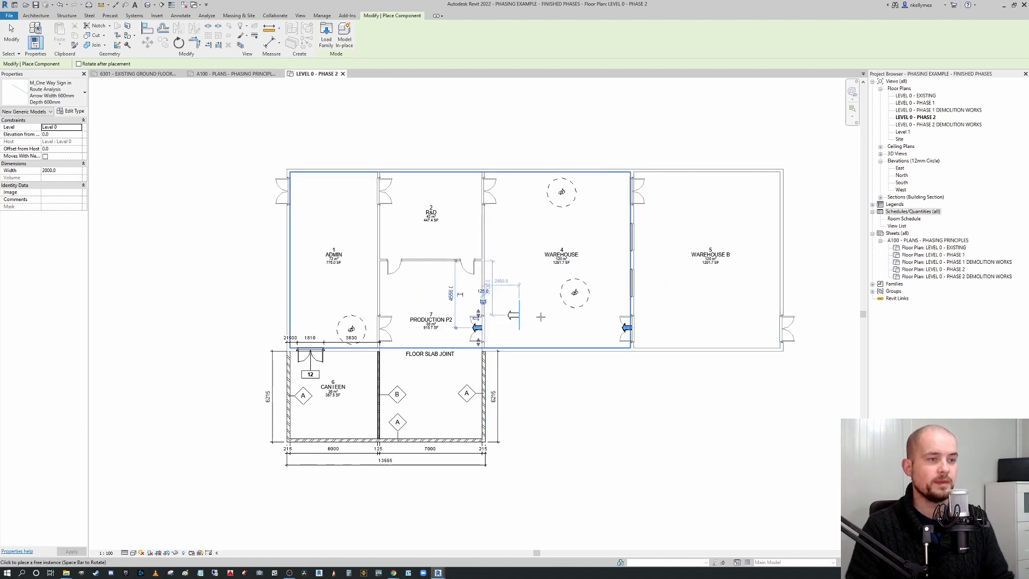
pyautogui.press('Escape')
pyautogui.press('Escape')
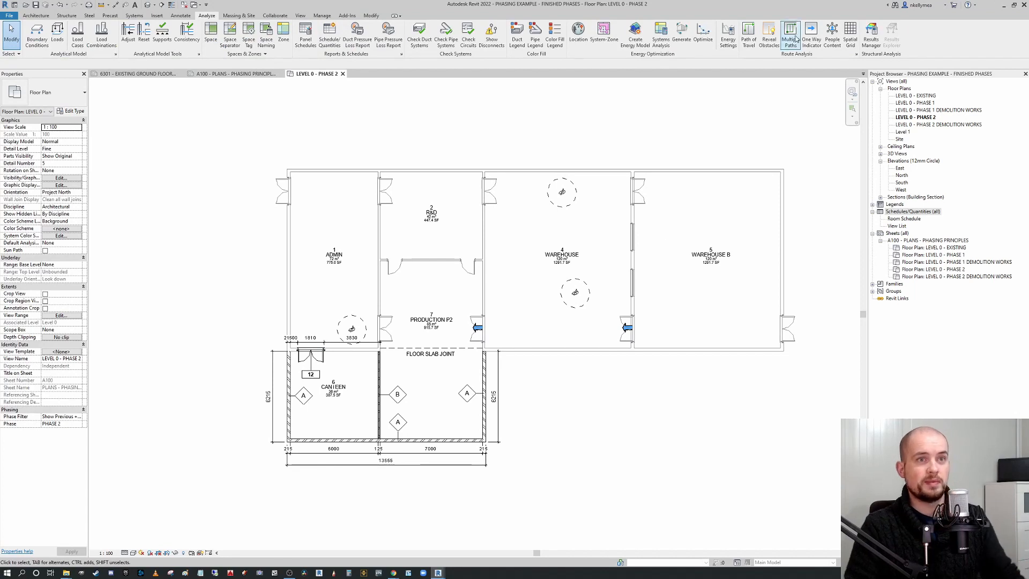
# Create multiple paths of travel again with 1000 mm separation from the canteen to the Warehouse B doorway, respecting the one-way indicators.
pyautogui.click(791, 36)
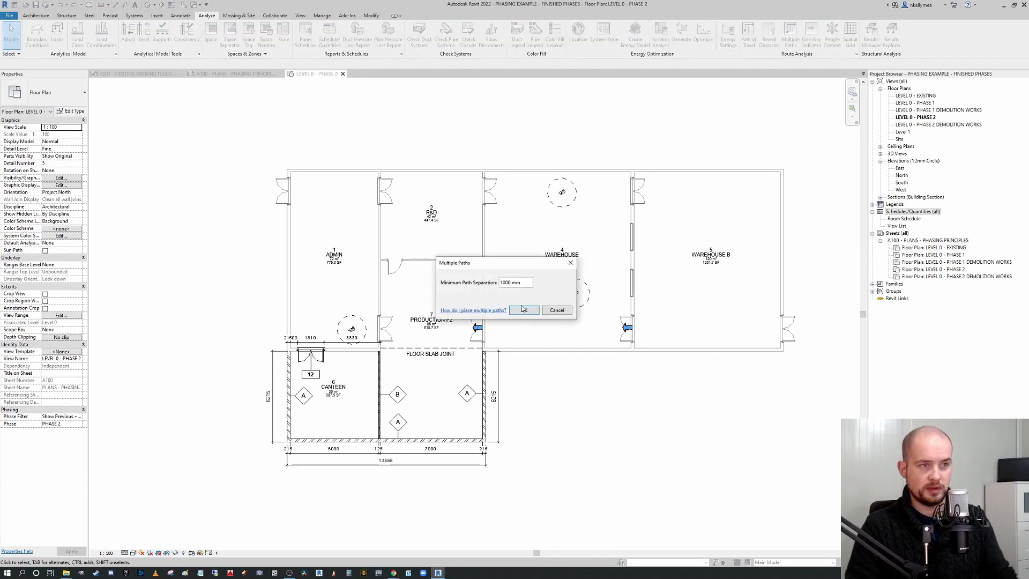
pyautogui.click(525, 309)
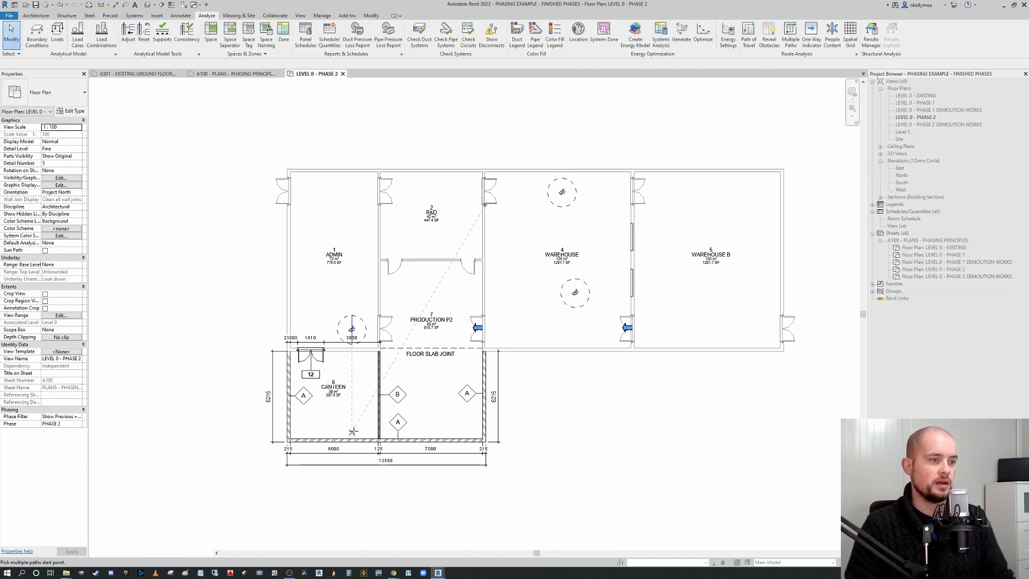
pyautogui.click(760, 328)
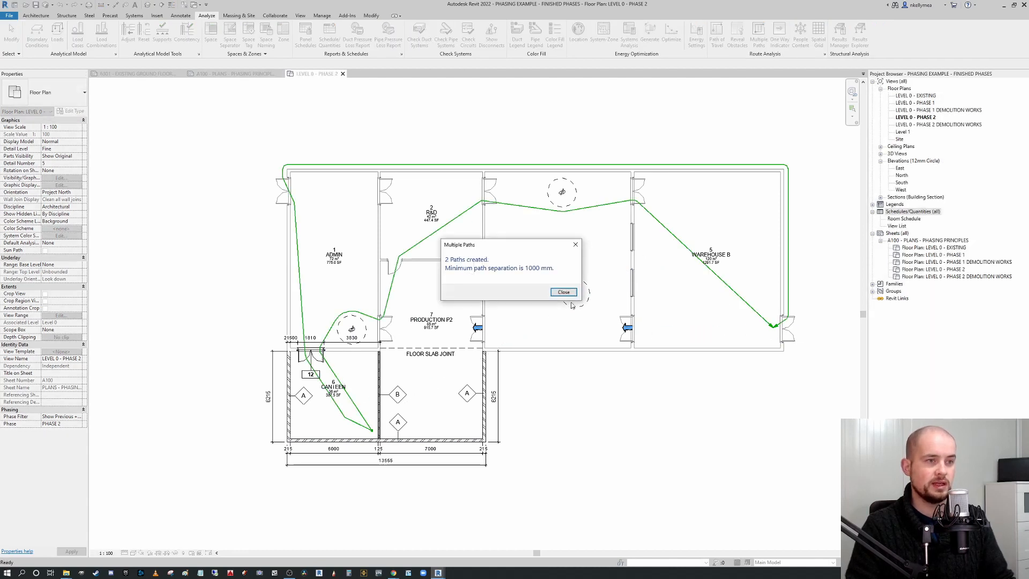
pyautogui.click(562, 291)
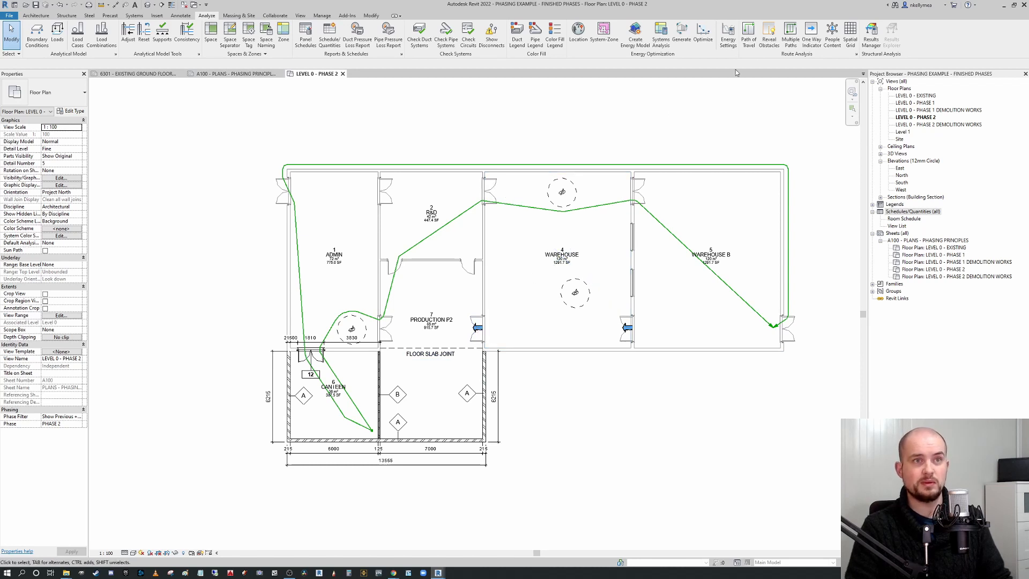
# Reveal path of travel obstacles and inspect the Warehouse B doorway with its one-way indicator.
pyautogui.click(769, 35)
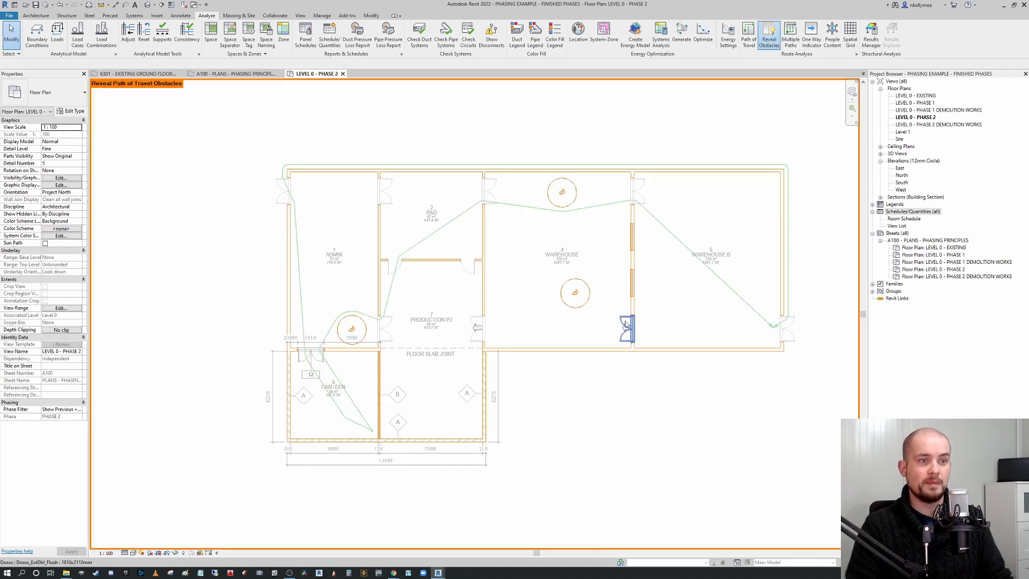
pyautogui.click(635, 329)
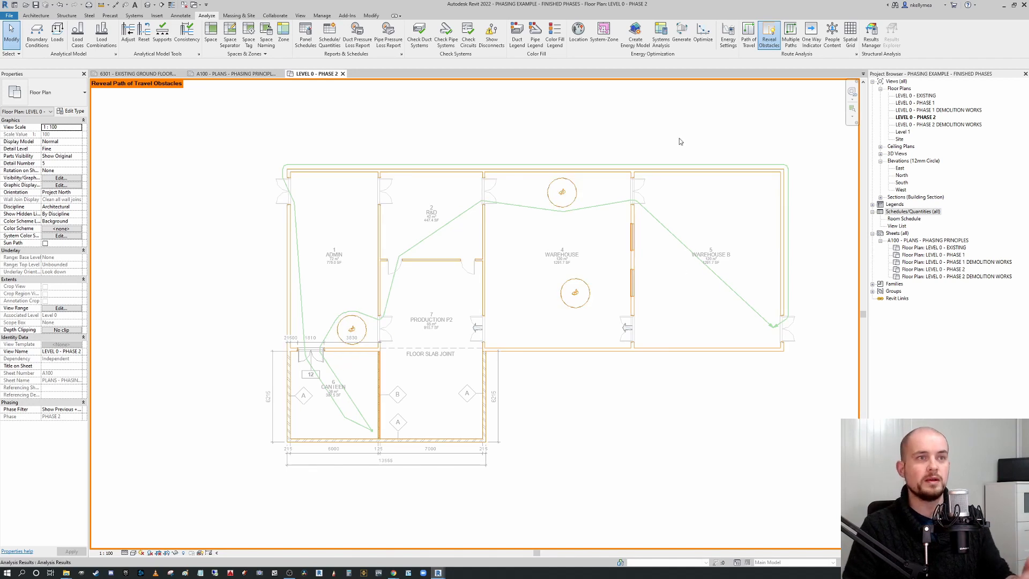
pyautogui.click(769, 36)
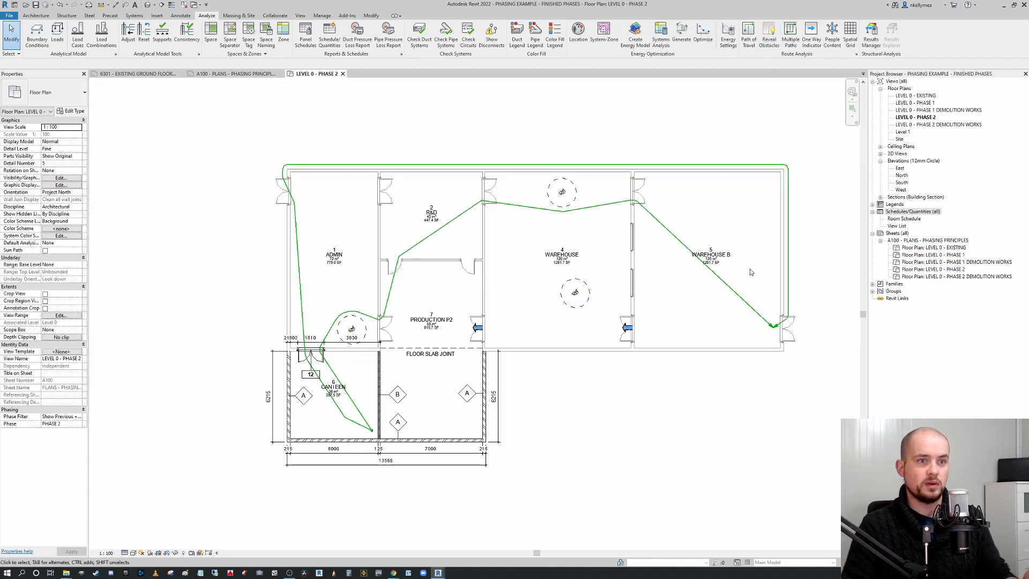
# Select and delete the paths of travel that detour around the building.
pyautogui.click(738, 294)
pyautogui.keyDown('ctrl'); pyautogui.click(788, 268); pyautogui.keyUp('ctrl')
pyautogui.press('Delete')
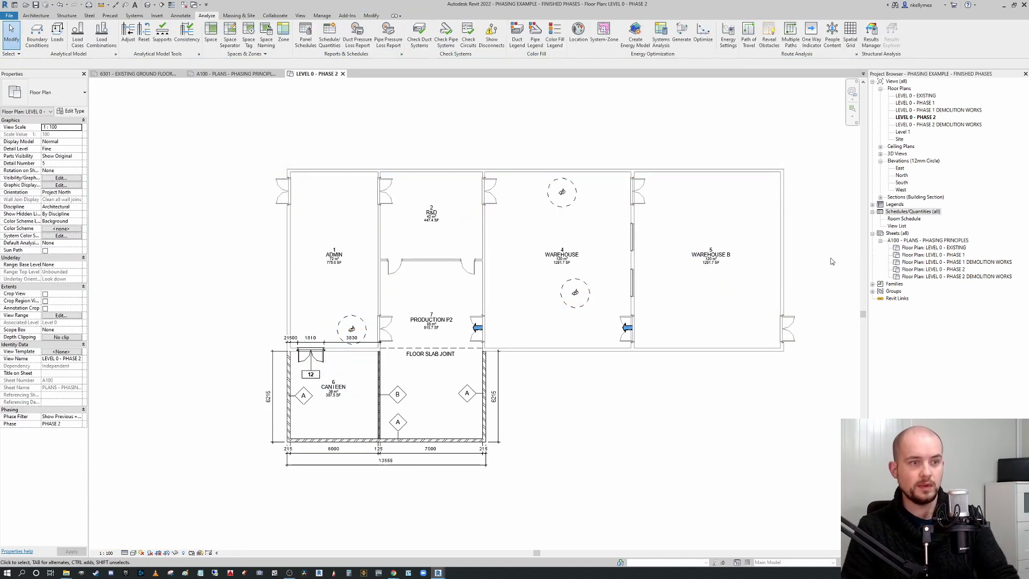
# Create multiple paths of travel with 1000 mm separation from the Warehouse B doorway back to the canteen.
pyautogui.click(790, 35)
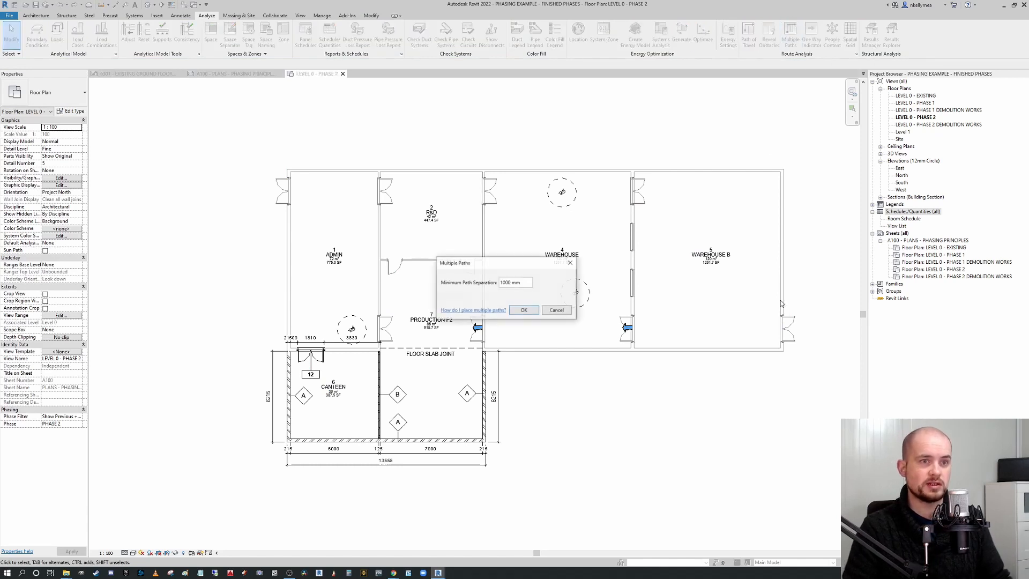
pyautogui.click(520, 310)
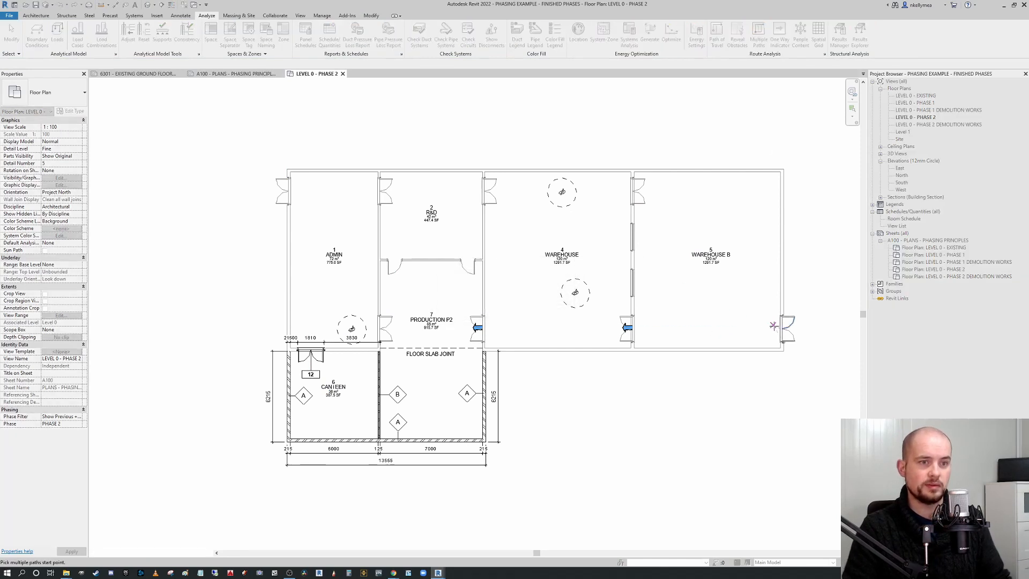
pyautogui.click(324, 351)
pyautogui.click(370, 431)
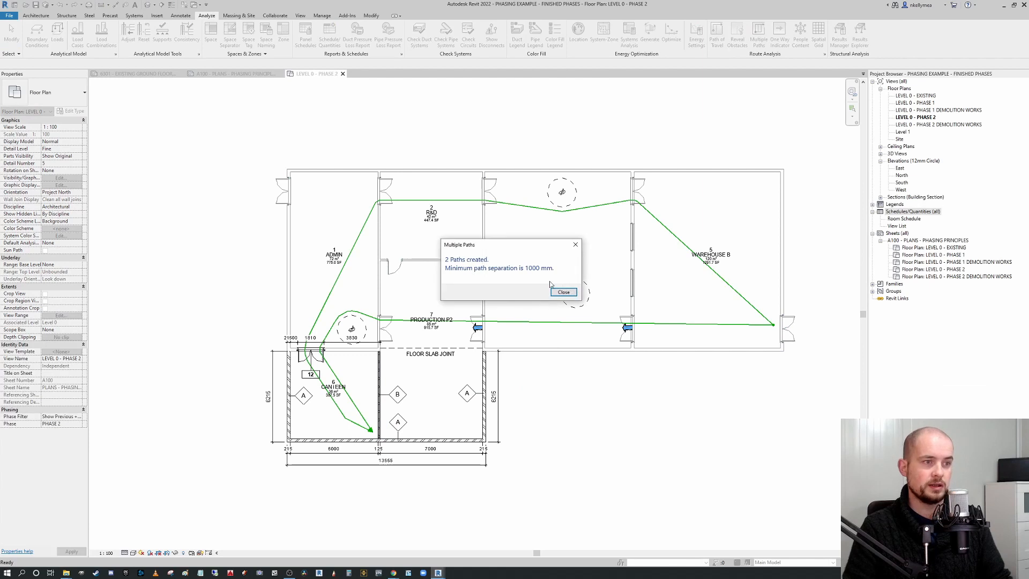
pyautogui.click(564, 292)
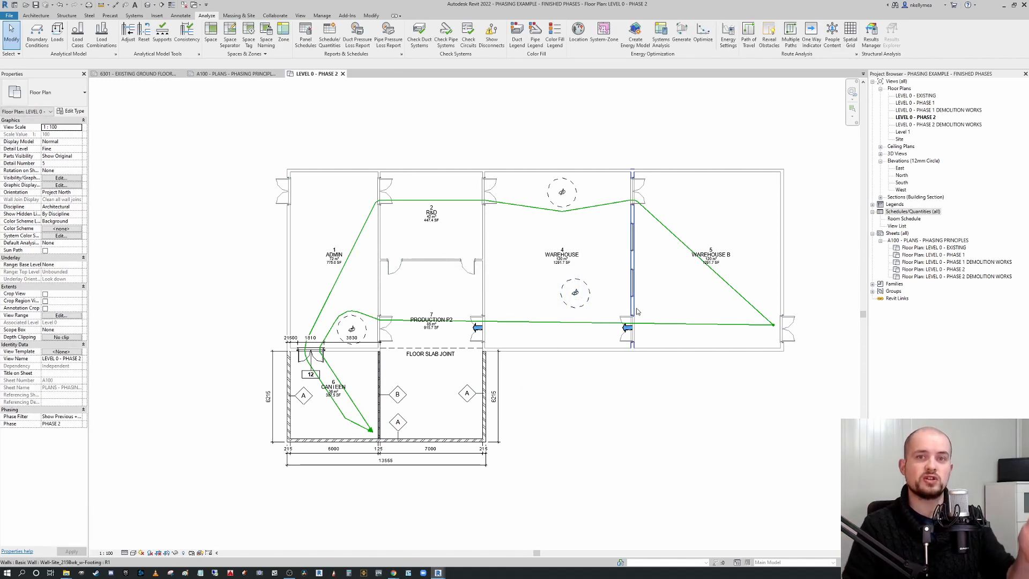
# Select and delete the reverse paths of travel.
pyautogui.click(734, 326)
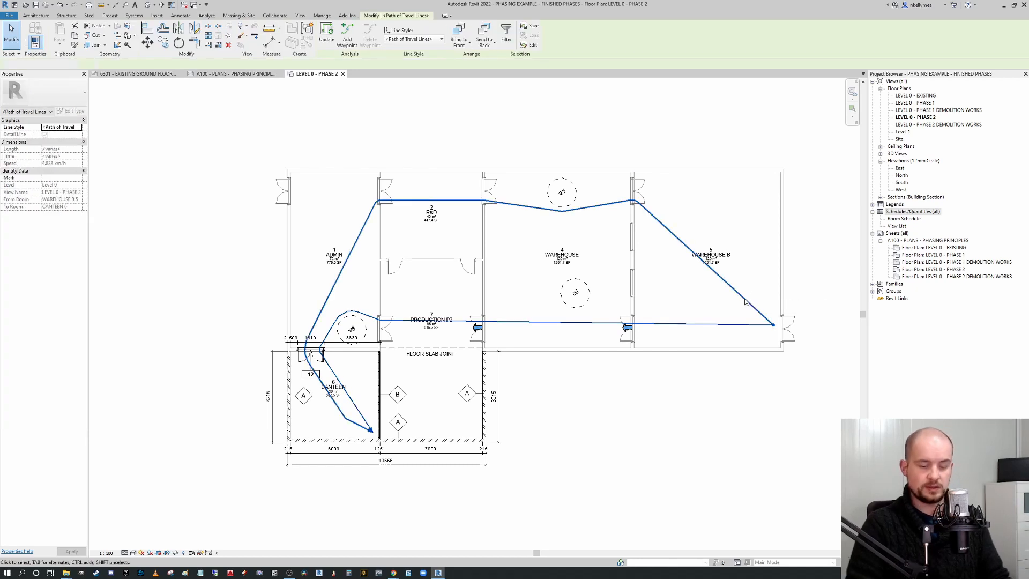
pyautogui.press('Delete')
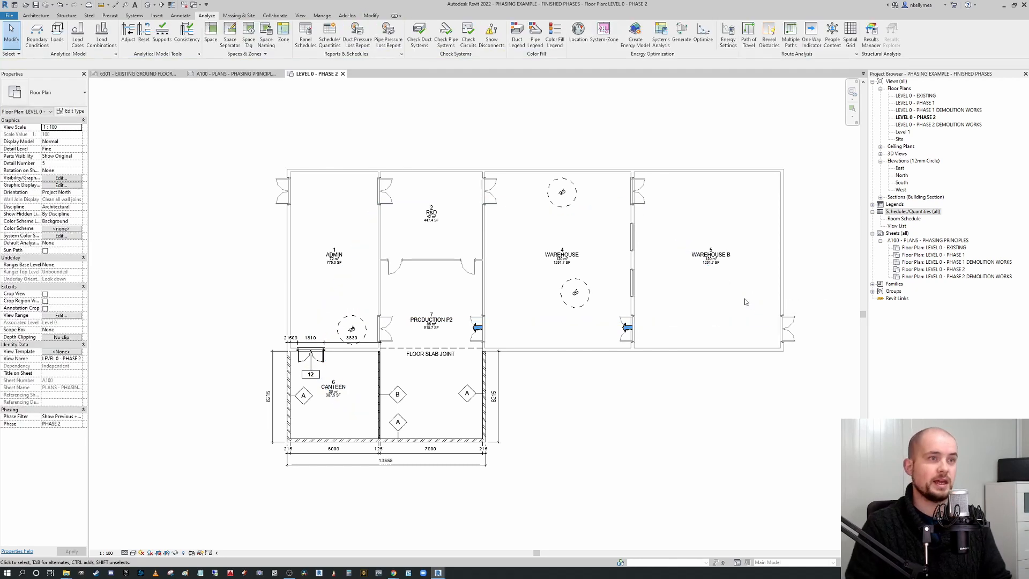
# Add a hexagonal spatial grid with 2000 mm spacing to the Warehouse room and select the grid.
pyautogui.click(850, 36)
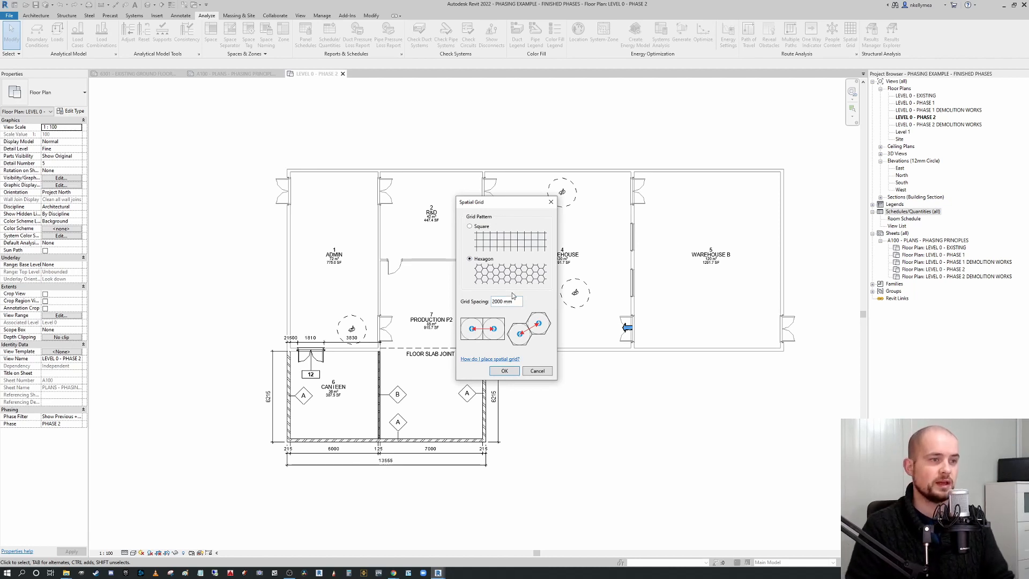
pyautogui.click(505, 371)
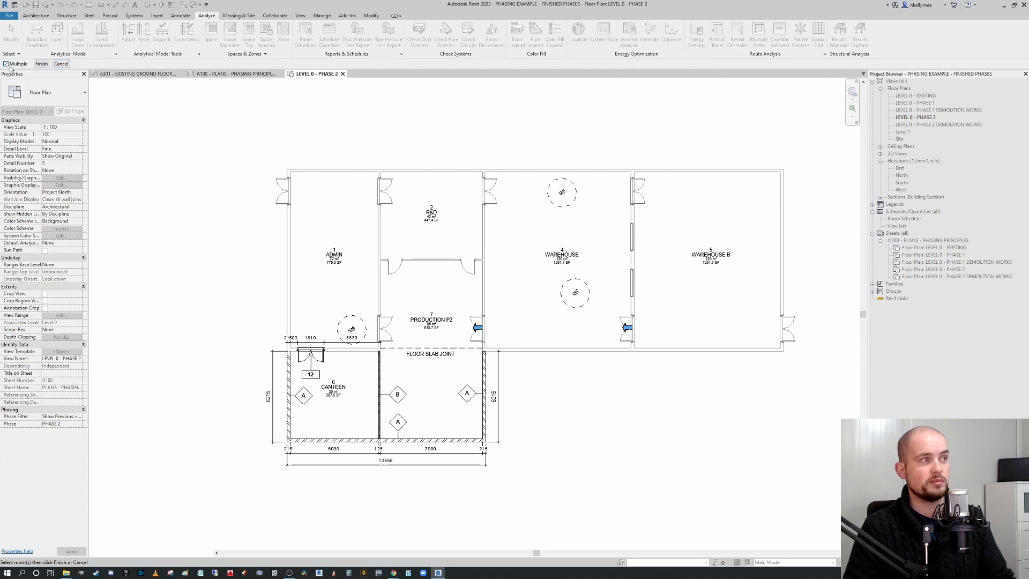
pyautogui.click(586, 241)
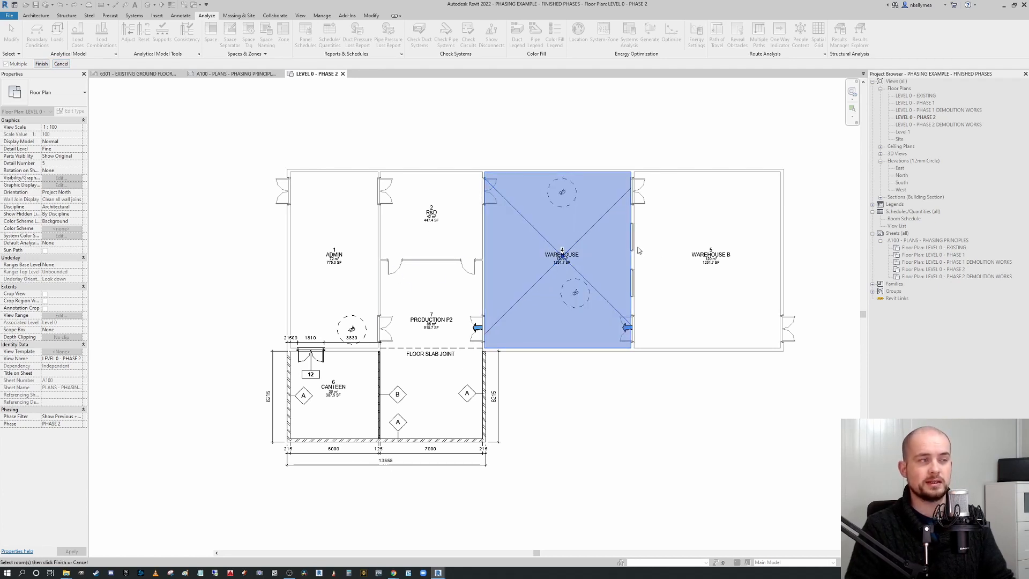
pyautogui.click(41, 64)
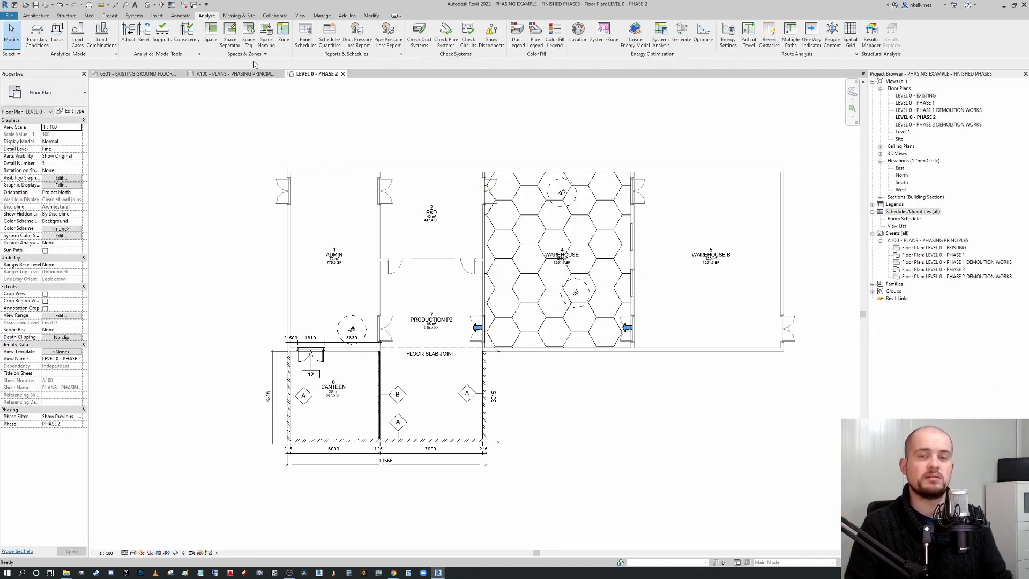
pyautogui.click(493, 287)
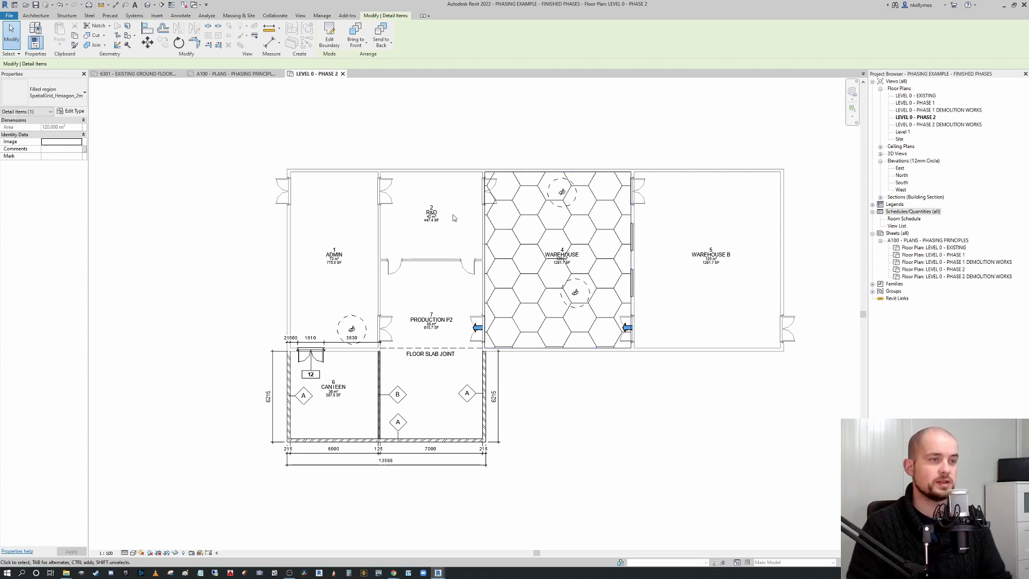
pyautogui.click(148, 42)
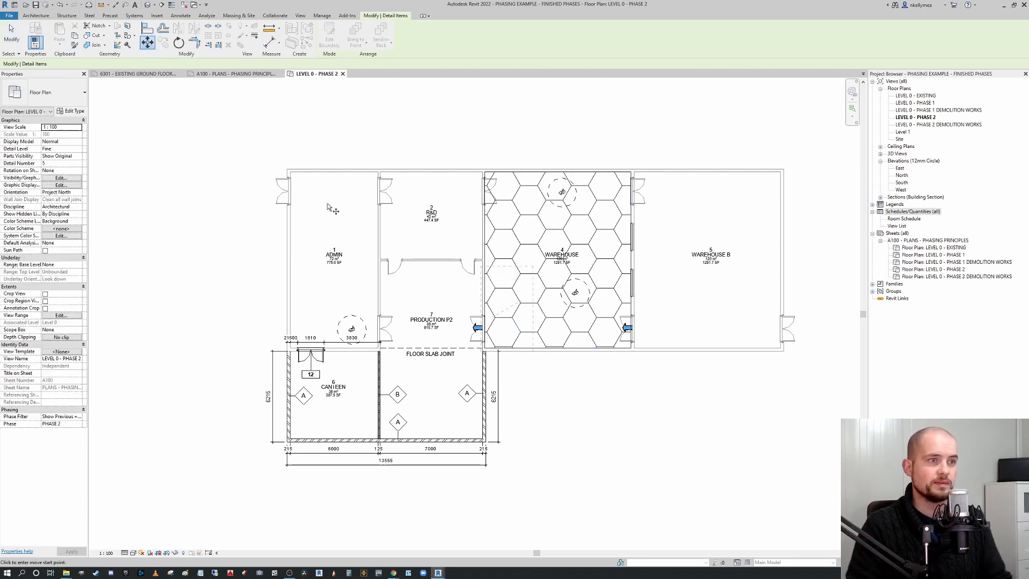
pyautogui.scroll(3, 488, 274)
pyautogui.press('Escape')
pyautogui.scroll(-1, 504, 267)
pyautogui.scroll(1, 504, 267)
pyautogui.scroll(-2, 594, 362)
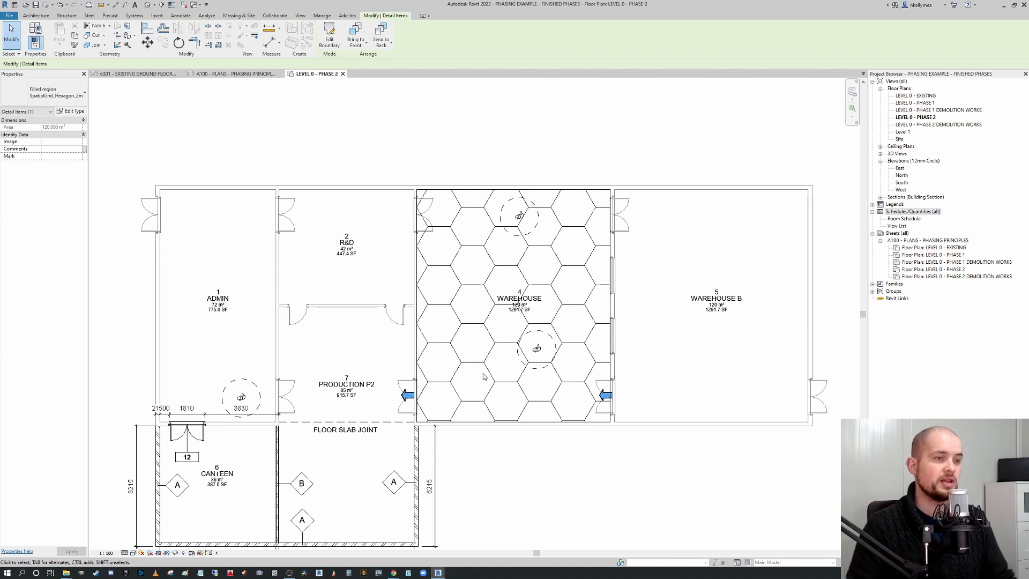
# Nudge the people content in the Warehouse slightly downward.
pyautogui.click(544, 352)
pyautogui.moveTo(546, 344); pyautogui.dragTo(547, 343)
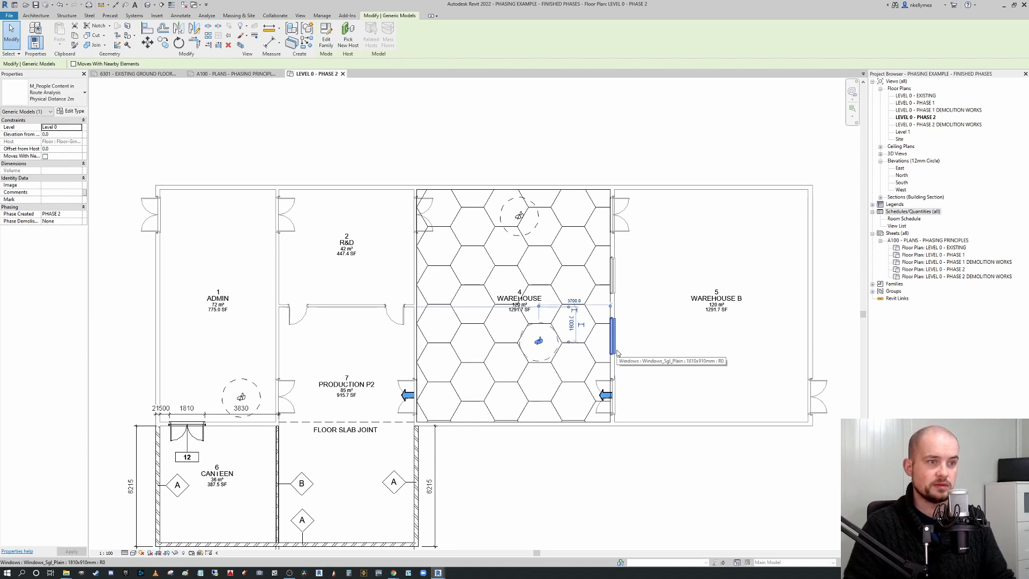
pyautogui.press('Down')
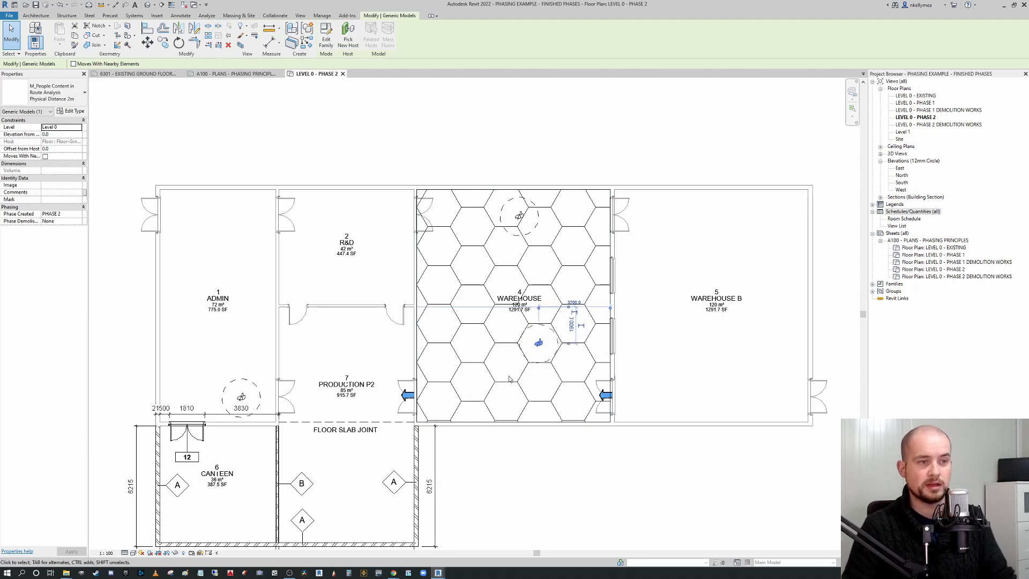
pyautogui.press('Escape')
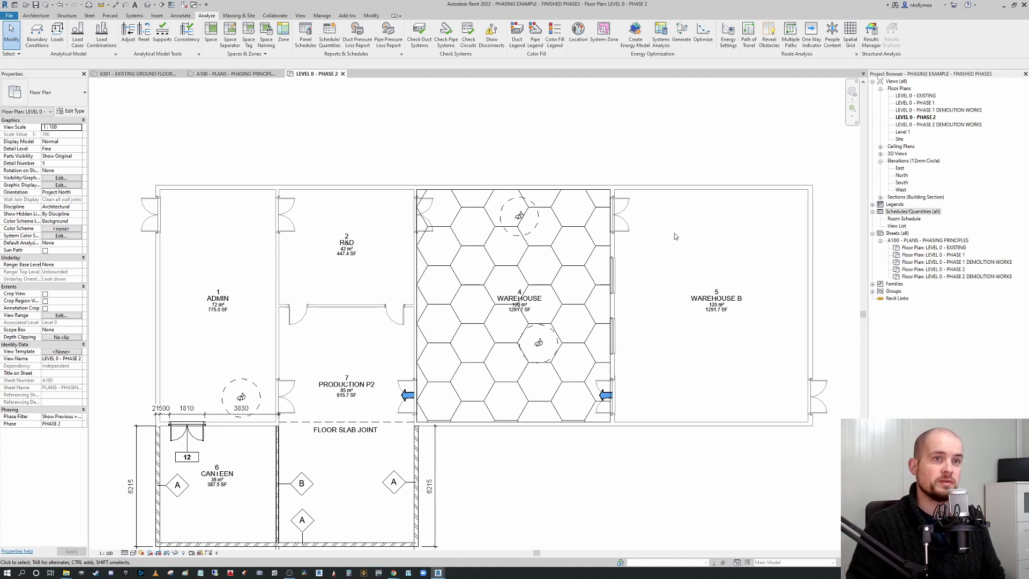
# Examine the Route Analysis Settings obstacle categories and analysis zone heights without applying changes.
pyautogui.click(855, 54)
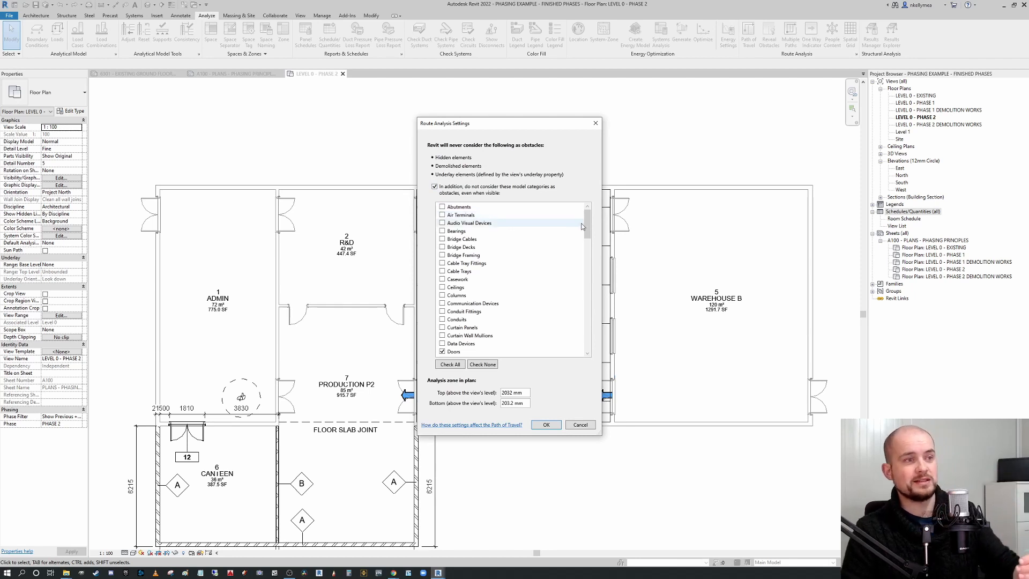
pyautogui.moveTo(587, 223); pyautogui.dragTo(587, 253)
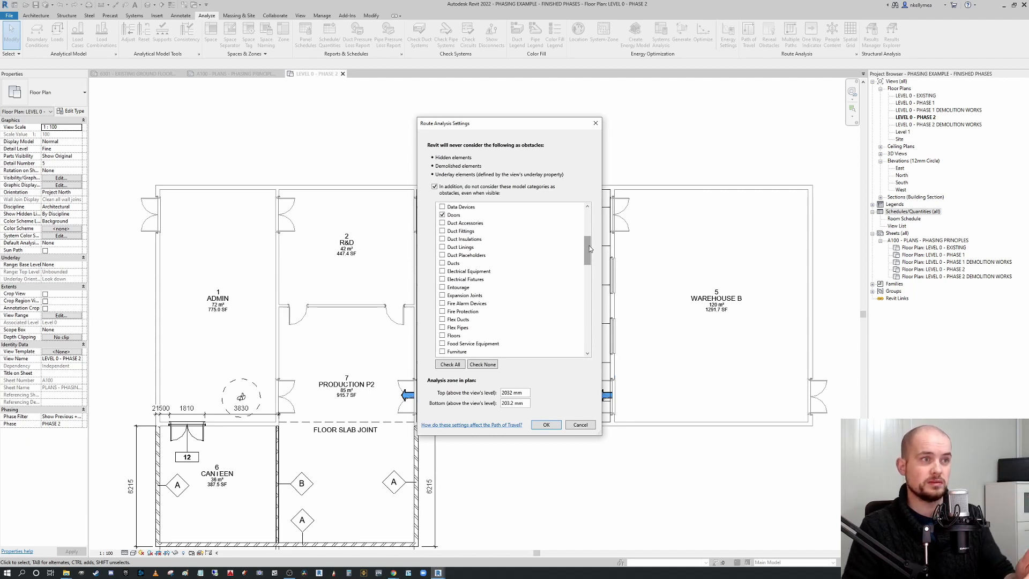
pyautogui.moveTo(588, 247); pyautogui.dragTo(587, 216)
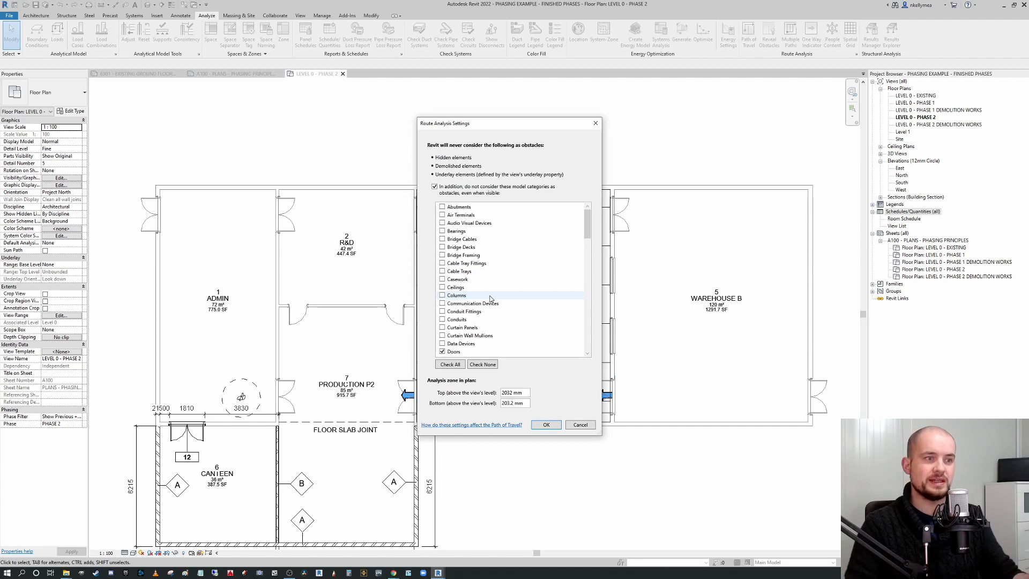
pyautogui.moveTo(587, 223); pyautogui.dragTo(586, 249)
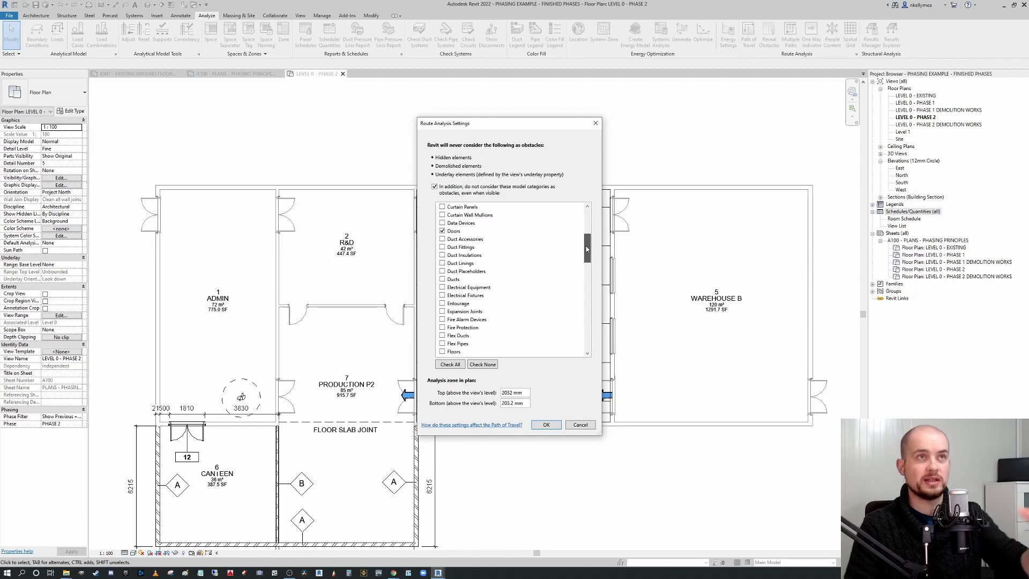
pyautogui.moveTo(587, 249); pyautogui.dragTo(587, 273)
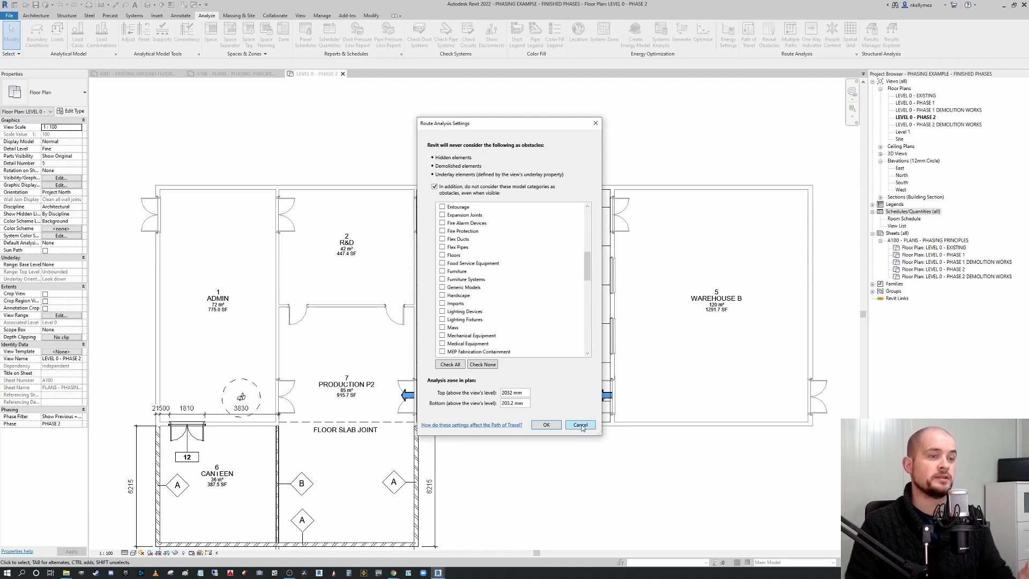
pyautogui.click(581, 424)
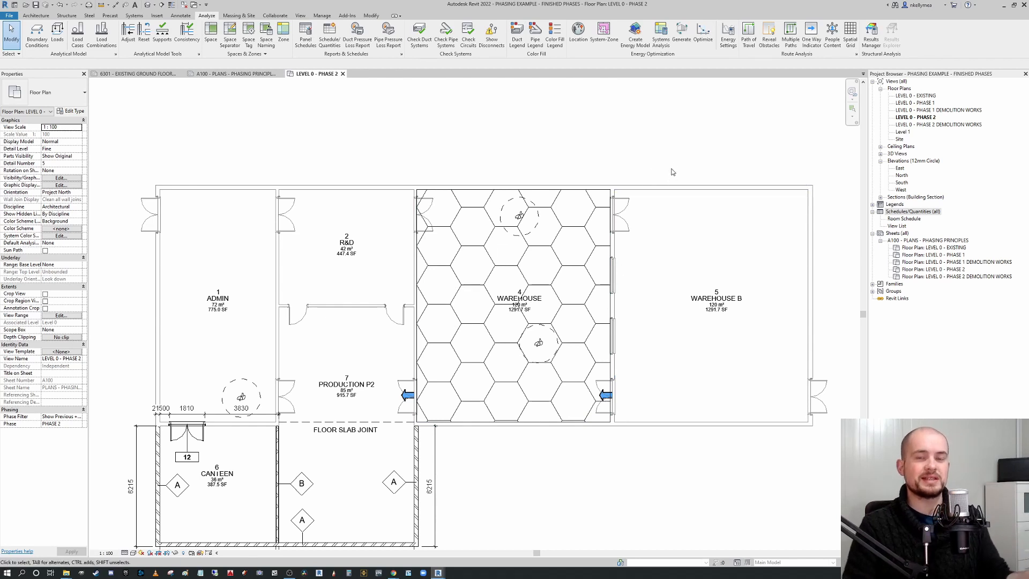
# Create multiple paths of travel with 1000 mm separation from the canteen area to the Warehouse B doorway.
pyautogui.scroll(-2, 679, 153)
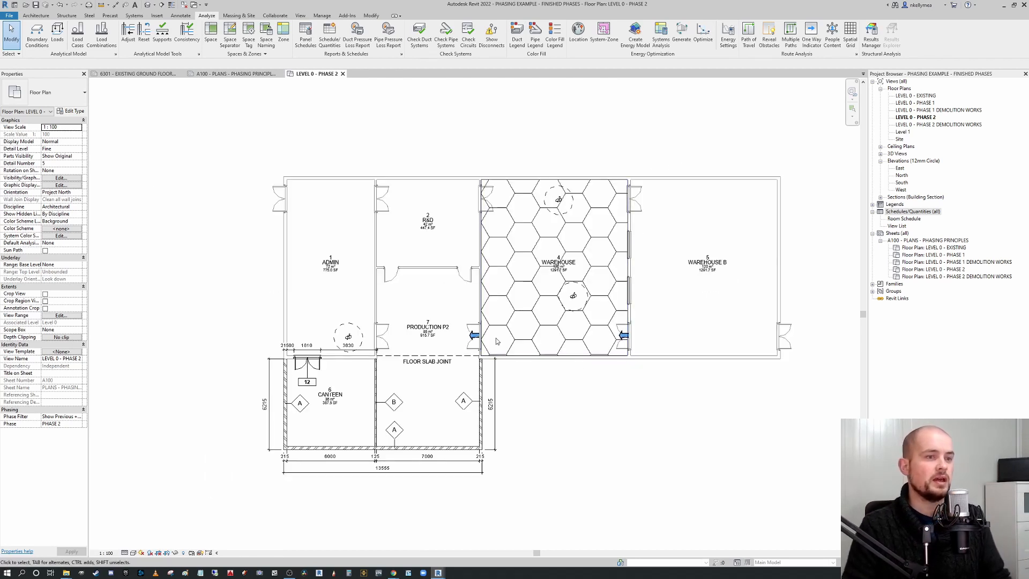
pyautogui.click(790, 33)
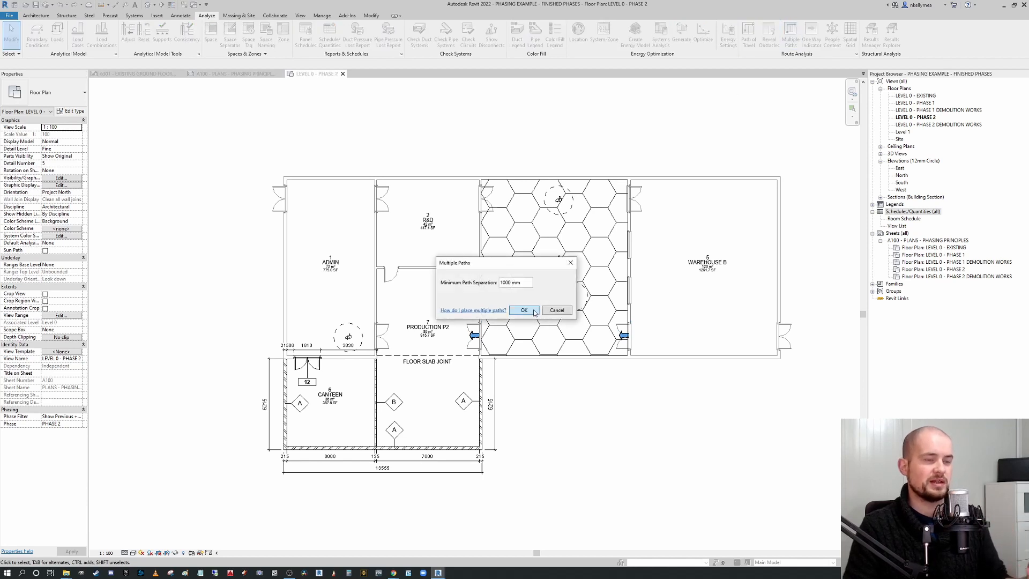
pyautogui.click(534, 311)
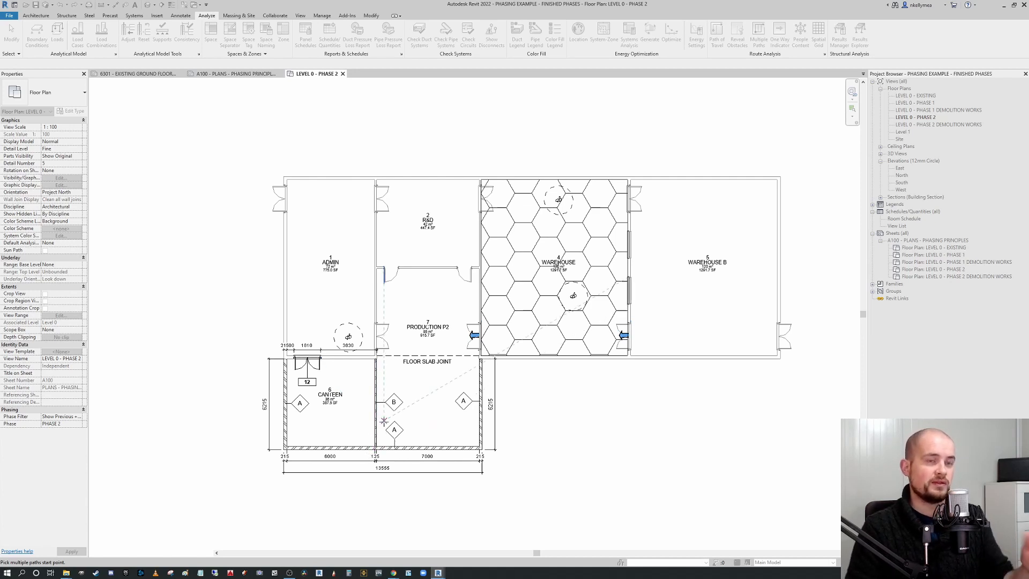
pyautogui.click(369, 439)
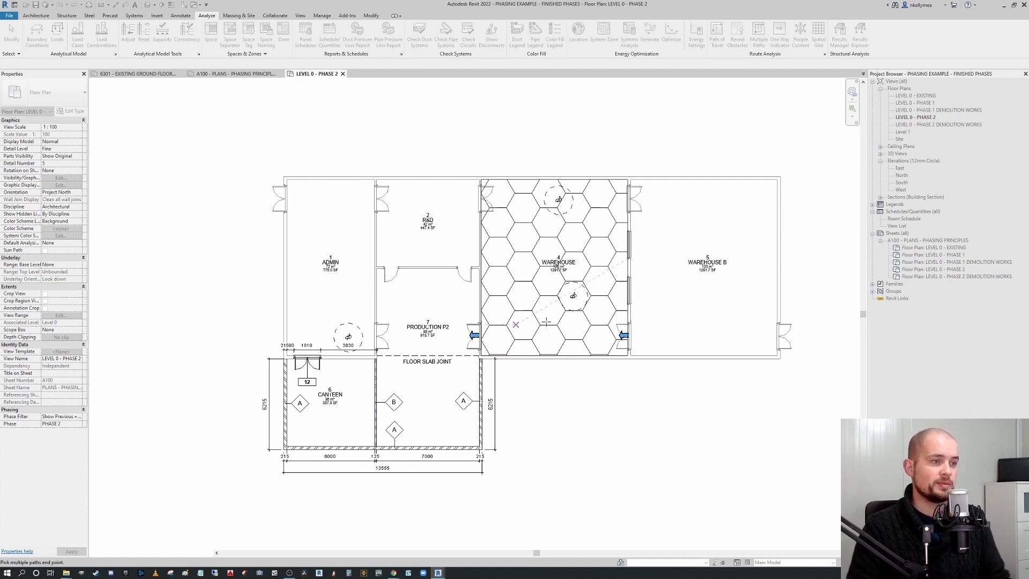
pyautogui.click(765, 337)
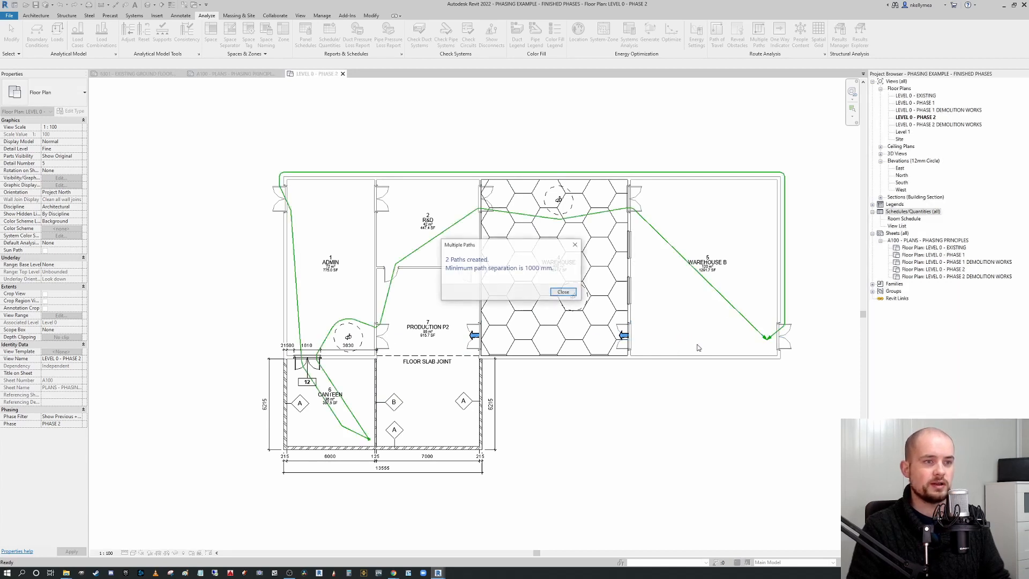
pyautogui.press('Escape')
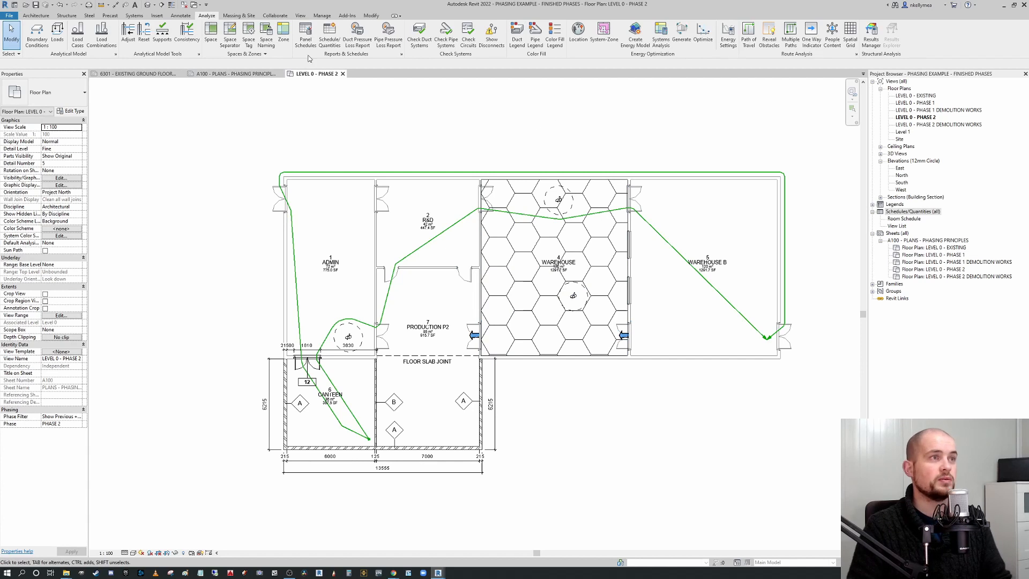
# Start a new schedule for the Path of Travel Lines category.
pyautogui.click(300, 15)
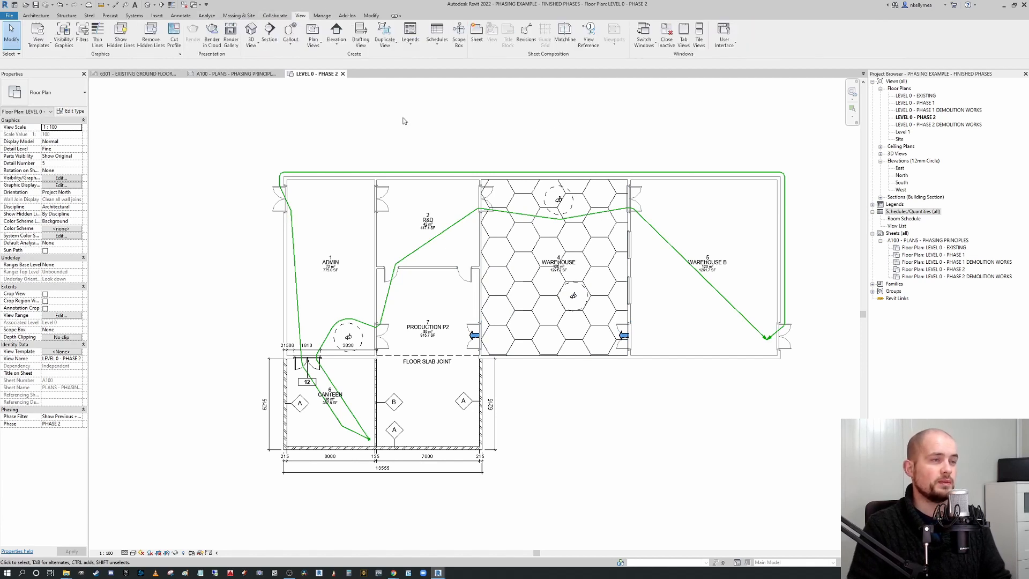
pyautogui.click(436, 38)
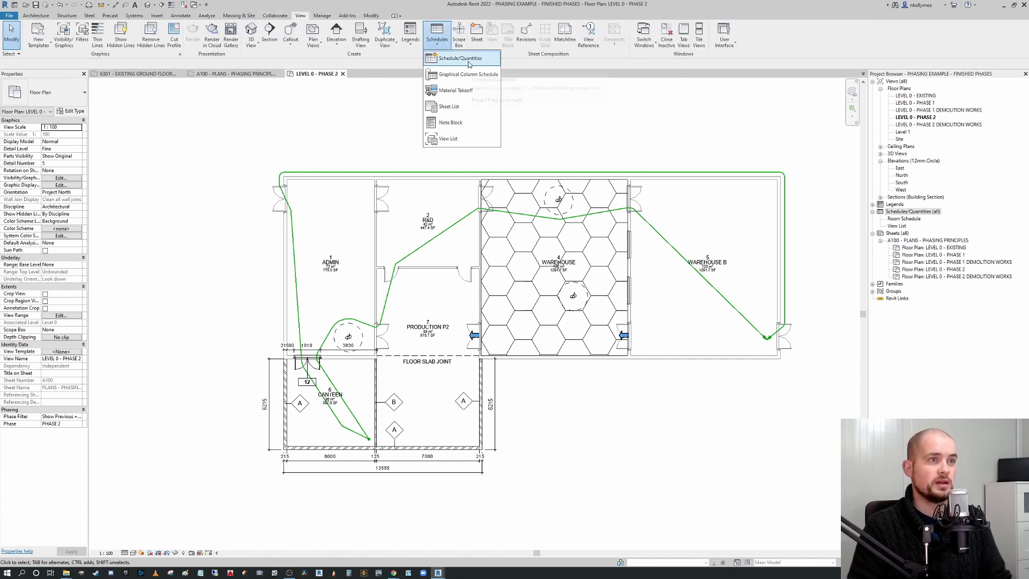
pyautogui.click(461, 59)
pyautogui.click(465, 275)
pyautogui.press('l')
pyautogui.scroll(-1, 473, 288)
pyautogui.scroll(-1, 486, 311)
pyautogui.click(475, 294)
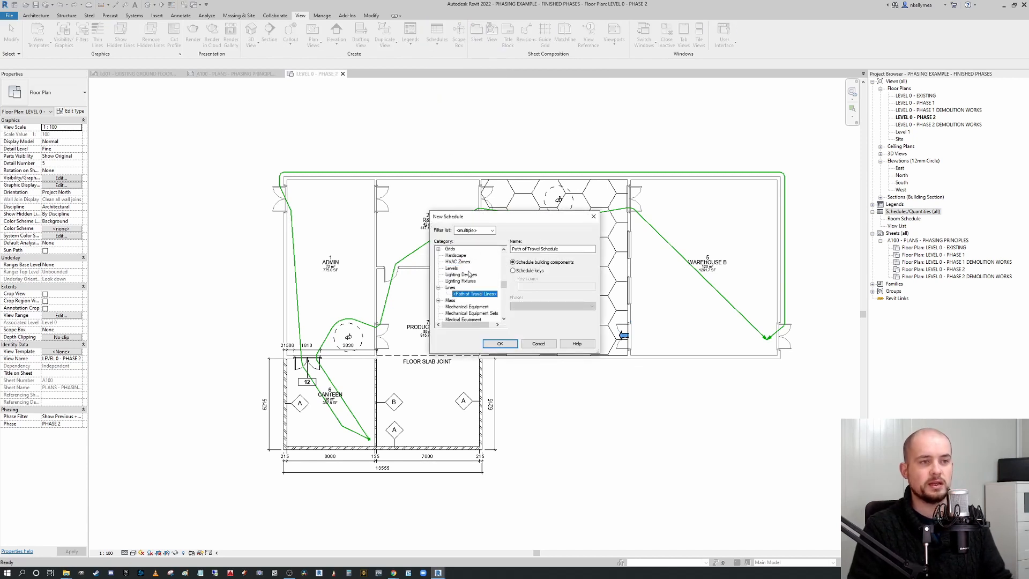
pyautogui.click(500, 343)
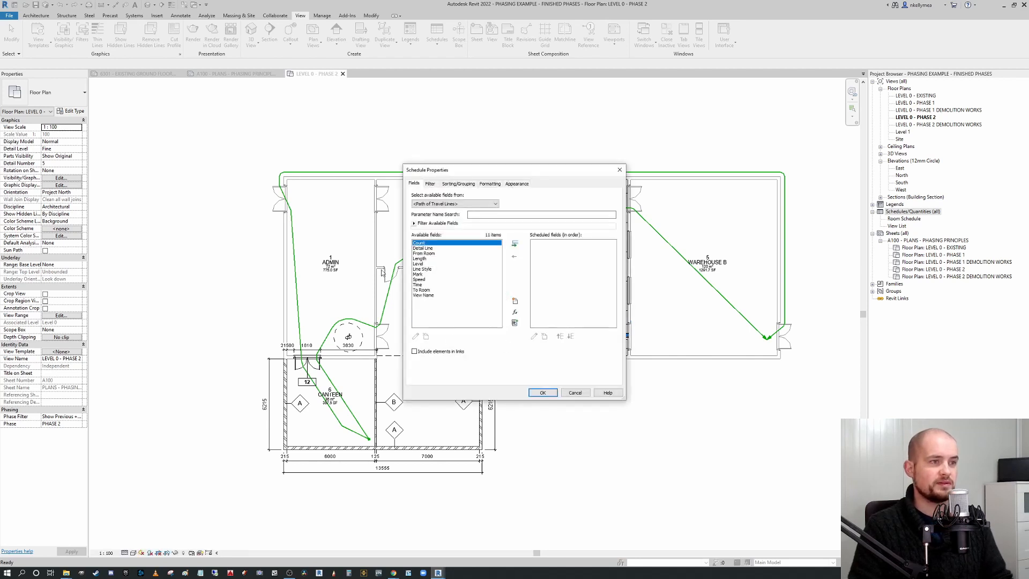
# Add the Count, From Room, To Room, Length, Speed and Time fields to the path of travel schedule.
pyautogui.click(515, 245)
pyautogui.doubleClick(437, 248)
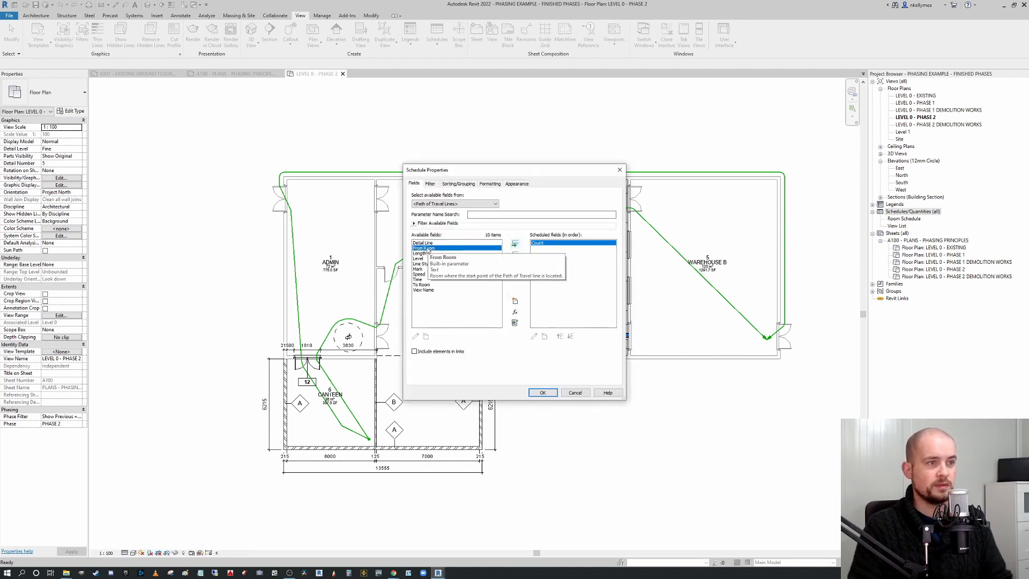
pyautogui.click(423, 279)
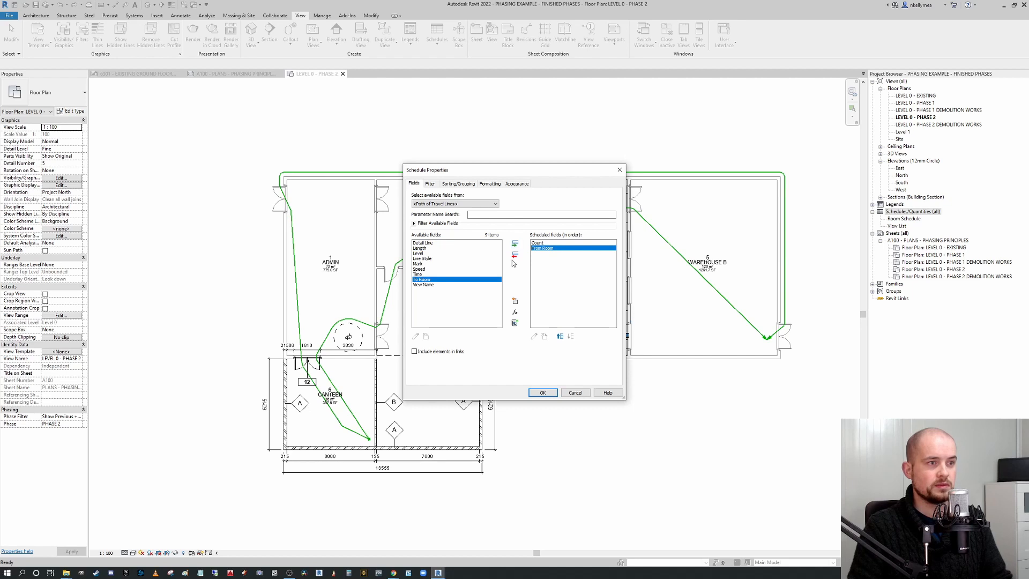
pyautogui.click(515, 244)
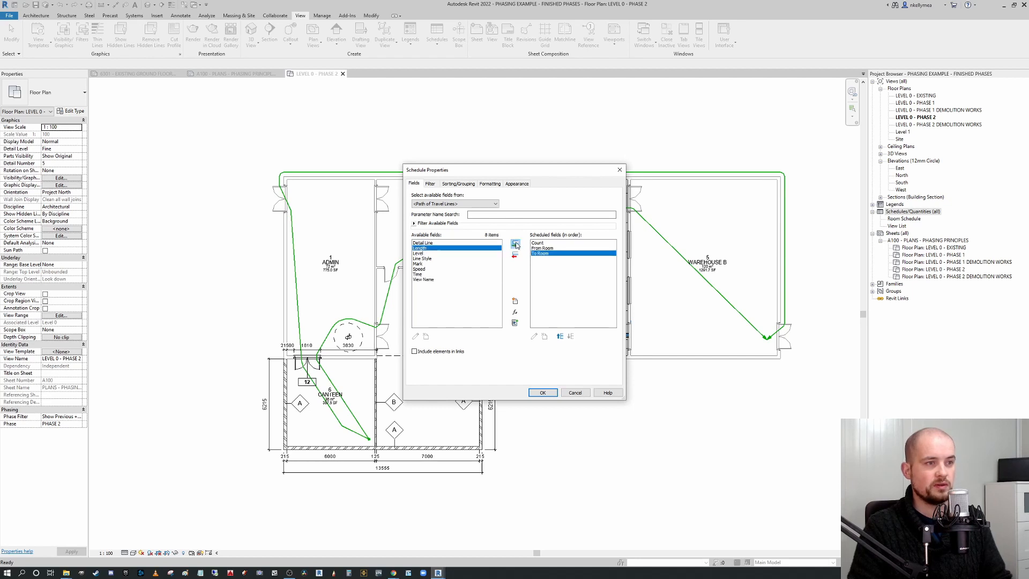
pyautogui.click(515, 245)
pyautogui.click(424, 264)
pyautogui.doubleClick(471, 263)
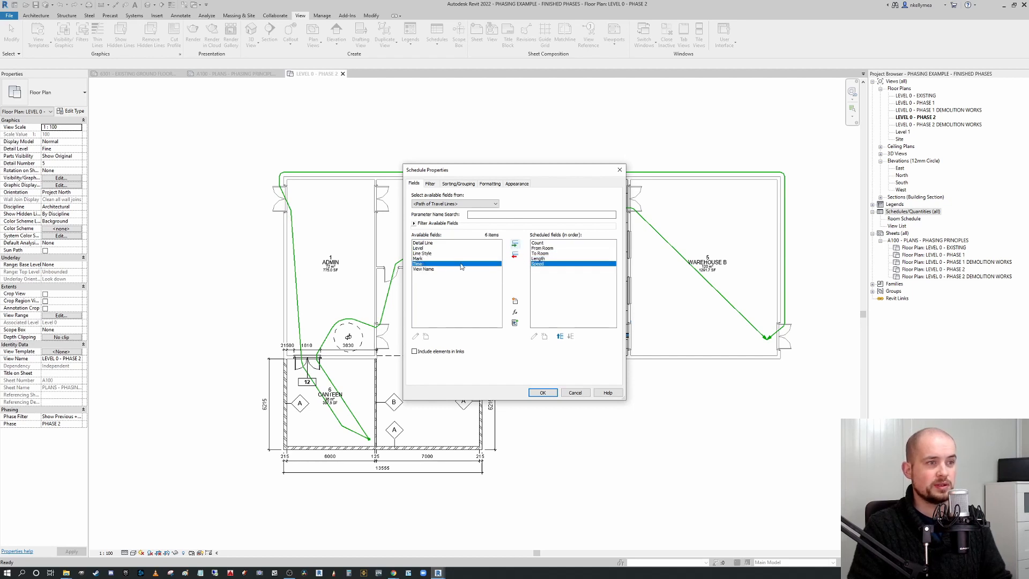
pyautogui.click(515, 244)
pyautogui.click(552, 392)
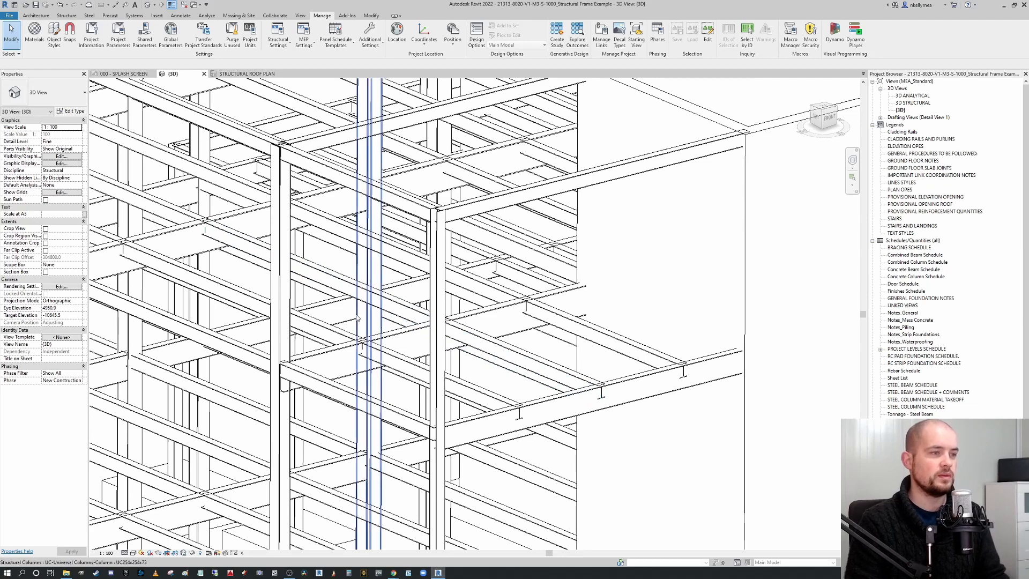
# Orbit and zoom around the structural frame 3D view to inspect a steel beam.
pyautogui.scroll(-5, 364, 319)
pyautogui.scroll(2, 353, 315)
pyautogui.scroll(-3, 354, 343)
pyautogui.click(89, 15)
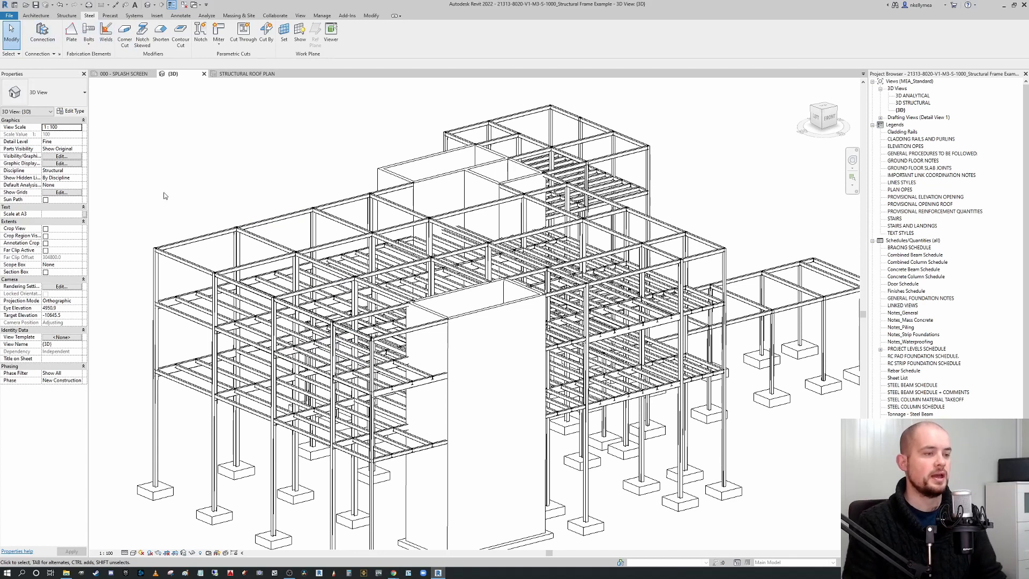
pyautogui.moveTo(354, 441); pyautogui.dragTo(384, 425, button='middle')
pyautogui.scroll(2, 385, 424)
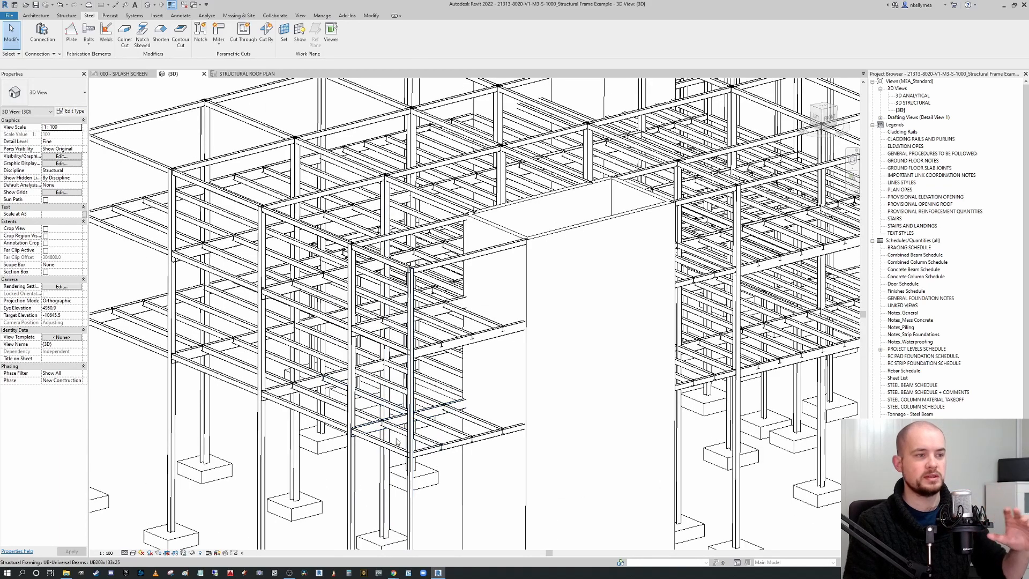
pyautogui.scroll(2, 393, 423)
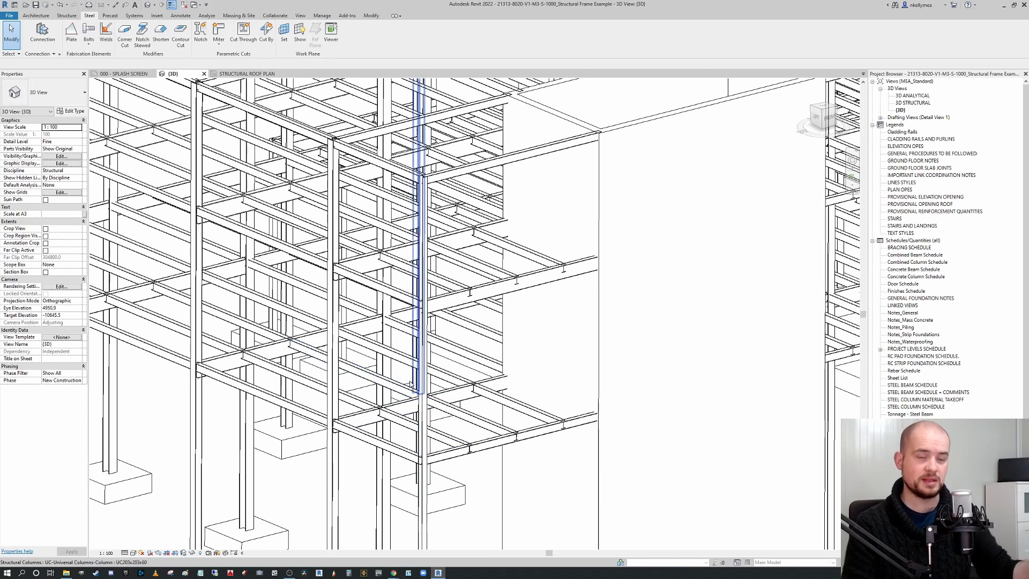
pyautogui.moveTo(427, 432); pyautogui.dragTo(510, 384, button='middle')
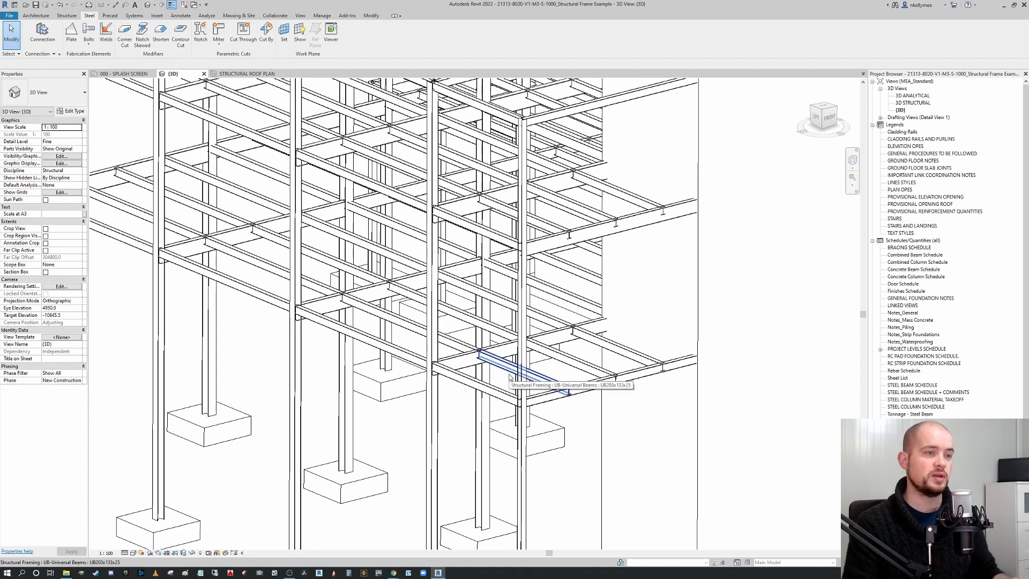
pyautogui.scroll(-2, 509, 376)
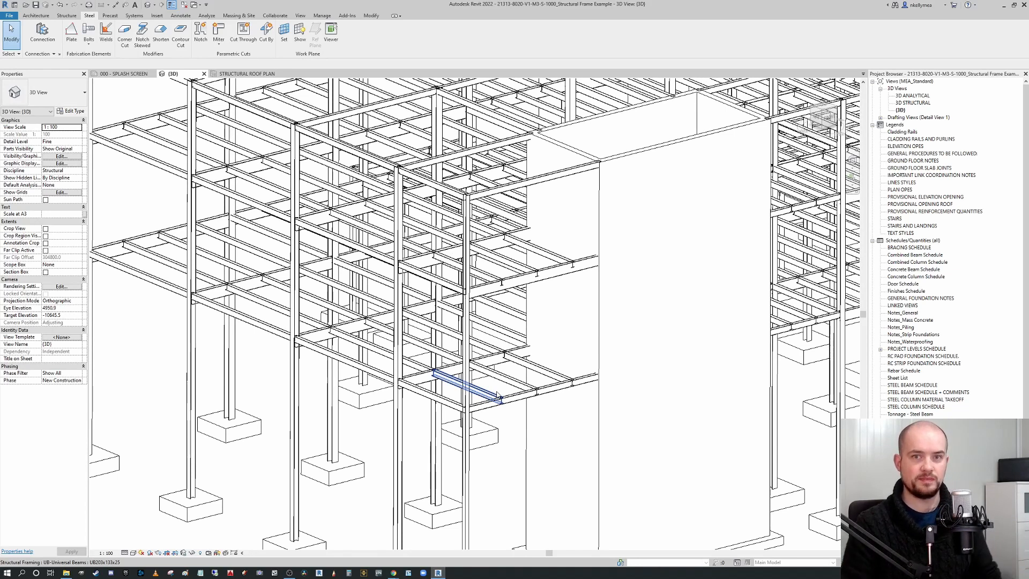
pyautogui.scroll(-3, 498, 397)
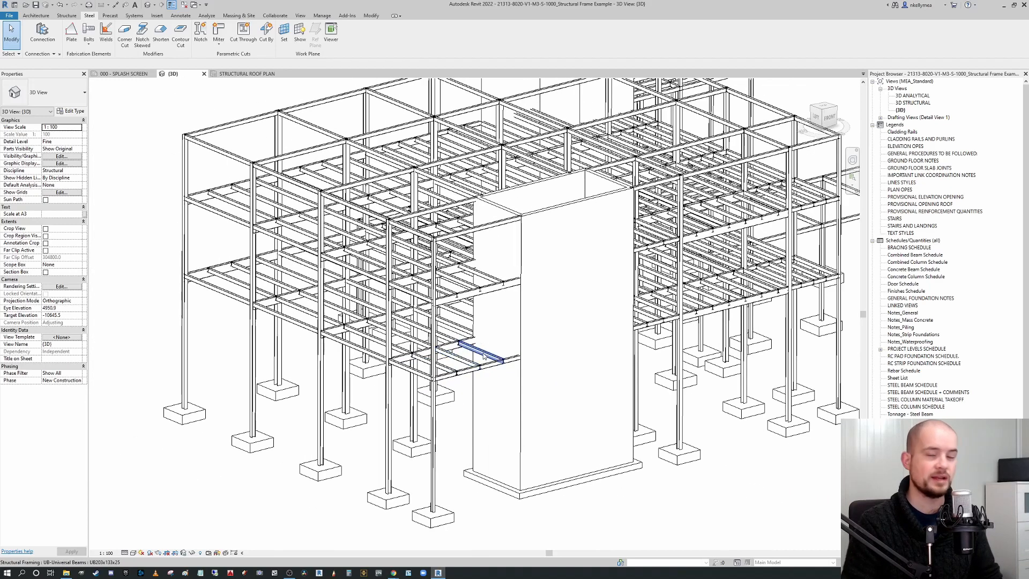
pyautogui.moveTo(471, 347)
pyautogui.keyDown('shift'); pyautogui.mouseDown(button='middle')
pyautogui.moveTo(529, 380)
pyautogui.moveTo(471, 419)
pyautogui.moveTo(437, 426)
pyautogui.moveTo(445, 371)
pyautogui.moveTo(474, 347)
pyautogui.mouseUp(button='middle'); pyautogui.keyUp('shift')
pyautogui.scroll(-1, 508, 381)
pyautogui.scroll(5, 473, 347)
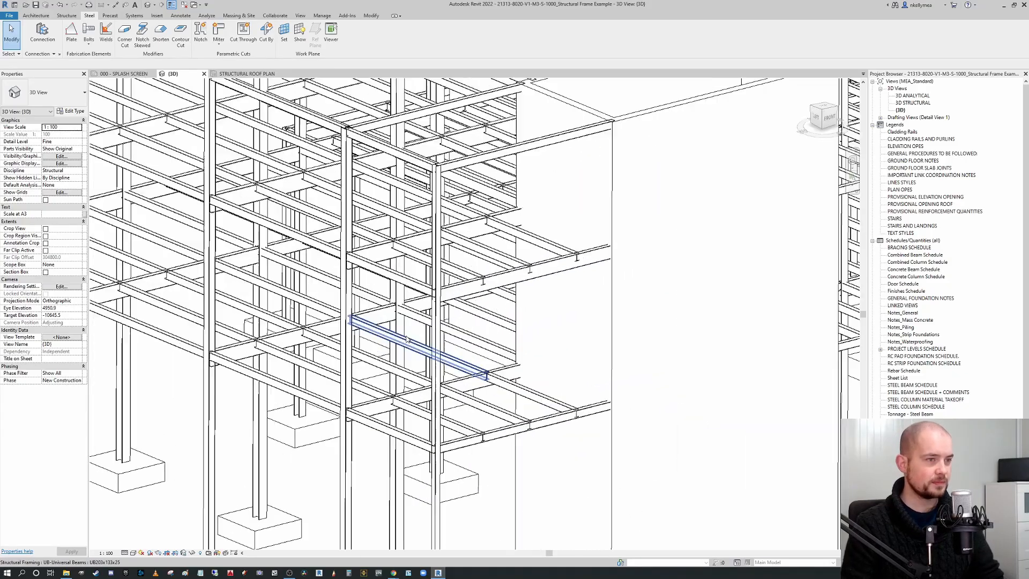
pyautogui.scroll(5, 499, 378)
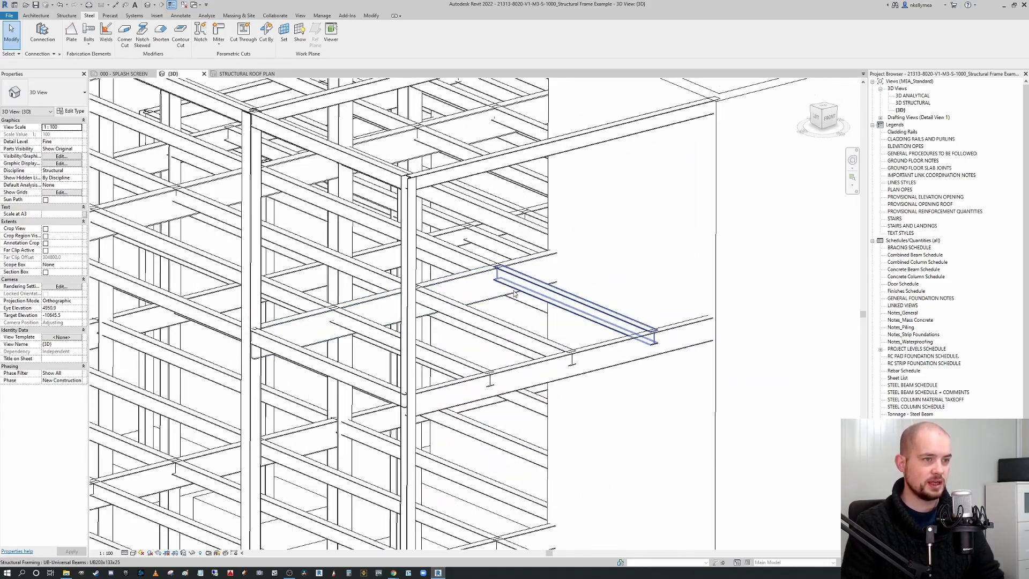
pyautogui.scroll(2, 476, 369)
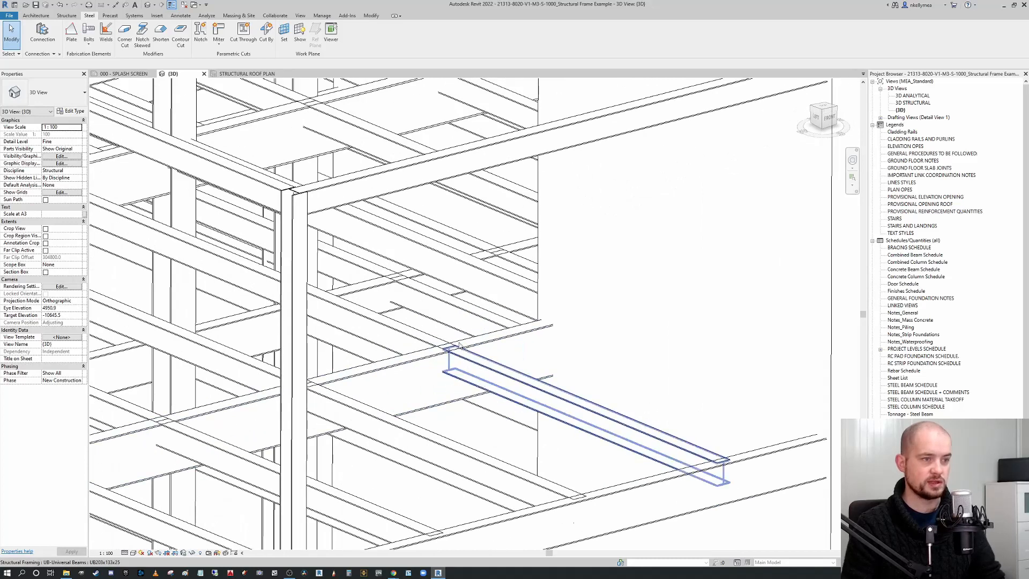
# Start the structural Connection tool on the steel beam, choosing the Generic Connection type.
pyautogui.moveTo(519, 341); pyautogui.dragTo(558, 314, button='middle')
pyautogui.scroll(1, 557, 316)
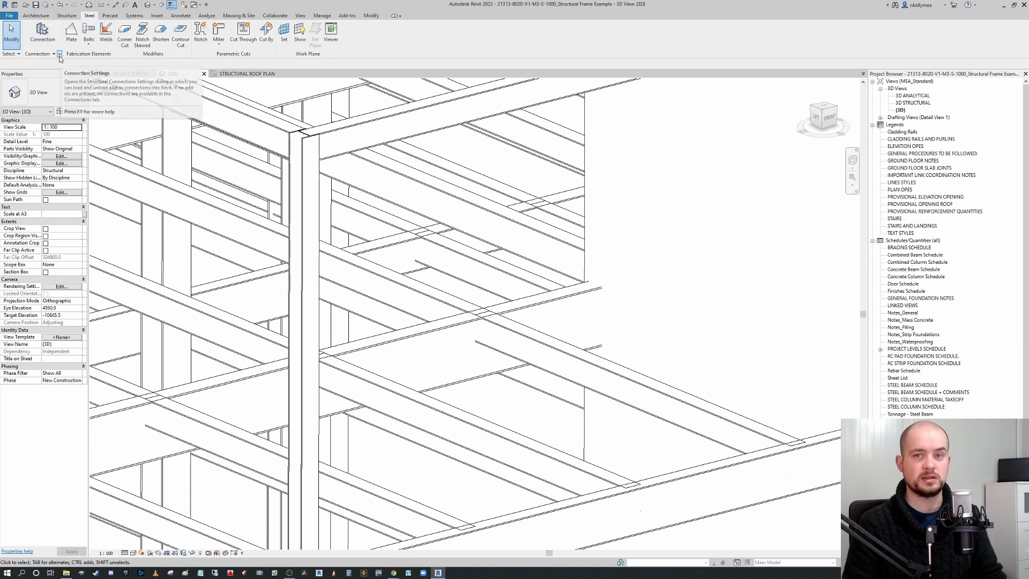
pyautogui.click(50, 33)
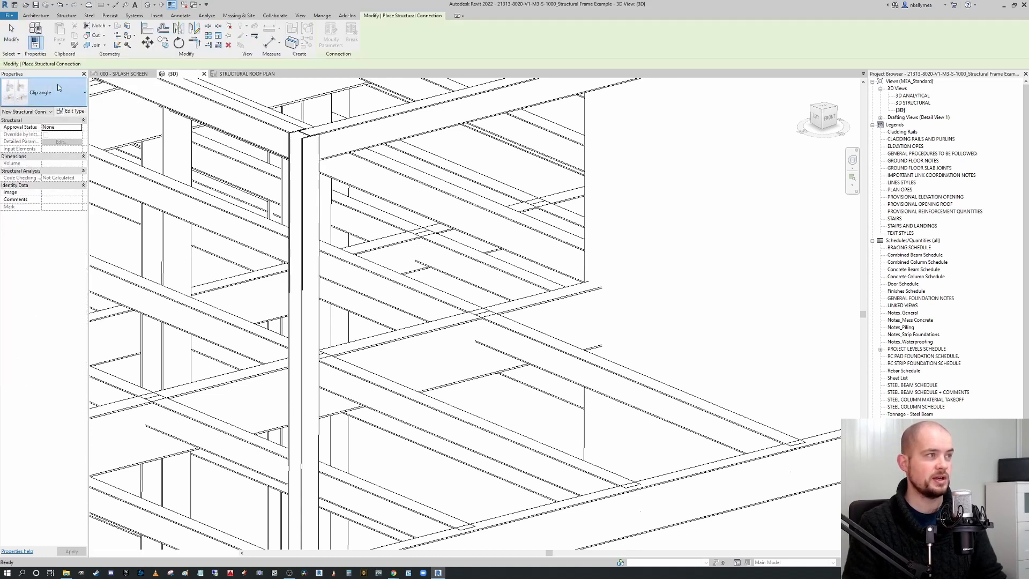
pyautogui.click(54, 92)
pyautogui.scroll(-1, 73, 154)
pyautogui.scroll(-1, 74, 155)
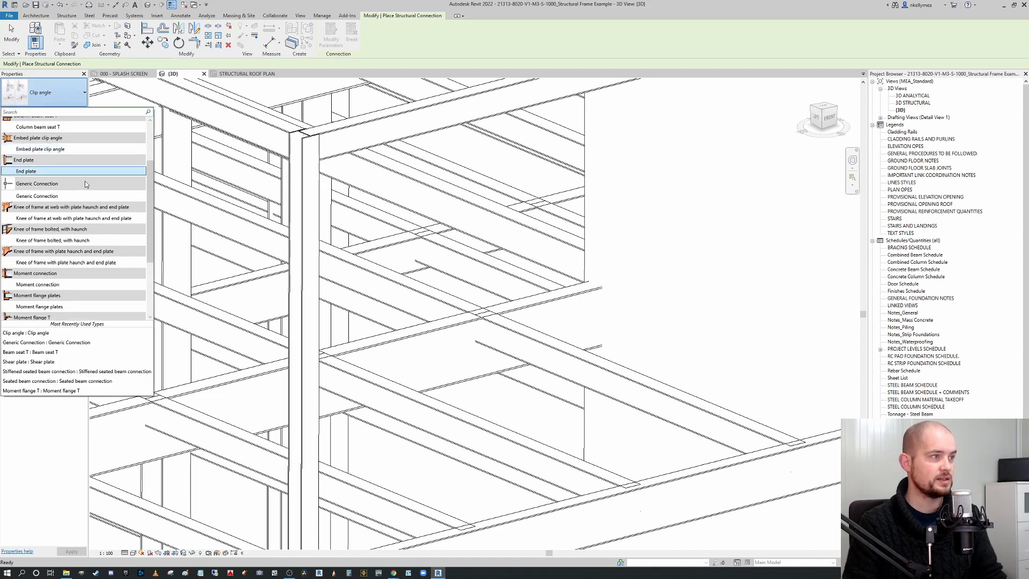
pyautogui.click(56, 196)
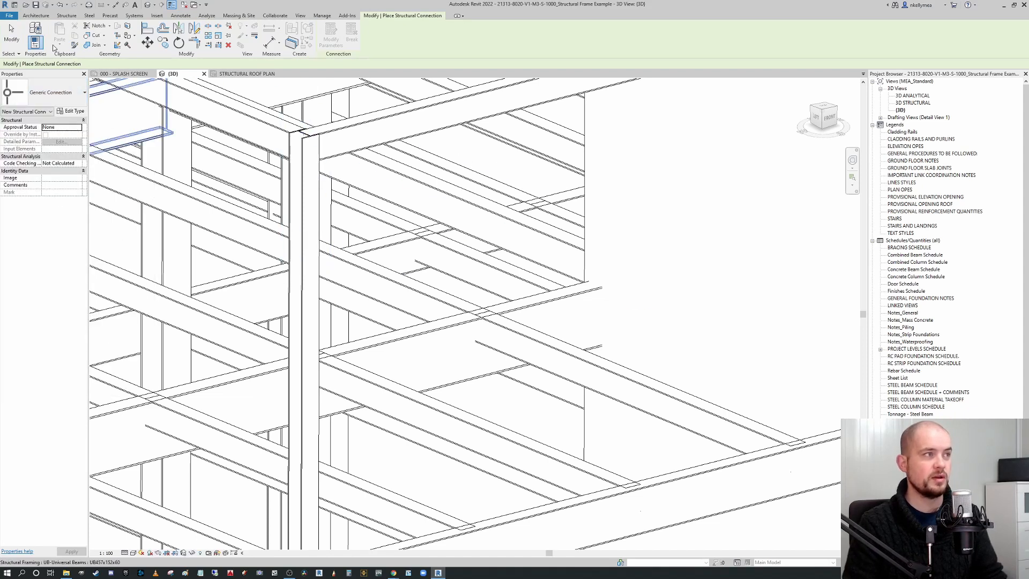
# Open the Structural Connection Settings to review available and loaded connections by group, then cancel.
pyautogui.click(89, 15)
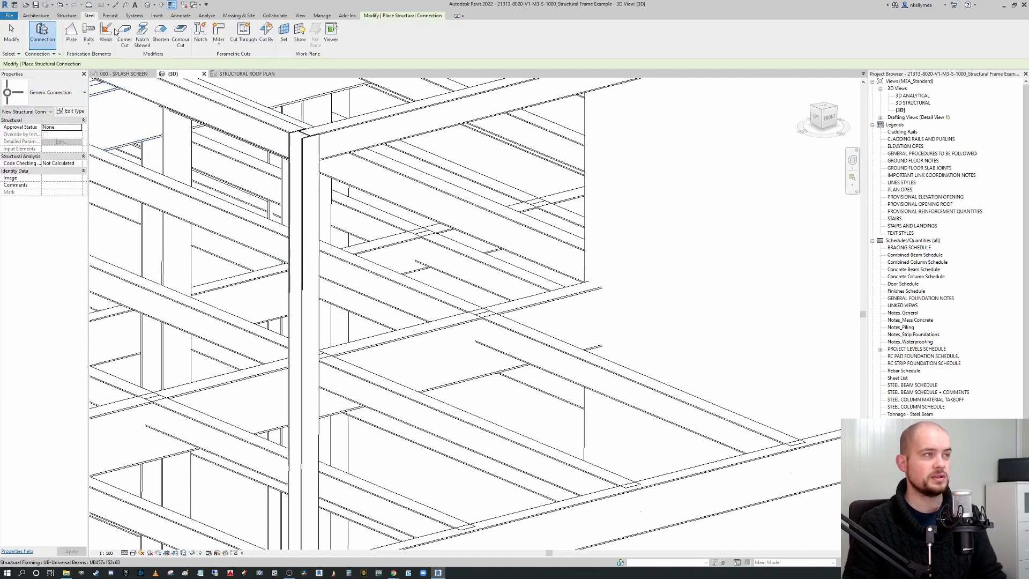
pyautogui.click(60, 54)
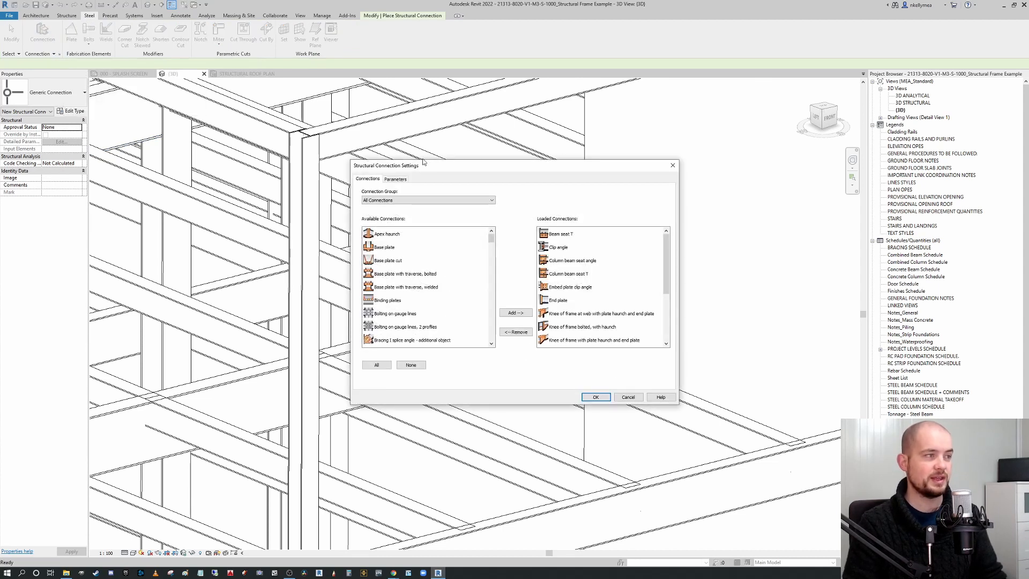
pyautogui.moveTo(491, 237); pyautogui.dragTo(491, 266)
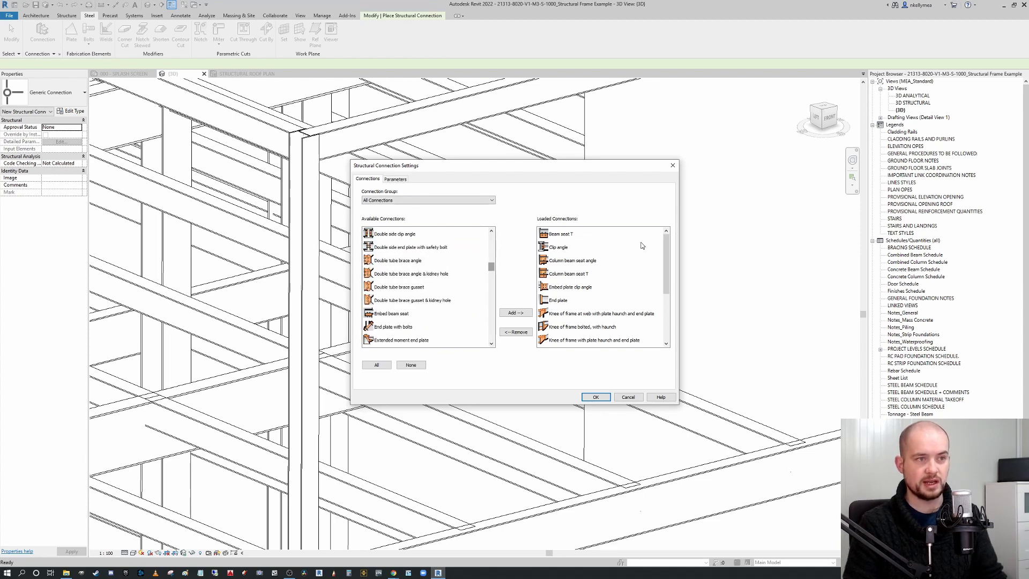
pyautogui.click(453, 200)
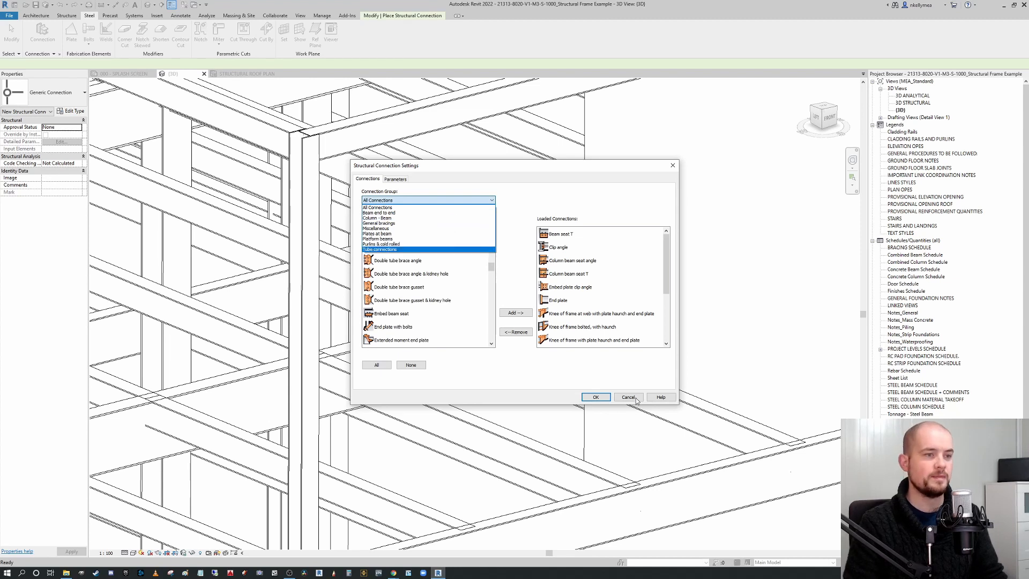
pyautogui.click(545, 369)
pyautogui.click(627, 398)
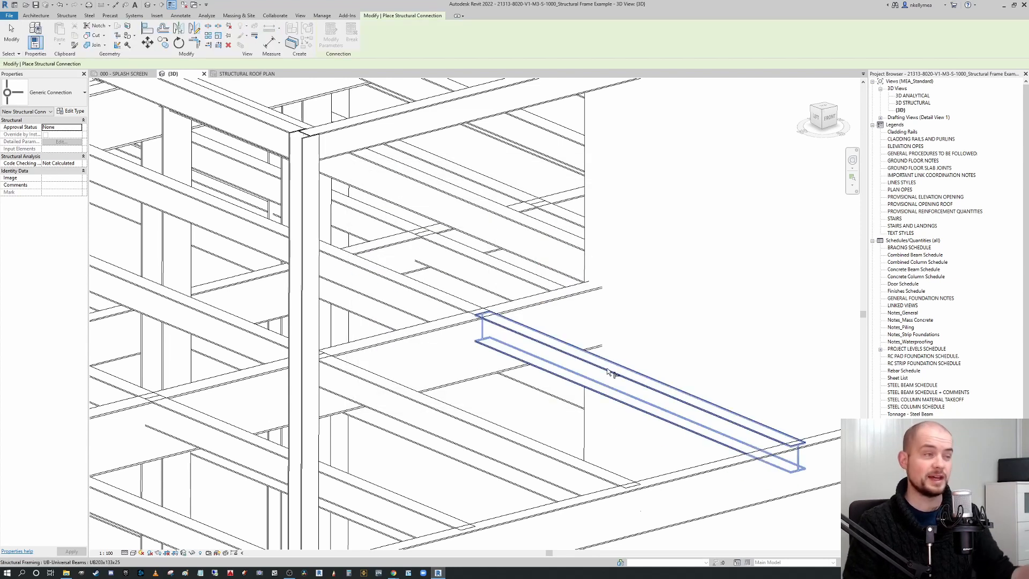
# Switch the connection type to Shear plate and place it between the selected beam and its supporting beam.
pyautogui.click(56, 92)
pyautogui.scroll(-2, 85, 261)
pyautogui.scroll(-2, 85, 262)
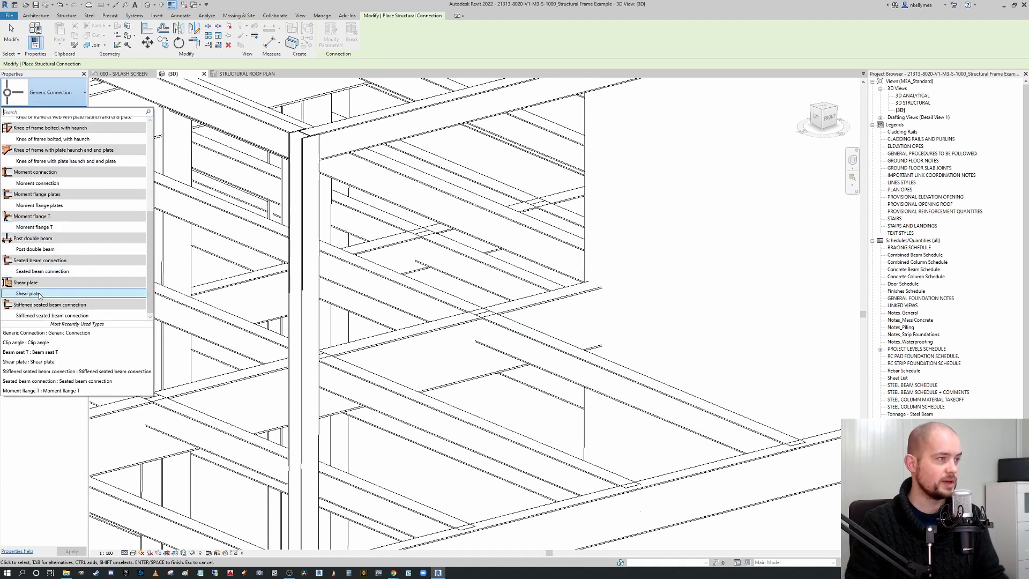
pyautogui.click(85, 294)
pyautogui.scroll(-1, 502, 268)
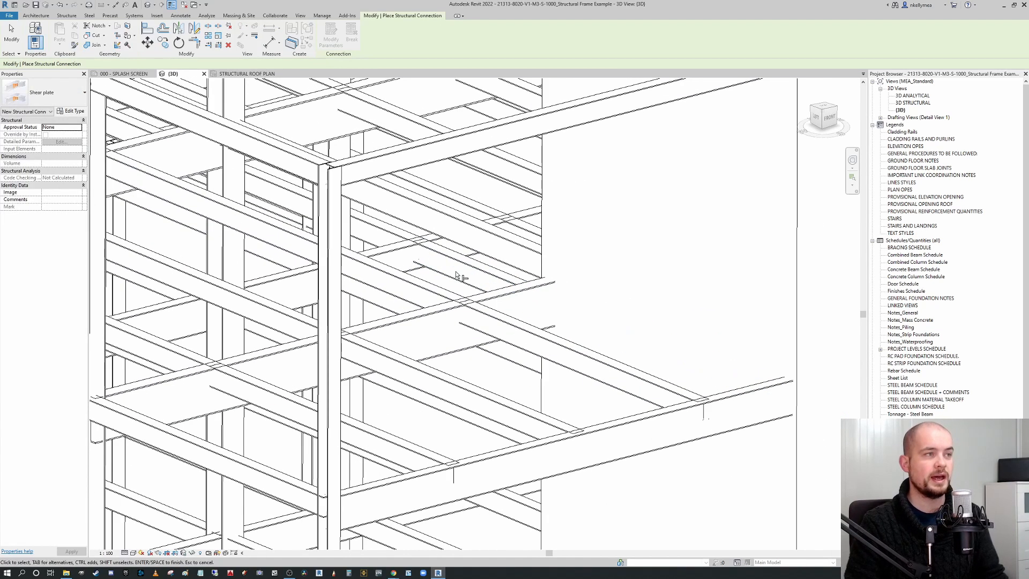
pyautogui.click(505, 320)
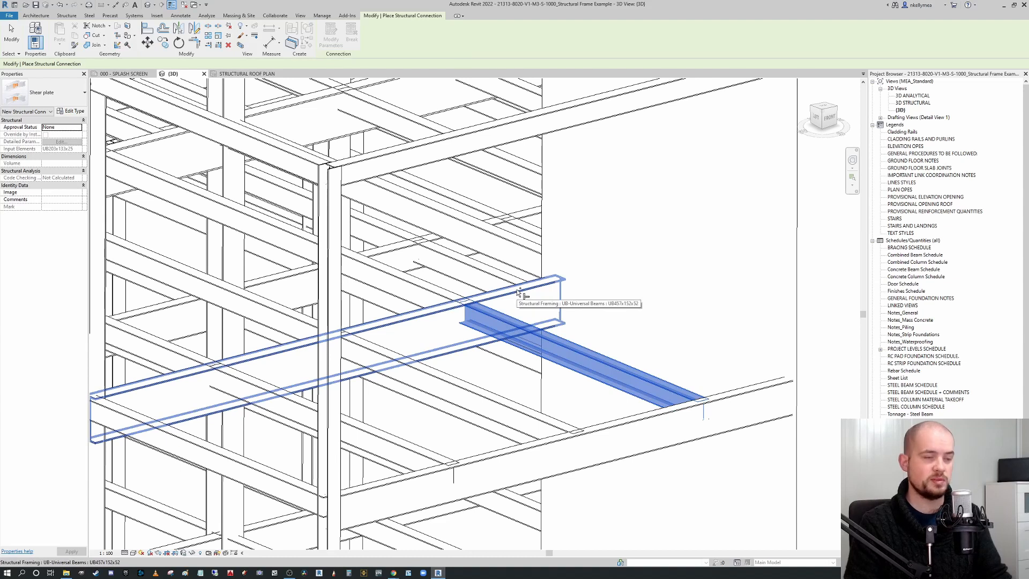
pyautogui.click(518, 290)
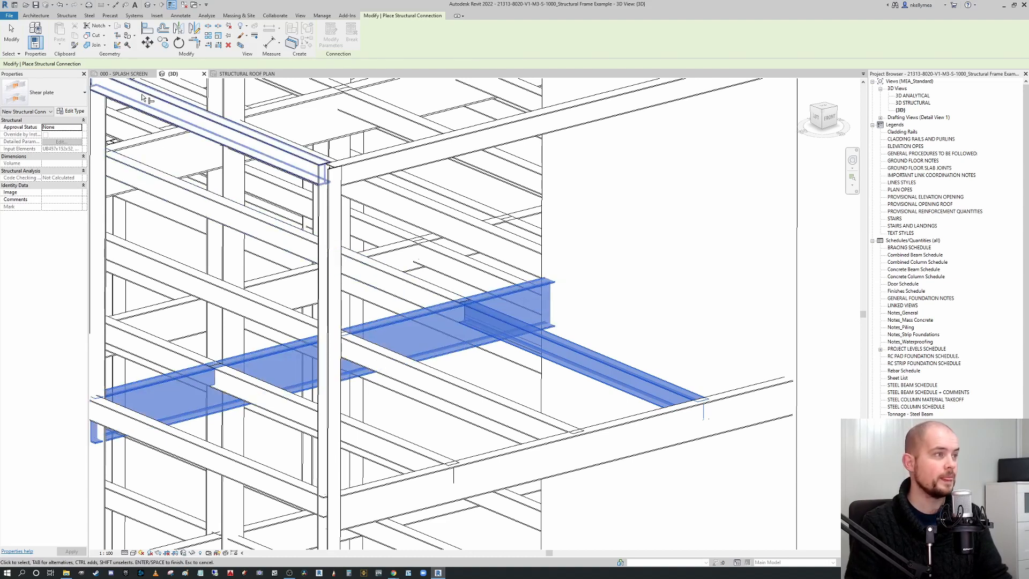
pyautogui.press('Return')
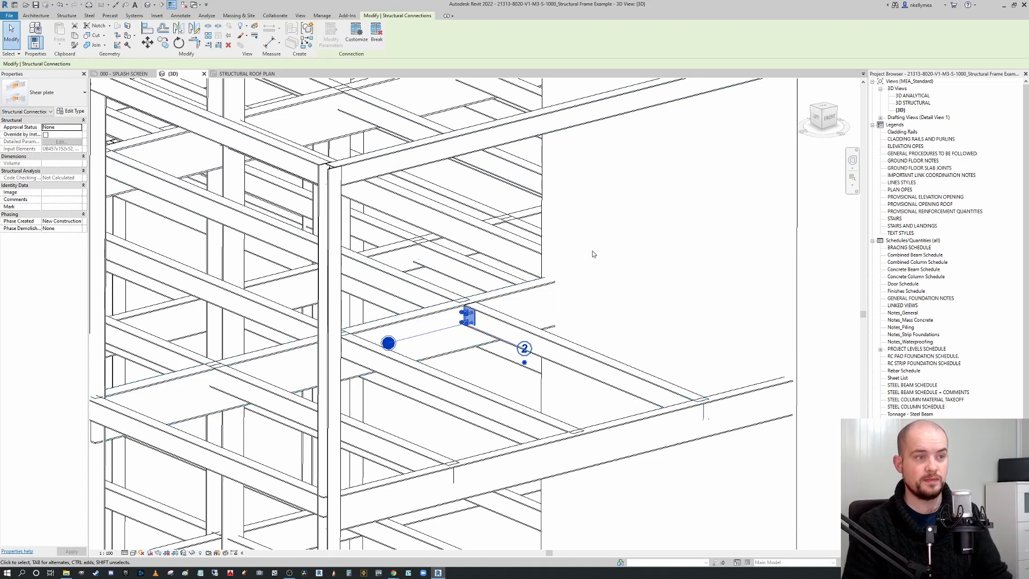
pyautogui.press('Escape')
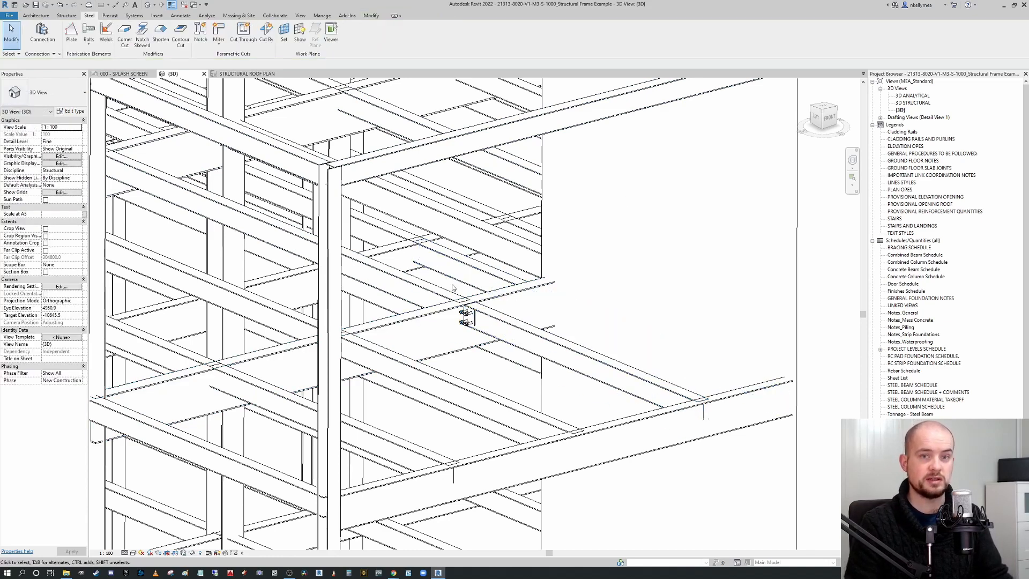
# Select the shear plate connection and add a new range of applicability named Shear Plate Connection Rules to its type.
pyautogui.scroll(3, 476, 321)
pyautogui.scroll(-3, 479, 325)
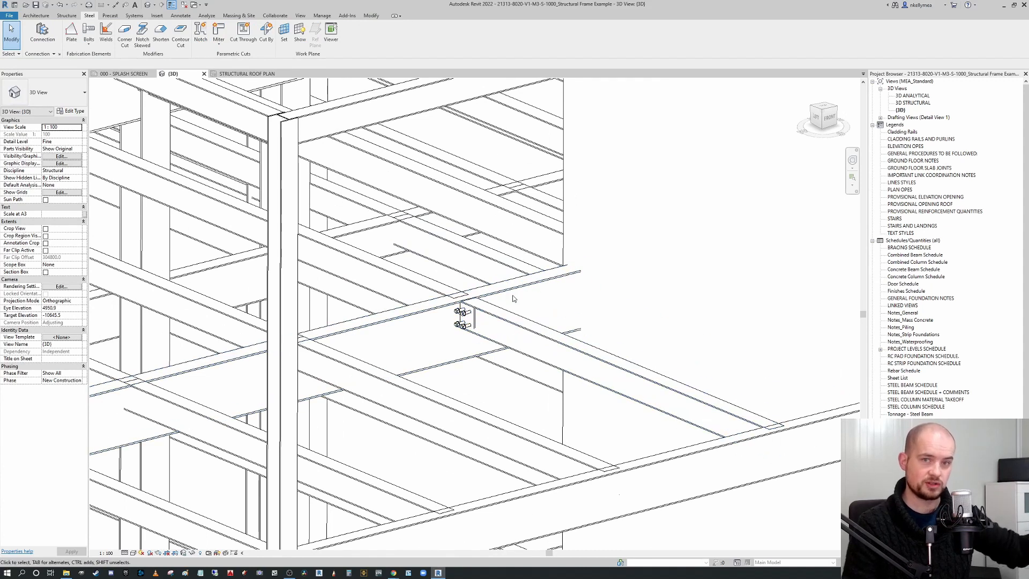
pyautogui.scroll(2, 522, 300)
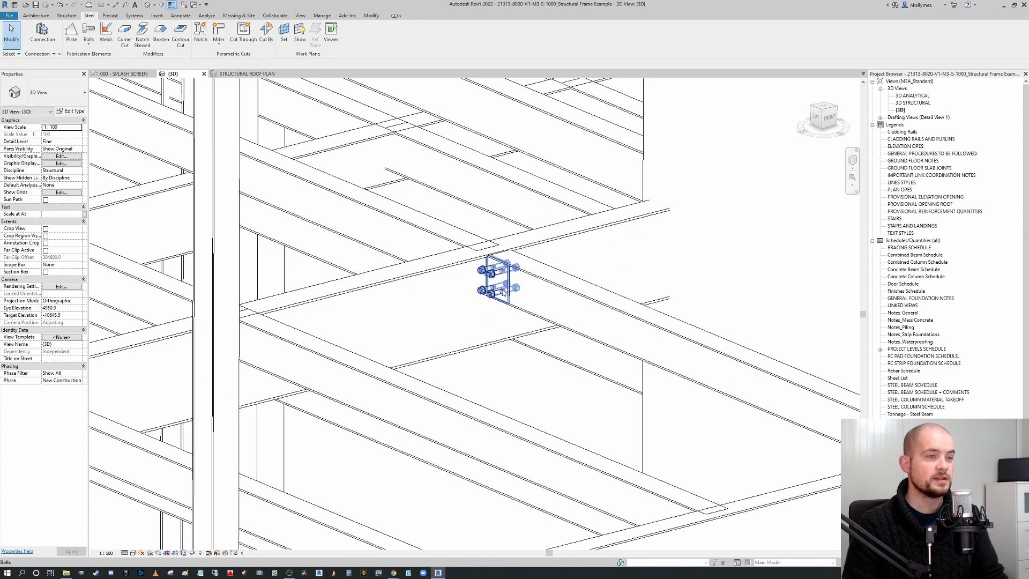
pyautogui.click(505, 294)
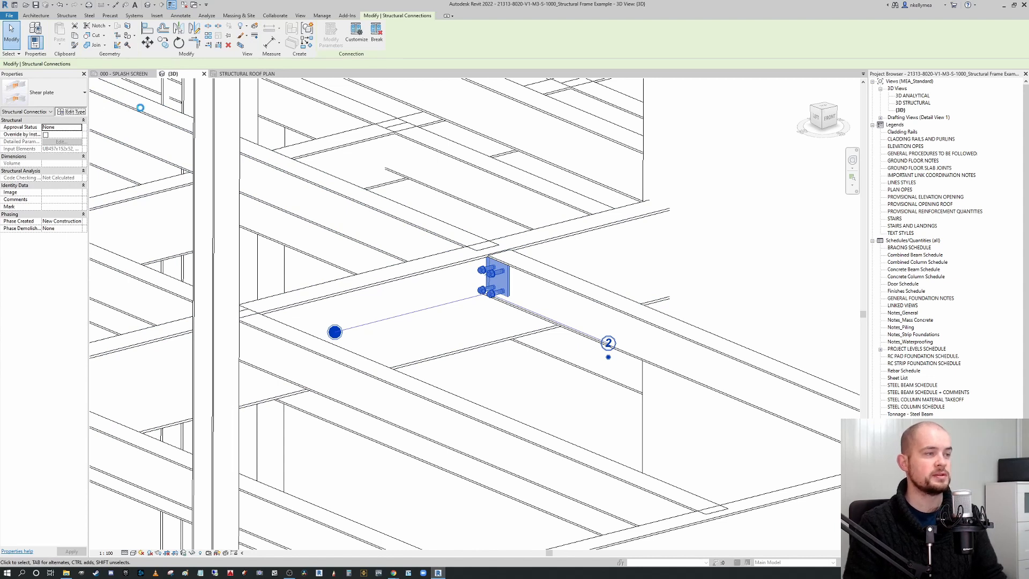
pyautogui.click(79, 112)
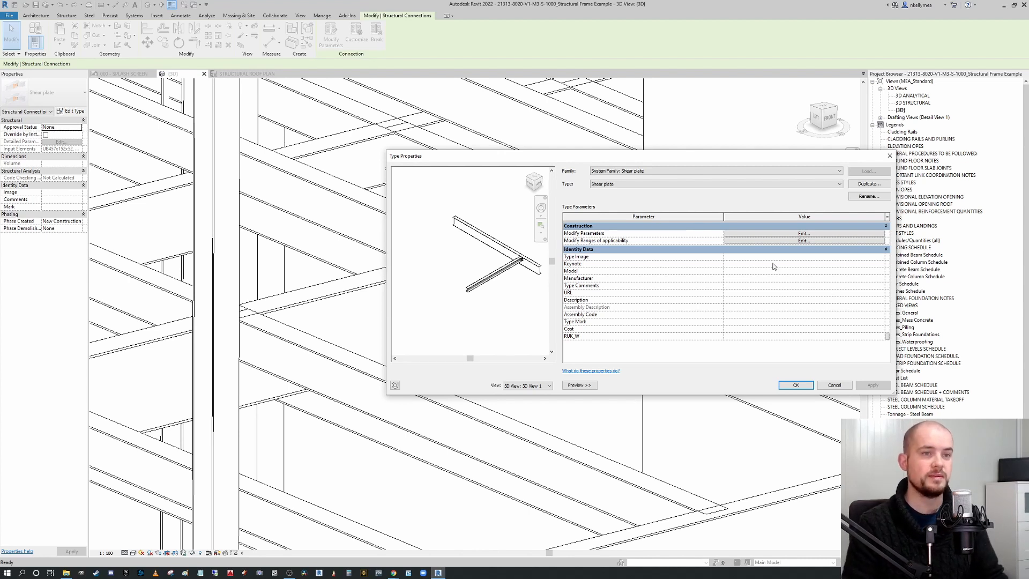
pyautogui.click(782, 241)
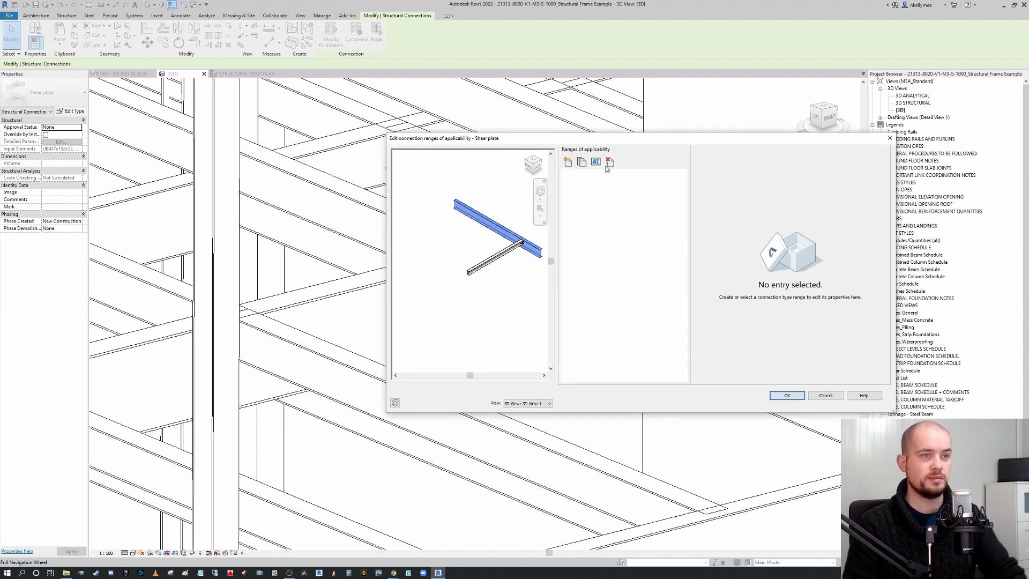
pyautogui.click(569, 162)
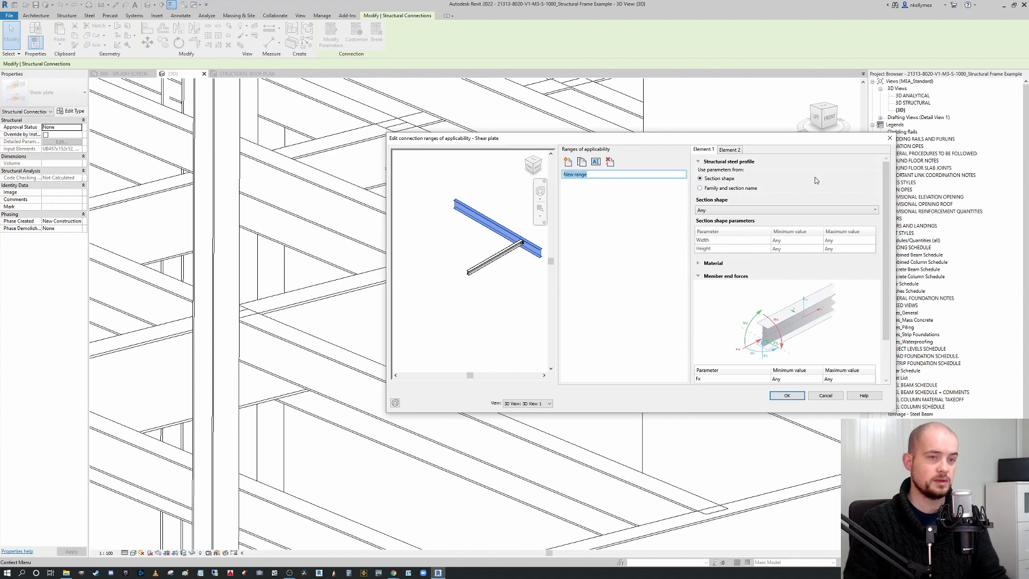
pyautogui.write('Shear')
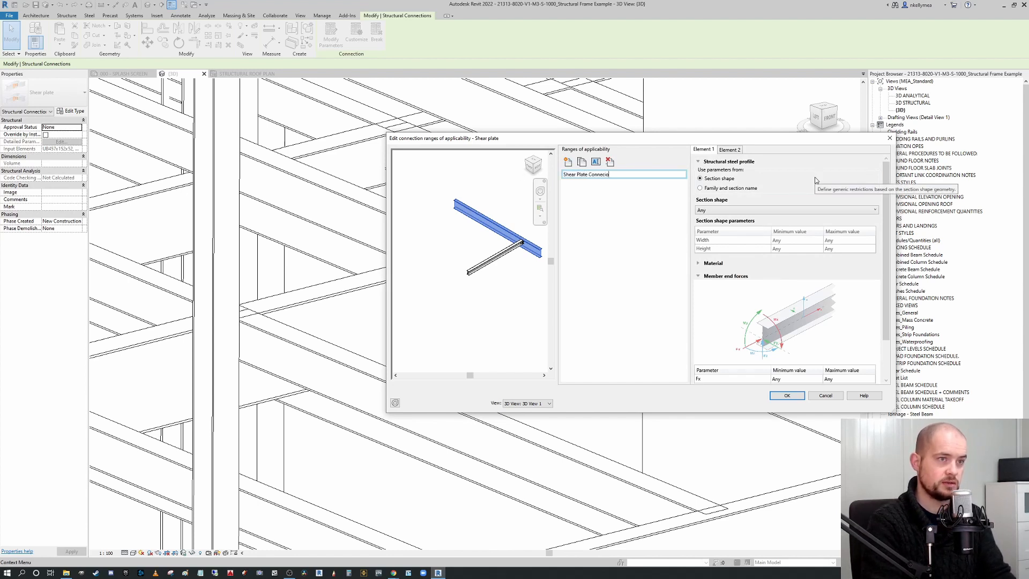
pyautogui.write(' Plate Connection Rules')
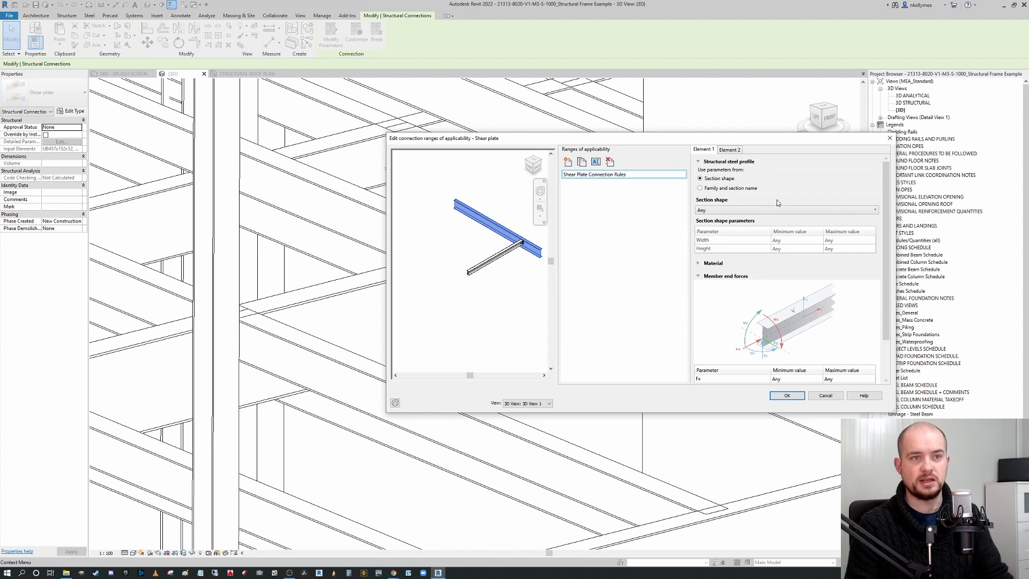
# Set Element 1 of the range to use family and section name, with the UB-Universal Beams family.
pyautogui.scroll(-2, 883, 227)
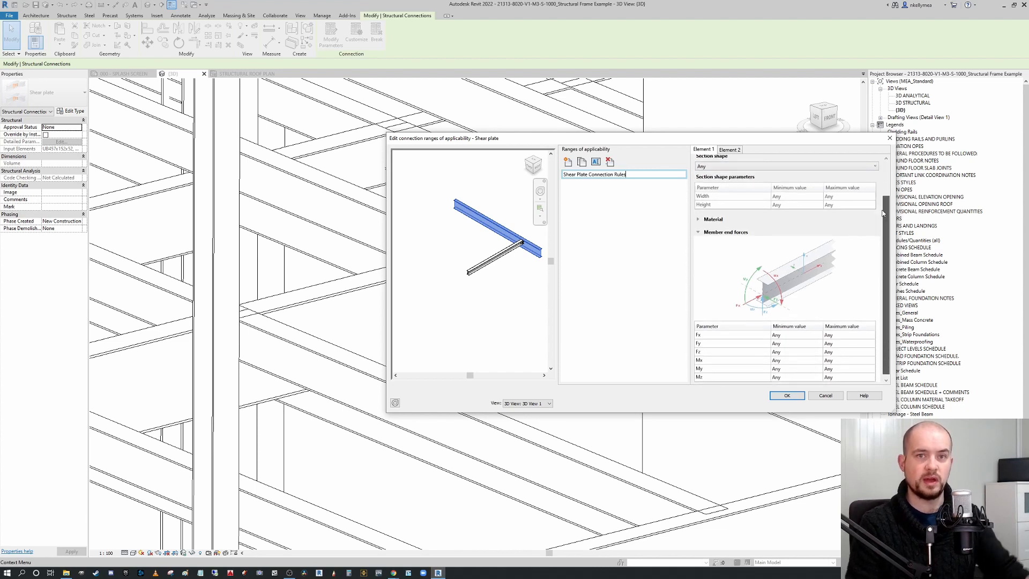
pyautogui.moveTo(882, 225); pyautogui.dragTo(879, 164)
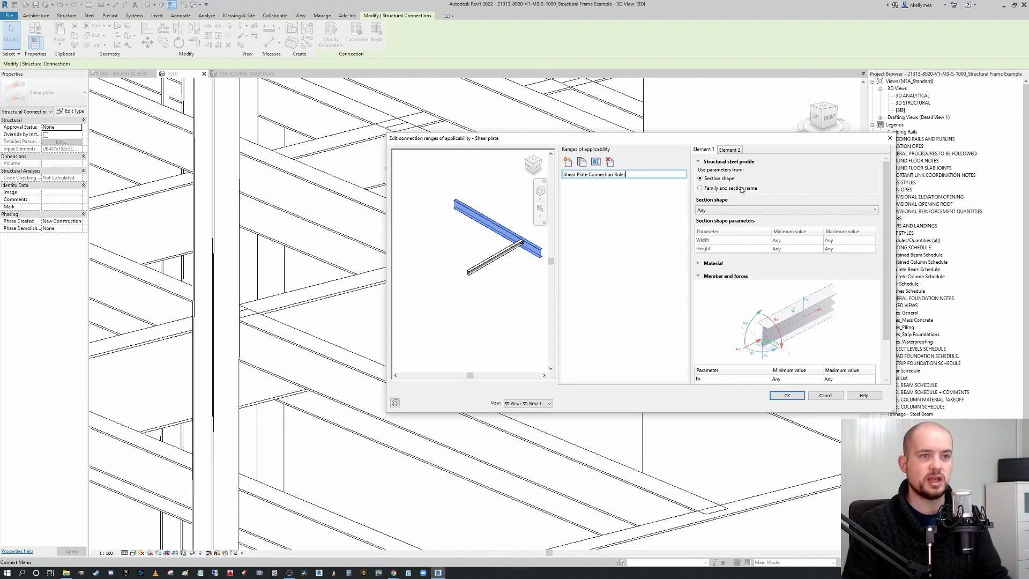
pyautogui.click(701, 188)
pyautogui.click(777, 211)
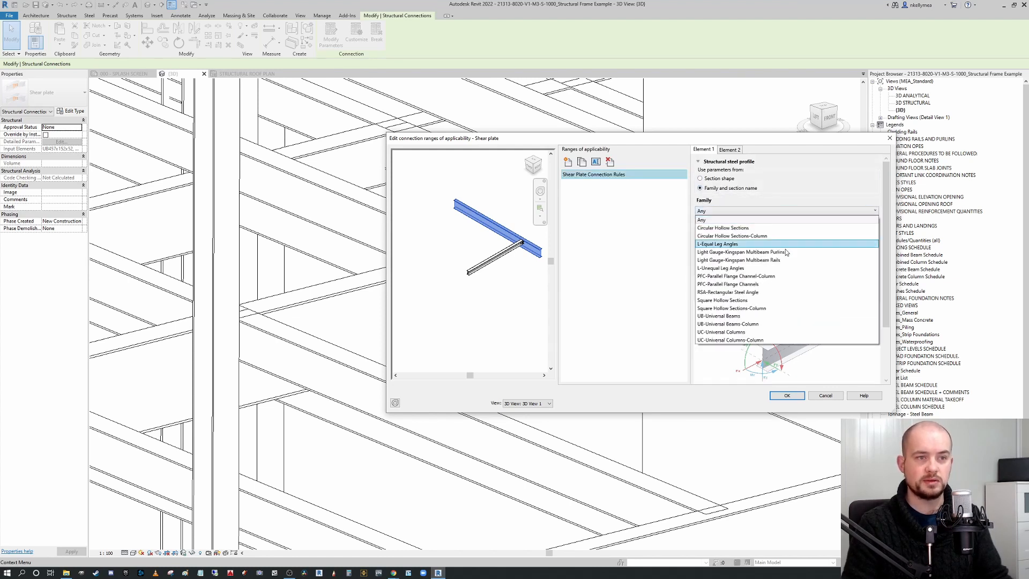
pyautogui.click(766, 312)
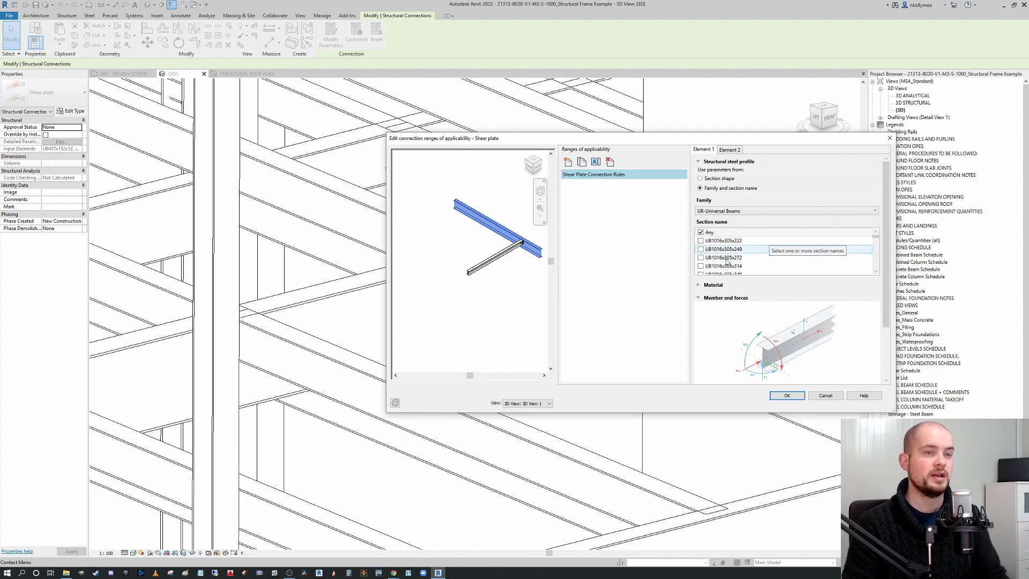
pyautogui.scroll(-1, 803, 249)
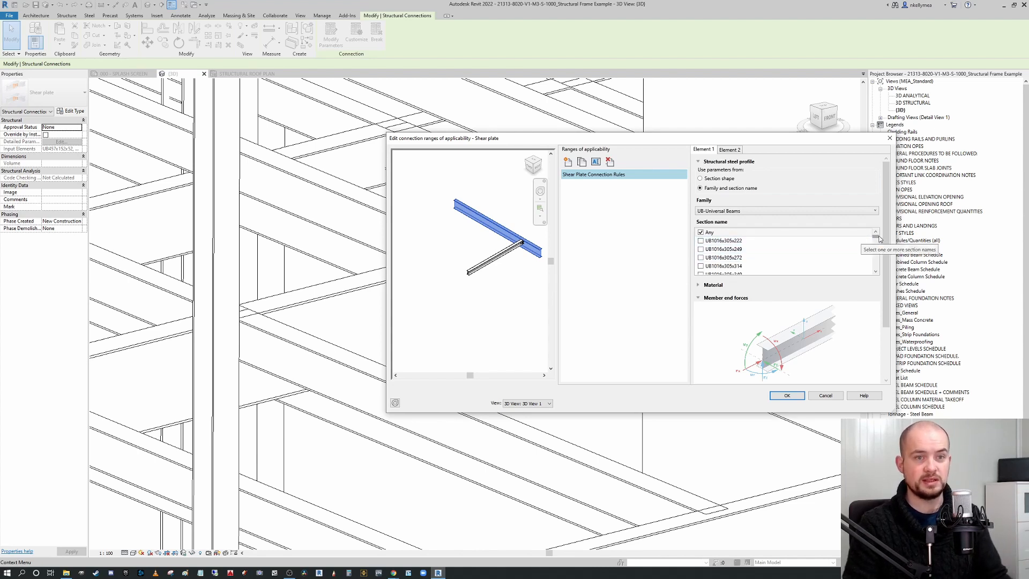
pyautogui.moveTo(878, 242); pyautogui.dragTo(879, 219)
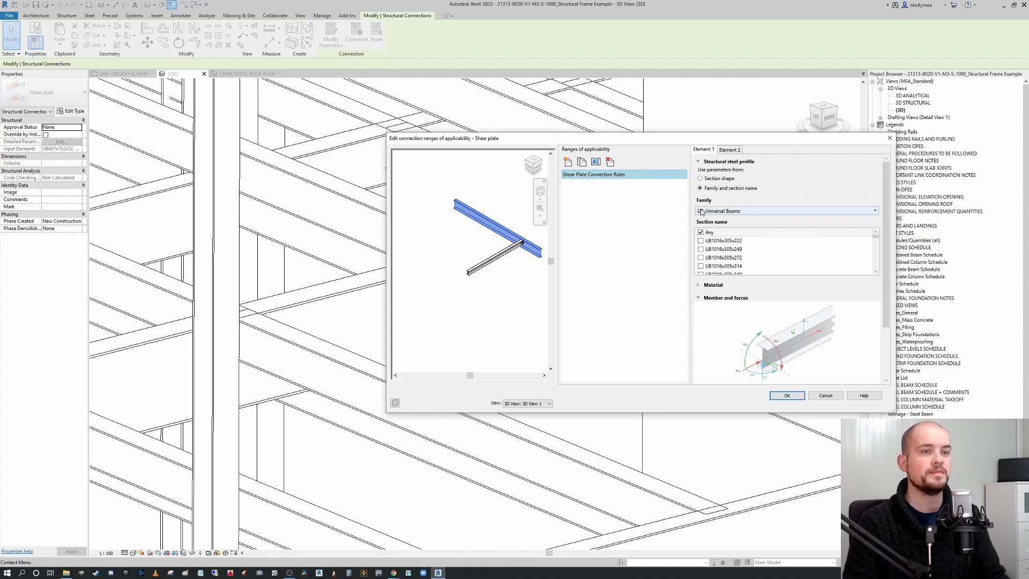
pyautogui.scroll(-3, 890, 261)
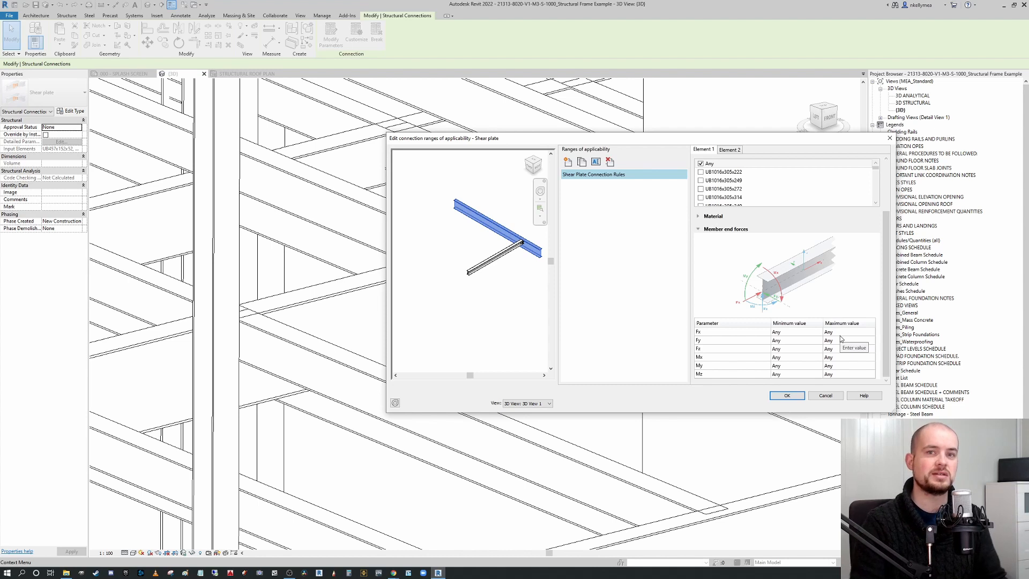
pyautogui.scroll(2, 825, 276)
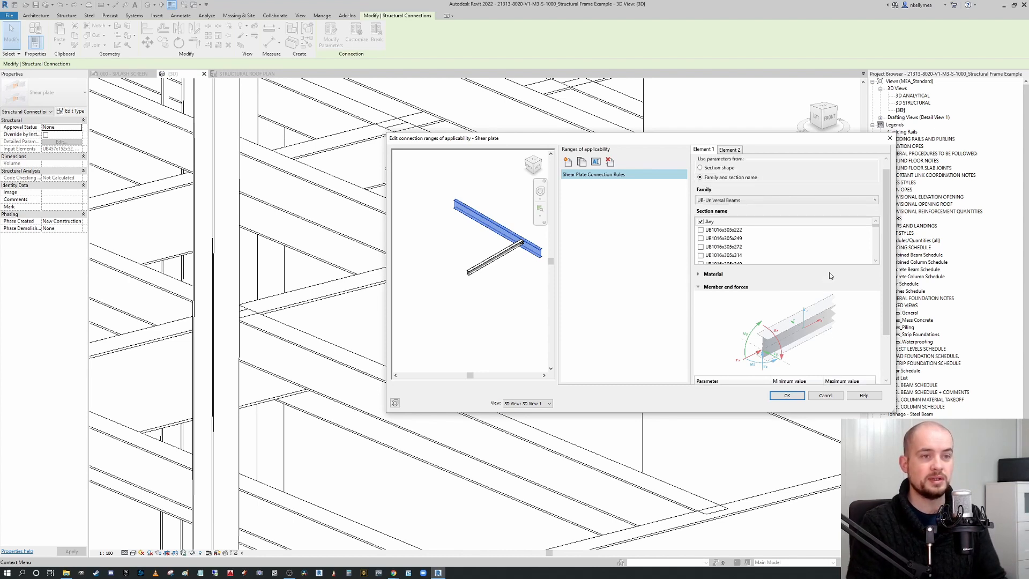
# Set Element 2 of the range to the UB-Universal Beams family.
pyautogui.click(730, 149)
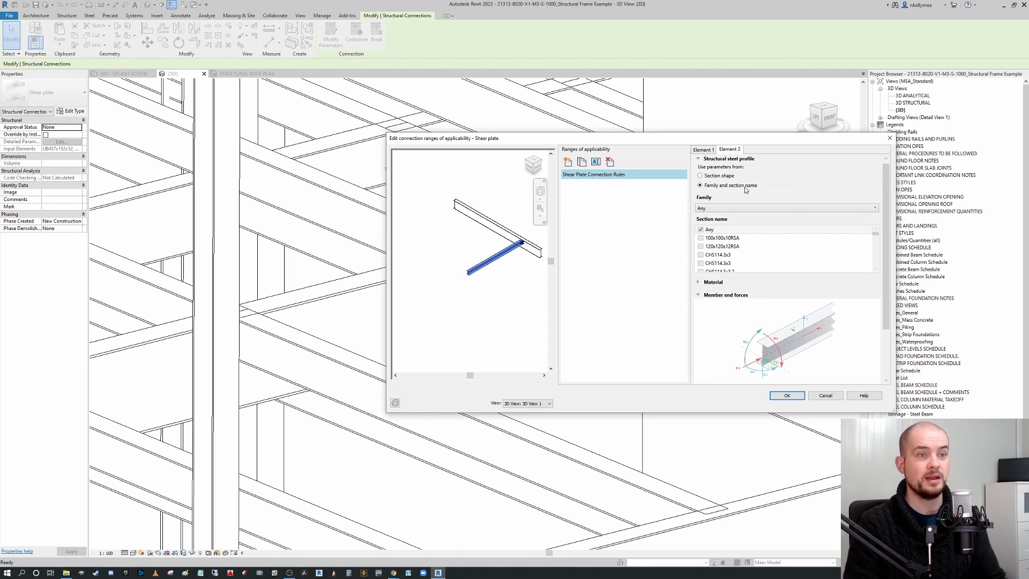
pyautogui.click(803, 207)
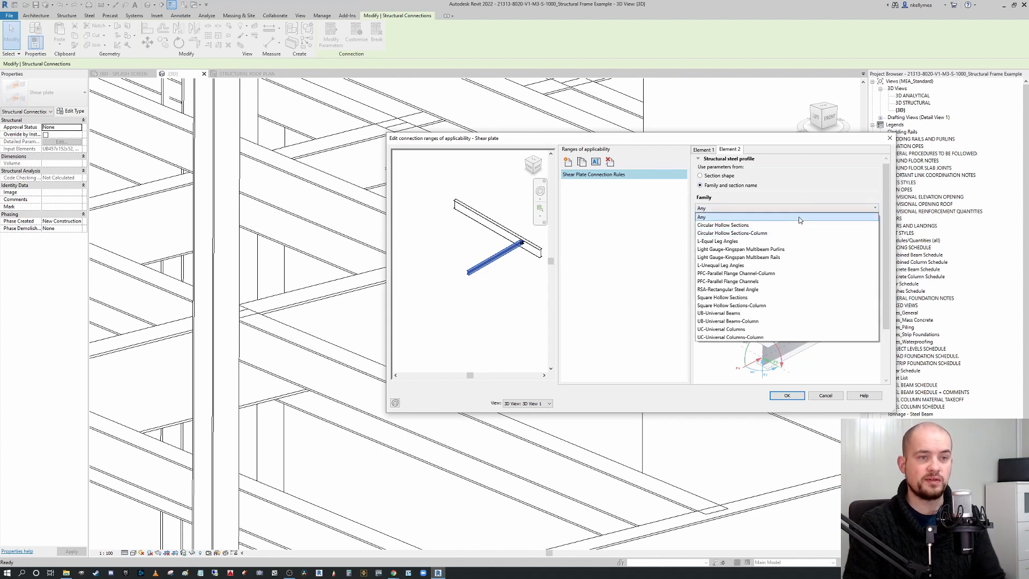
pyautogui.click(733, 314)
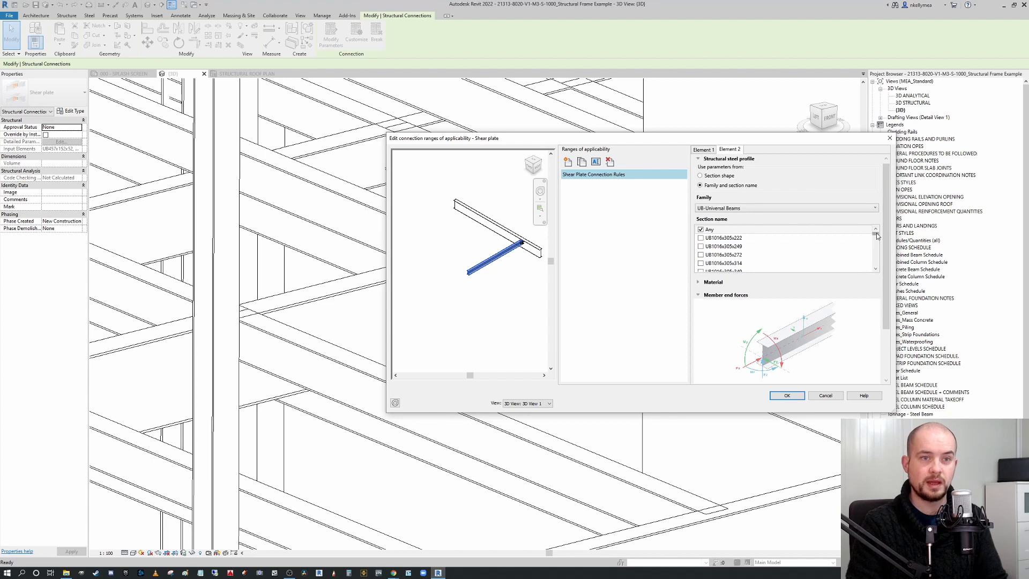
pyautogui.moveTo(876, 236); pyautogui.dragTo(876, 239)
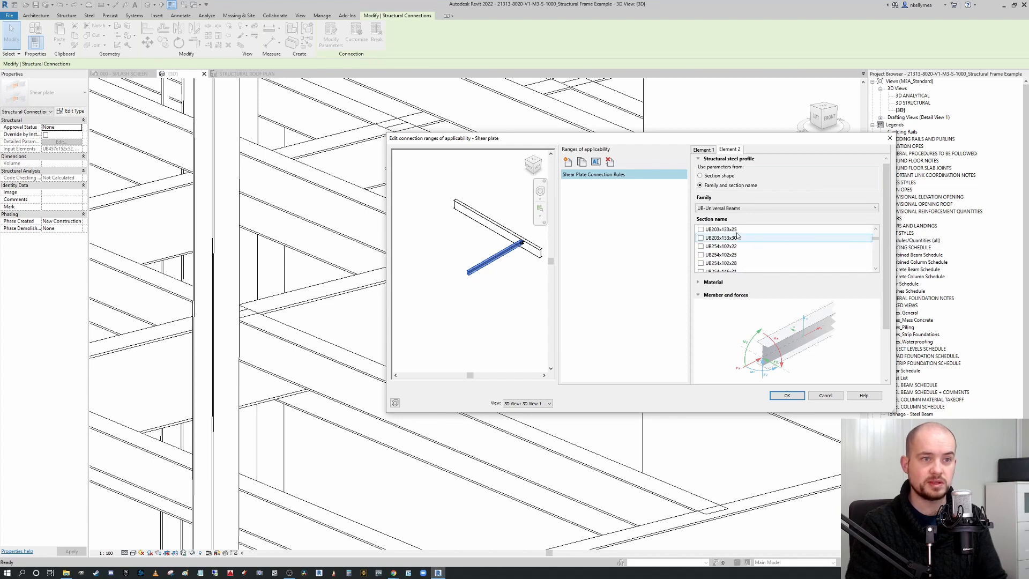
# Tick sections UB203x102x23, UB203x133x25 and UB203x133x30 for Element 2, then confirm the range and type properties.
pyautogui.scroll(2, 729, 231)
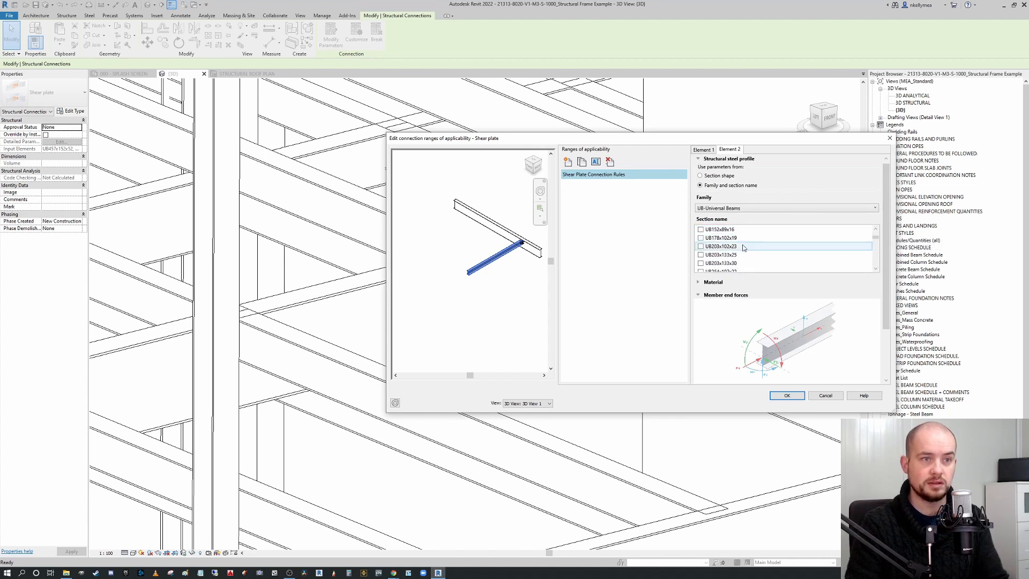
pyautogui.click(700, 246)
pyautogui.click(700, 254)
pyautogui.click(700, 263)
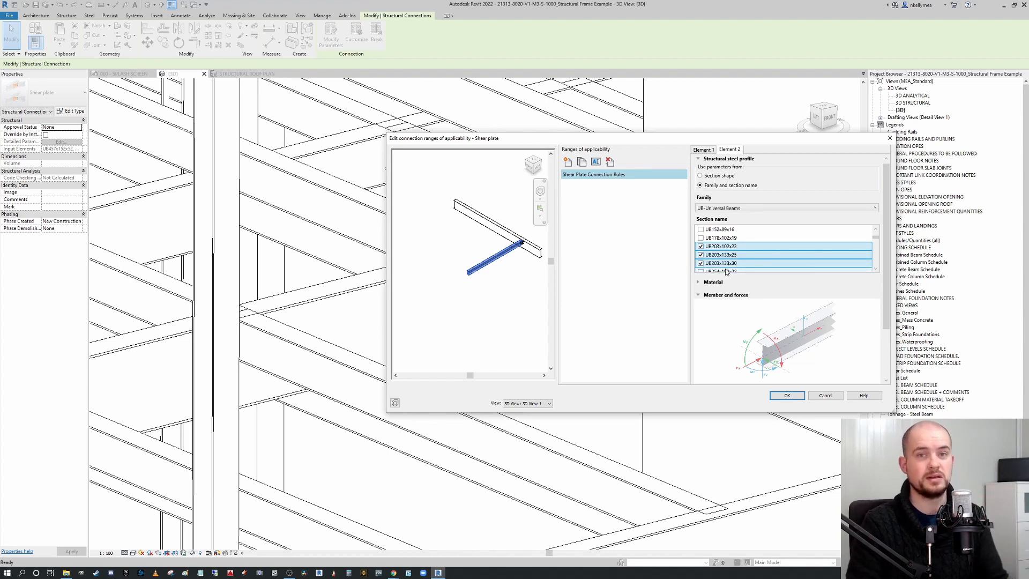
pyautogui.click(788, 396)
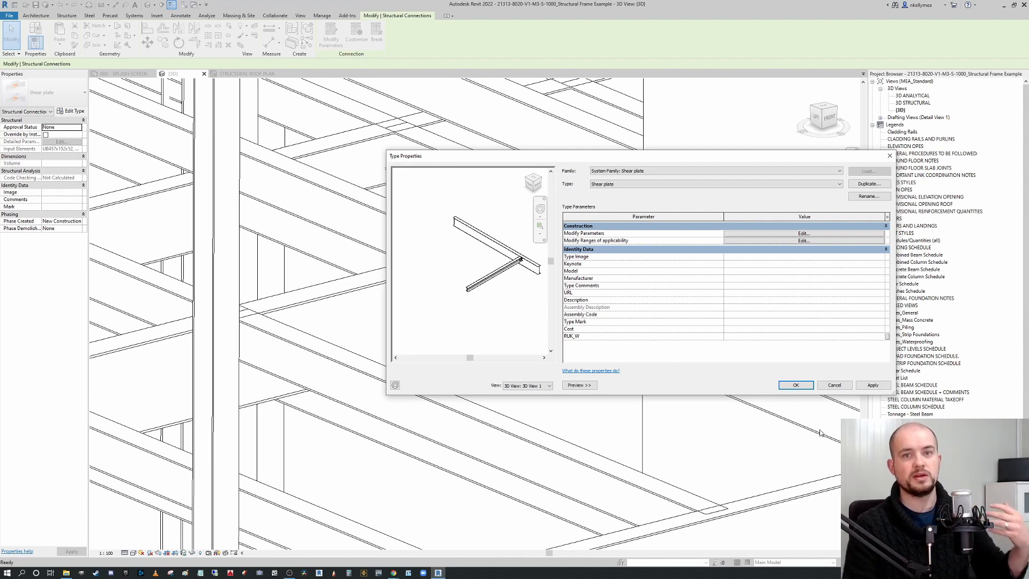
pyautogui.click(796, 385)
# Open the Dynamo Player and move its window over the view.
pyautogui.moveTo(743, 393); pyautogui.dragTo(692, 387, button='middle')
pyautogui.scroll(-2, 648, 386)
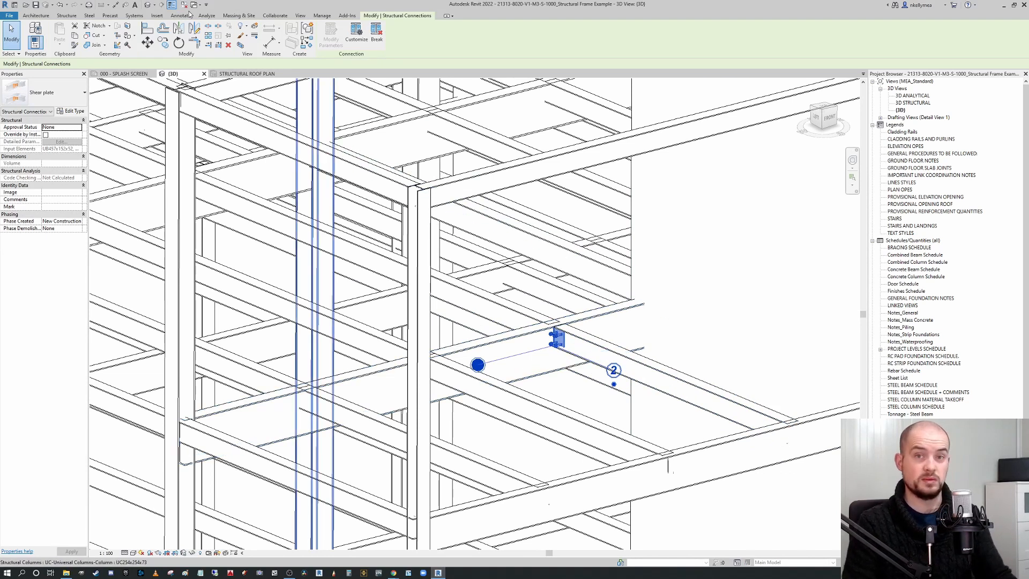
pyautogui.click(337, 18)
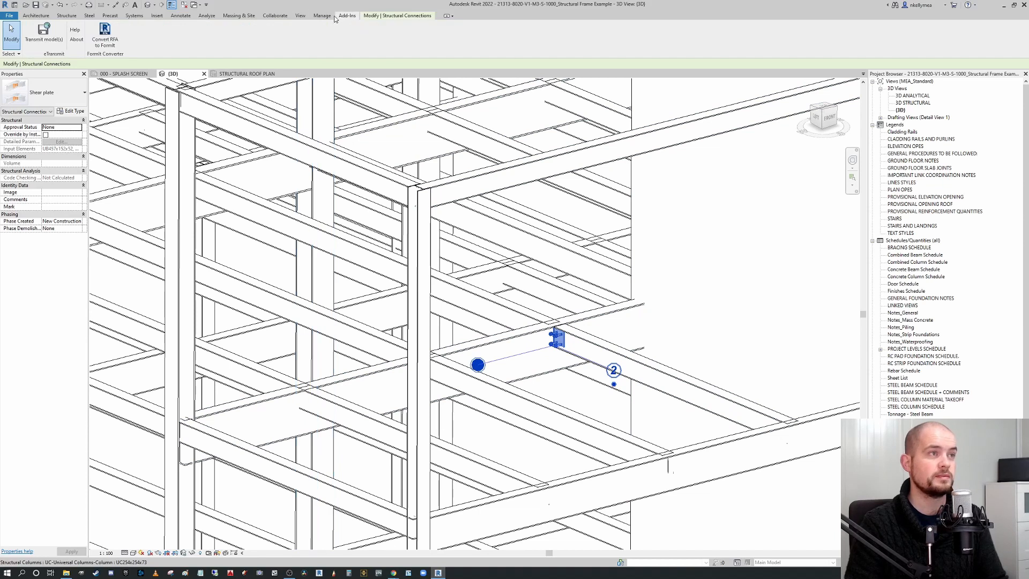
pyautogui.click(322, 15)
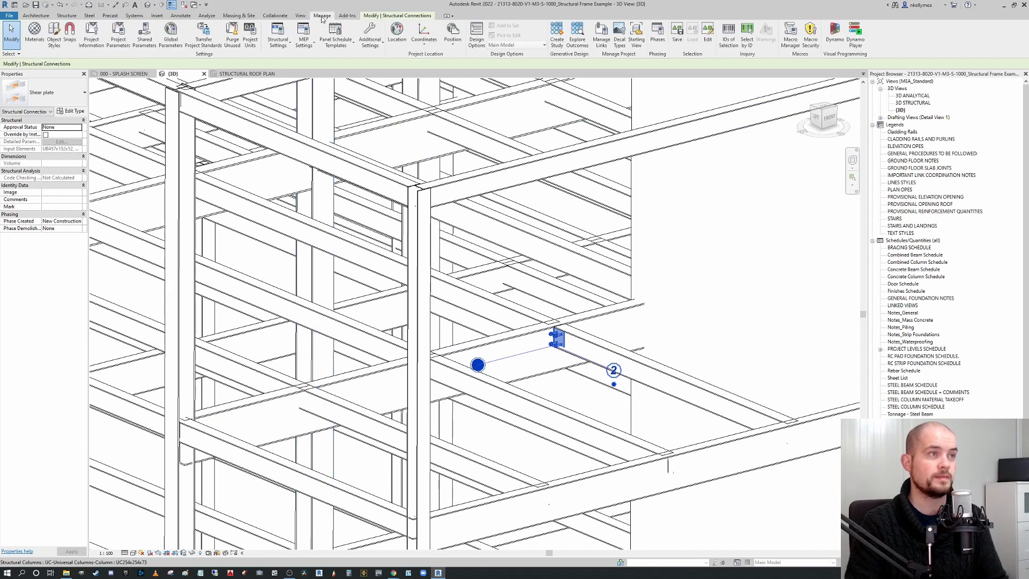
pyautogui.click(858, 40)
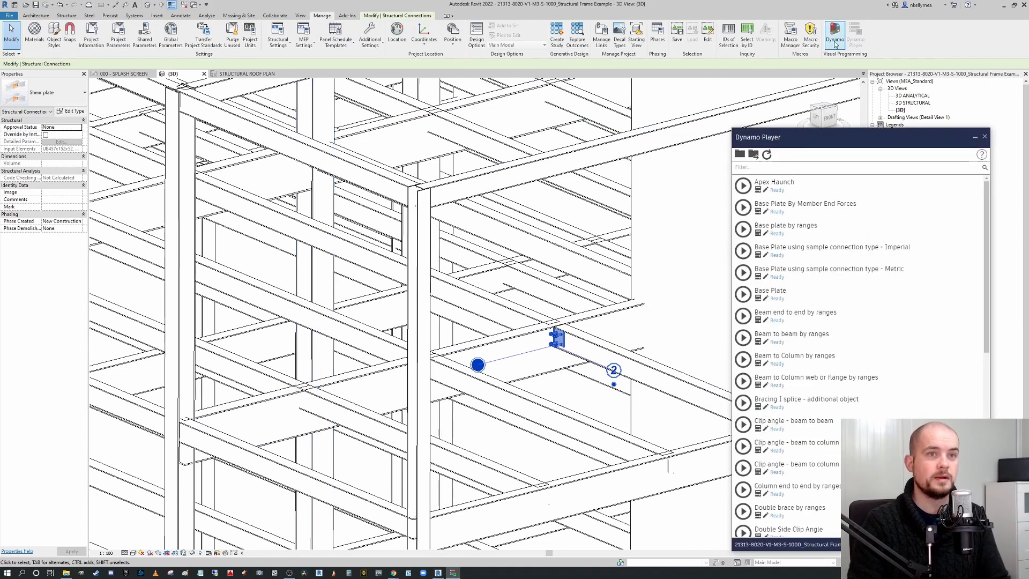
pyautogui.moveTo(756, 137); pyautogui.dragTo(687, 115)
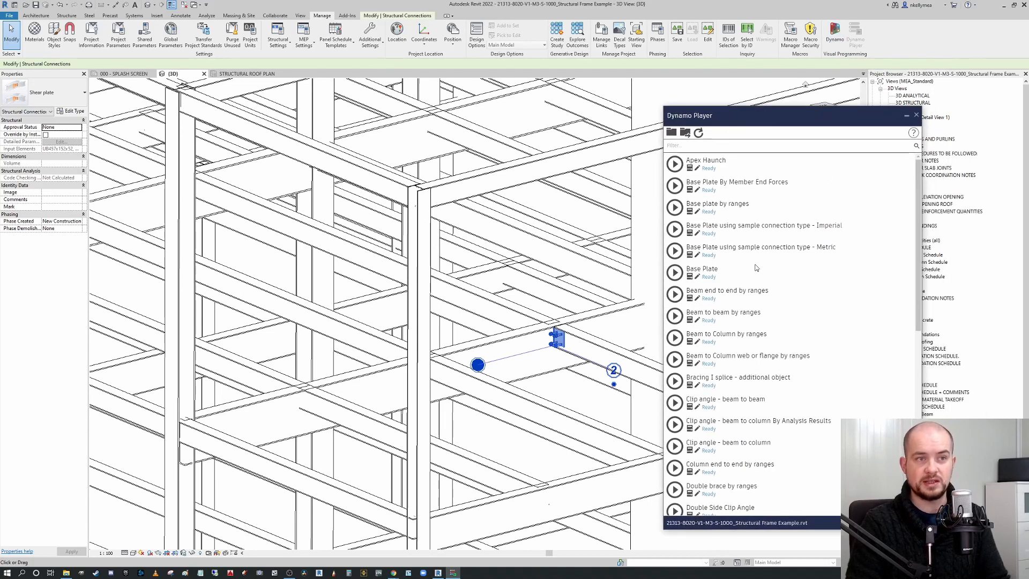
pyautogui.moveTo(918, 190)
pyautogui.mouseDown()
pyautogui.moveTo(908, 373)
pyautogui.moveTo(914, 173)
pyautogui.mouseUp()
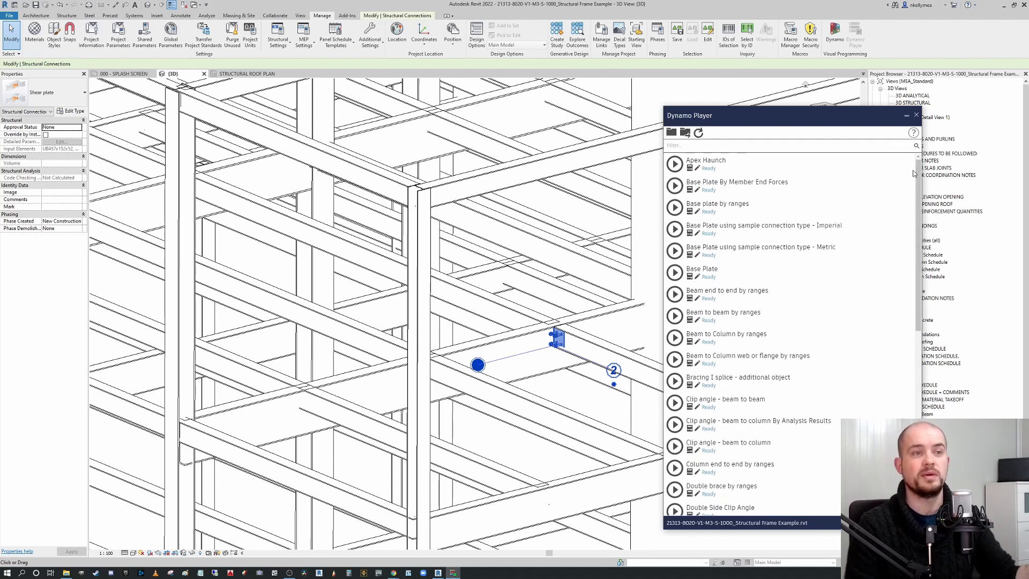
# Set the Dynamo Player scripts folder to the Revit SteelConnections samples folder.
pyautogui.click(671, 133)
pyautogui.scroll(-20, 556, 308)
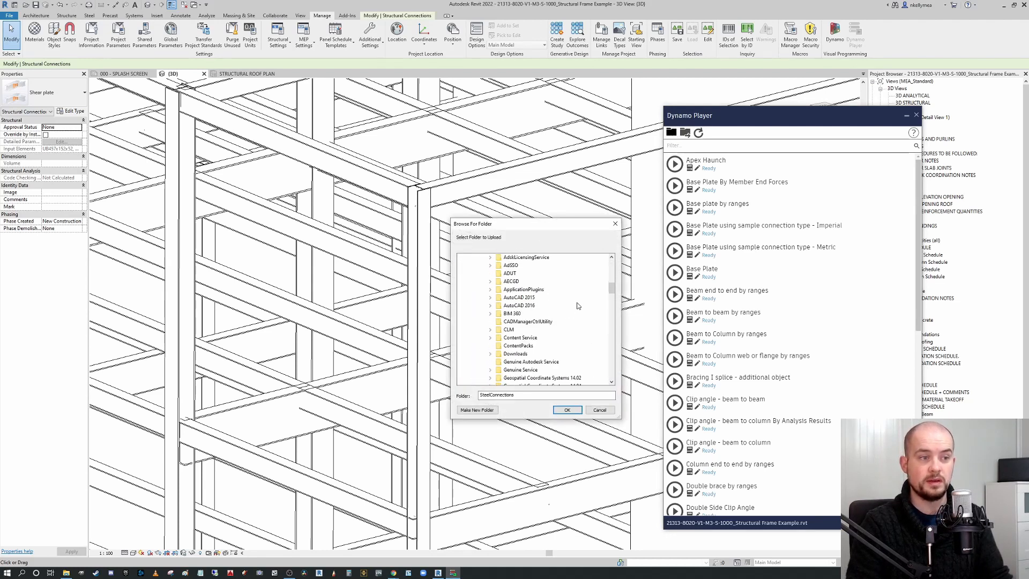
pyautogui.scroll(-10, 568, 308)
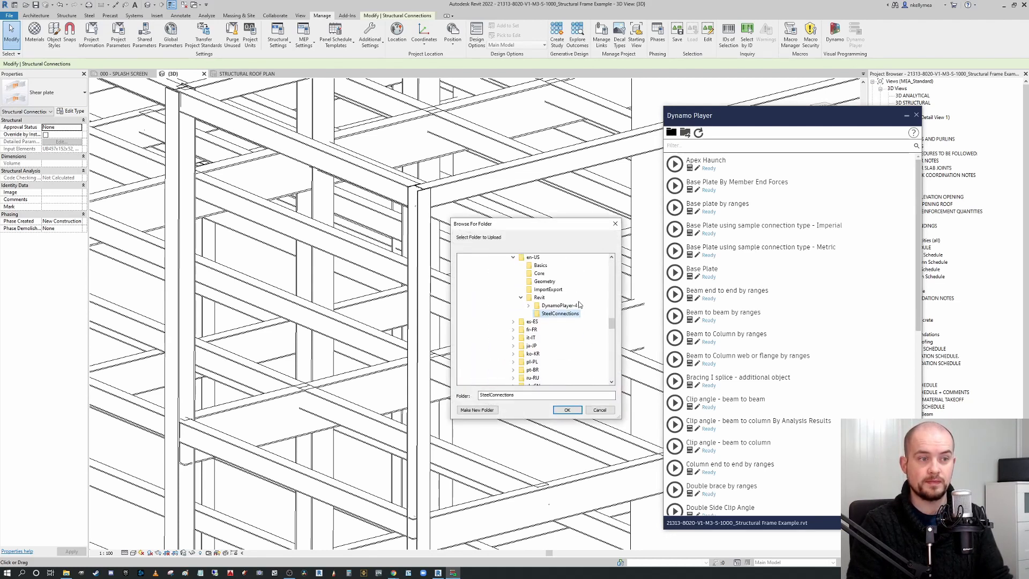
pyautogui.scroll(5, 568, 322)
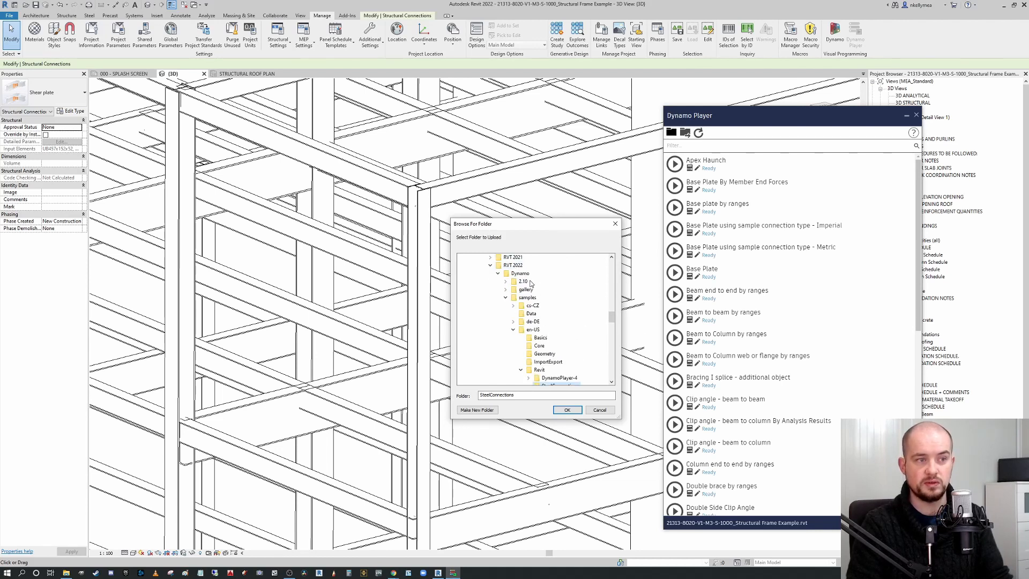
pyautogui.scroll(-2, 589, 312)
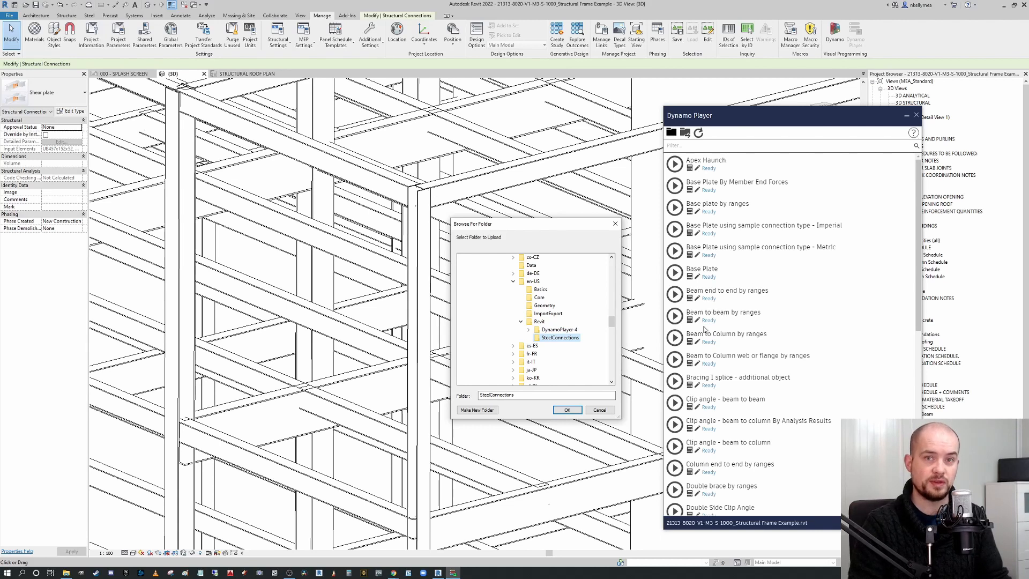
pyautogui.click(572, 411)
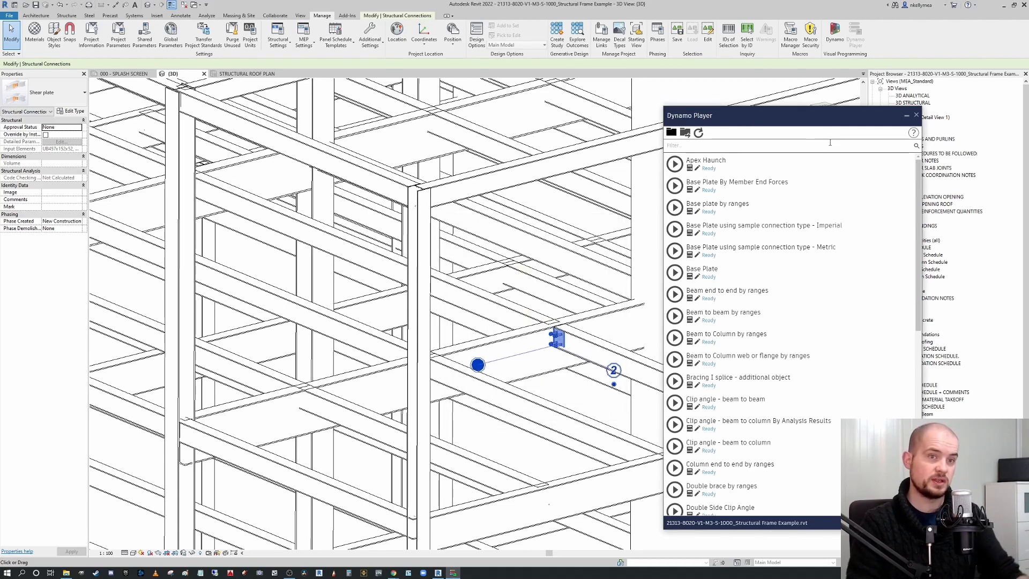
# Close the Dynamo Player window.
pyautogui.moveTo(828, 123); pyautogui.dragTo(857, 101)
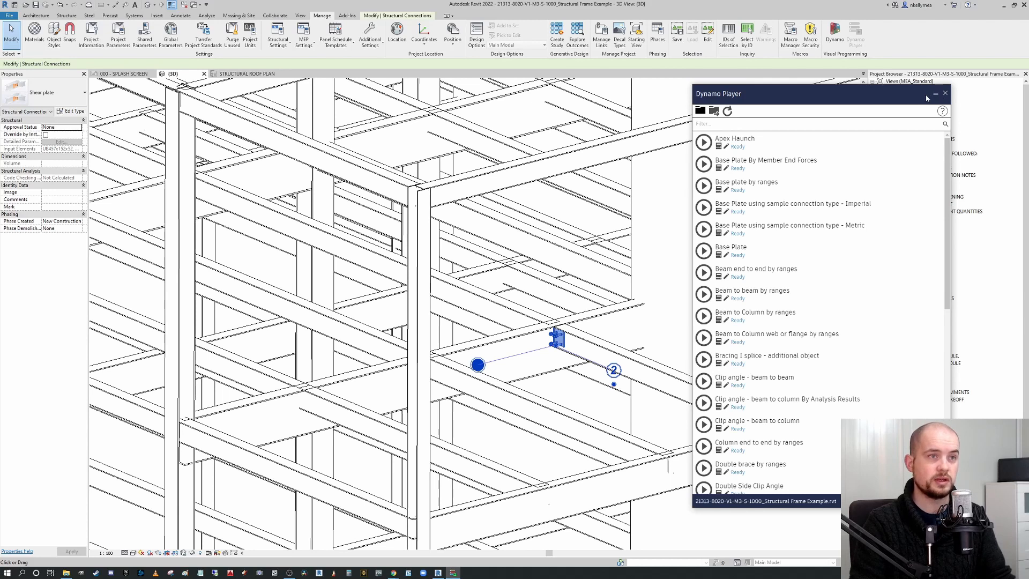
pyautogui.click(945, 95)
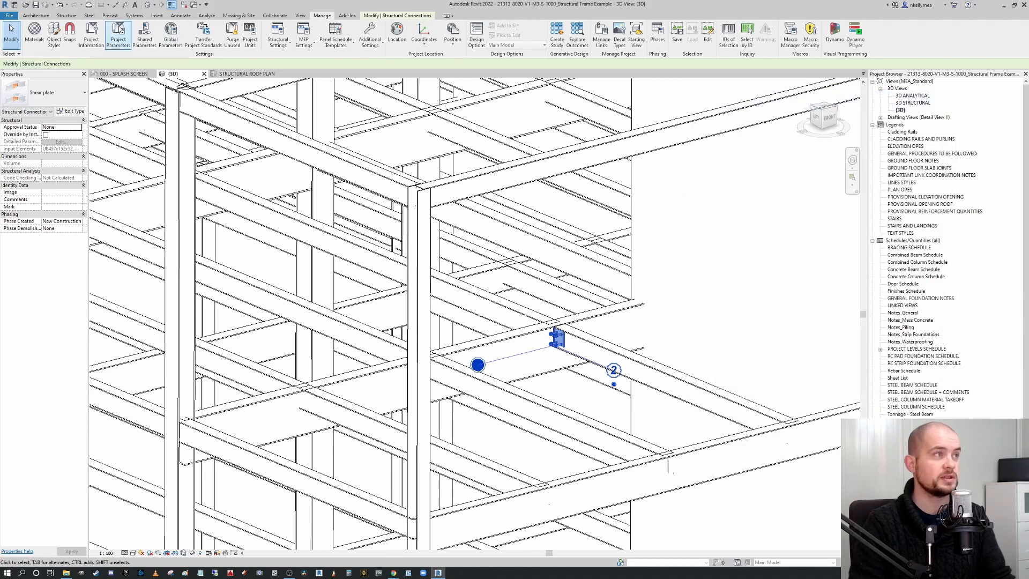
pyautogui.click(36, 5)
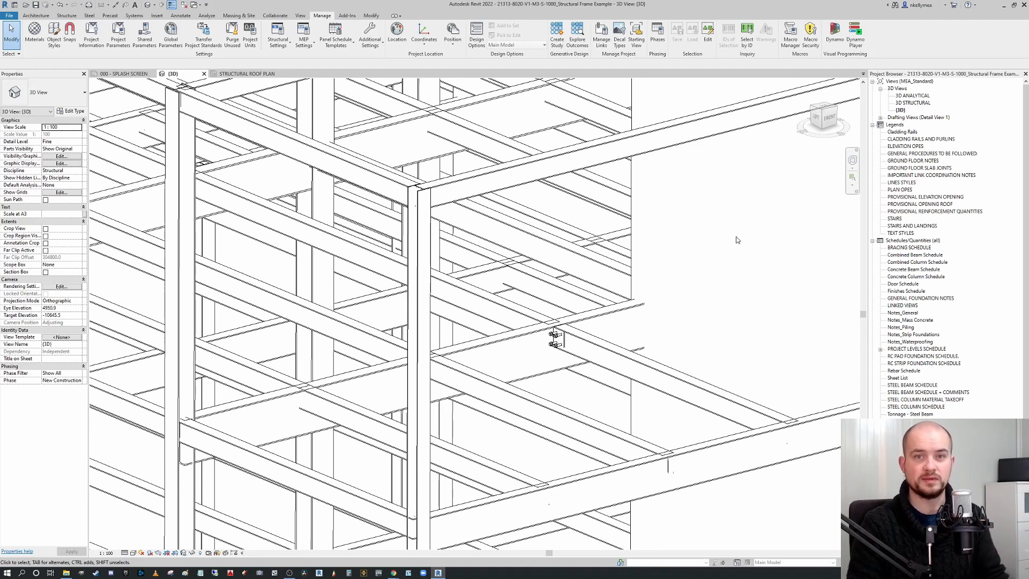
# Reopen the Dynamo Player, filter scripts by "by ranges" and open the Beam to beam by ranges script.
pyautogui.scroll(-2, 582, 256)
pyautogui.moveTo(608, 255); pyautogui.dragTo(554, 270, button='middle')
pyautogui.click(855, 33)
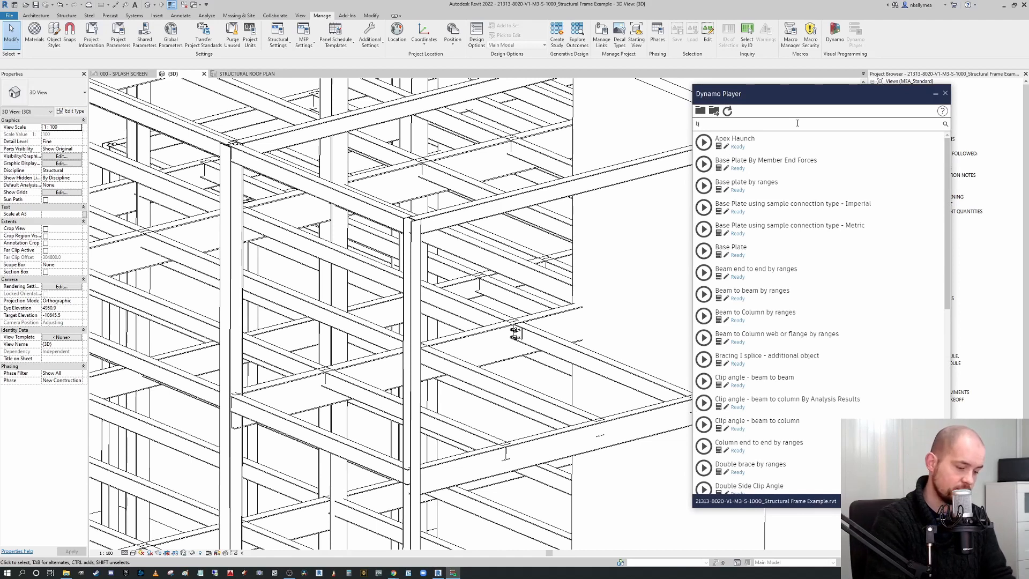
pyautogui.write('y range')
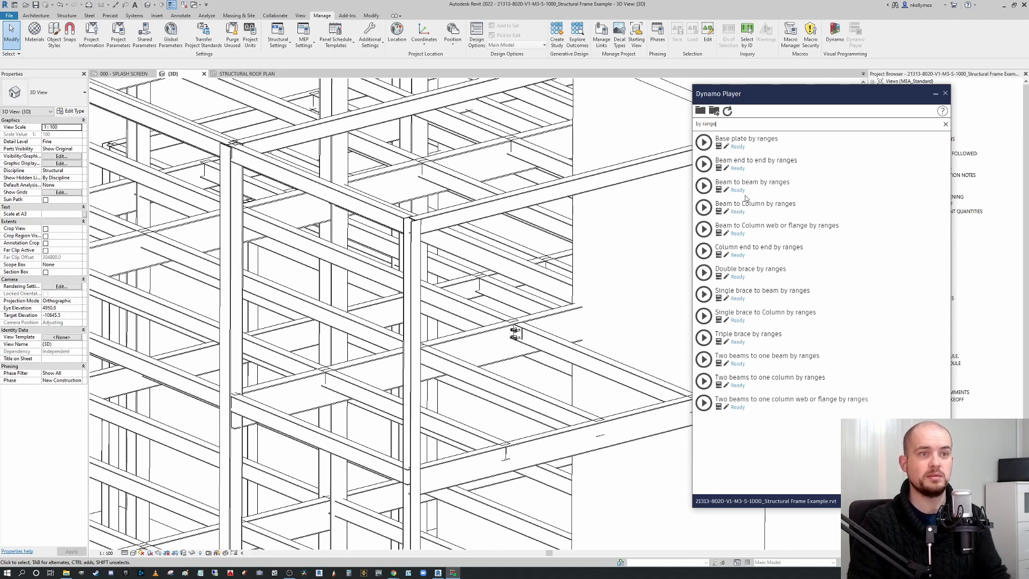
pyautogui.click(704, 185)
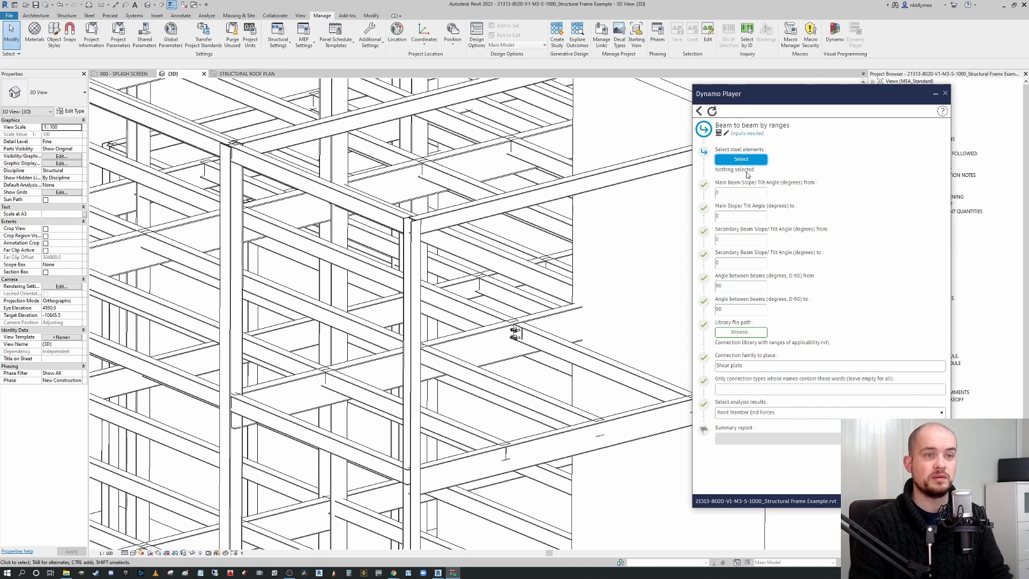
# Select all steel elements of the whole frame as the script's input elements.
pyautogui.scroll(-5, 548, 260)
pyautogui.scroll(-3, 495, 246)
pyautogui.moveTo(496, 246); pyautogui.dragTo(342, 309, button='middle')
pyautogui.scroll(1, 342, 309)
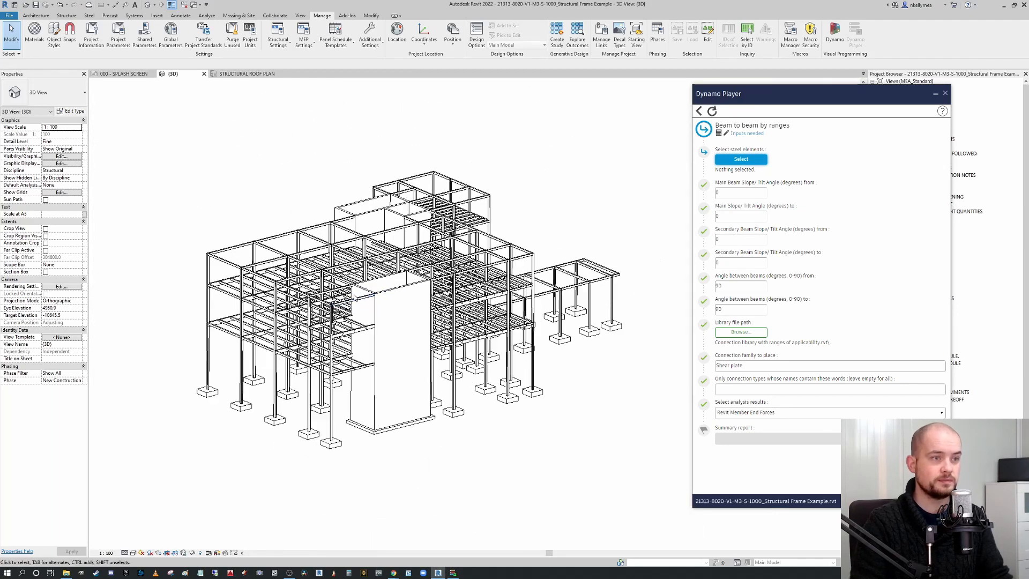
pyautogui.click(743, 160)
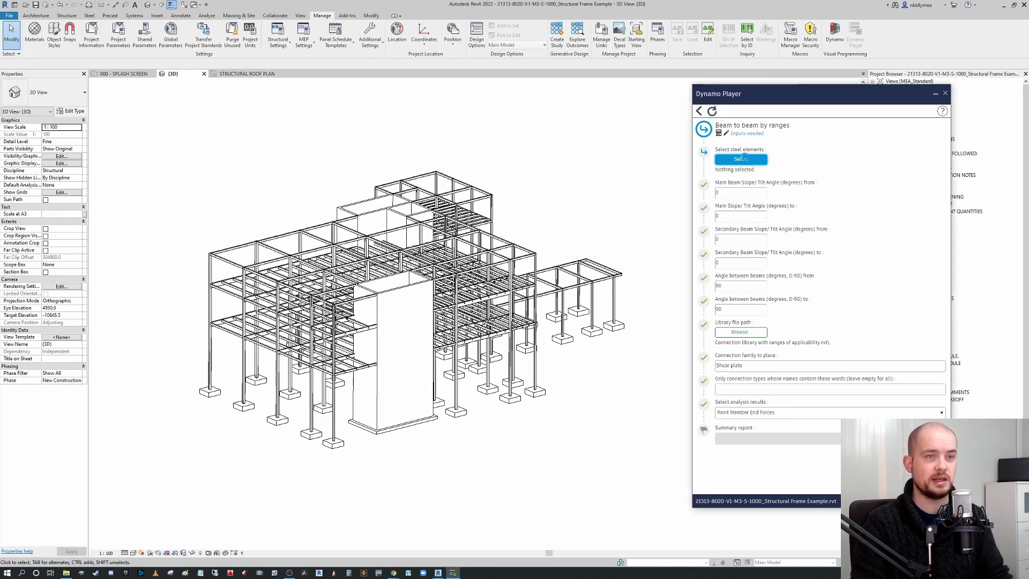
pyautogui.moveTo(656, 464); pyautogui.dragTo(143, 110)
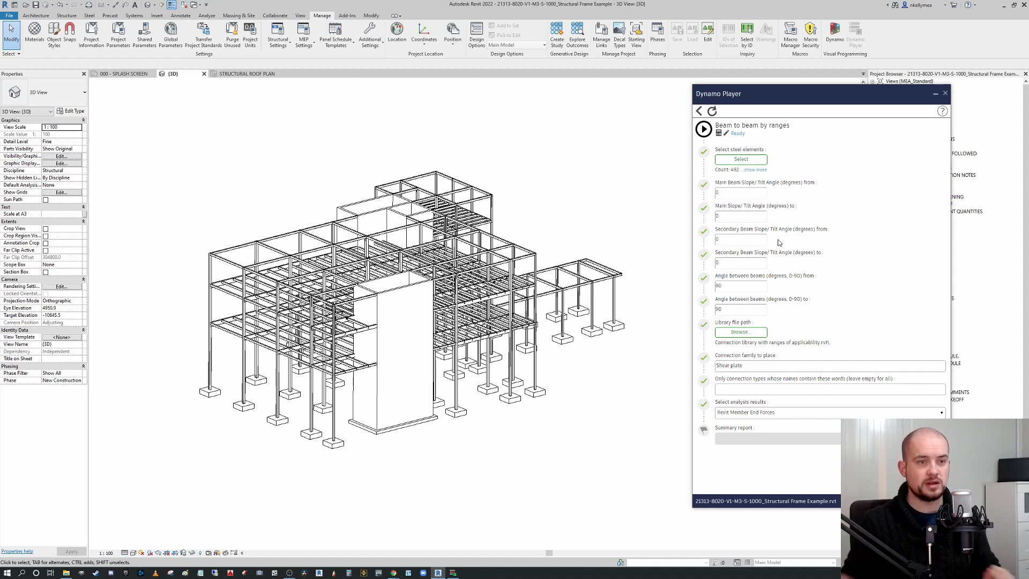
# Set the library file path to 21313-8020-V1-M3-S-1000_Structural Frame Example and run the script.
pyautogui.click(749, 333)
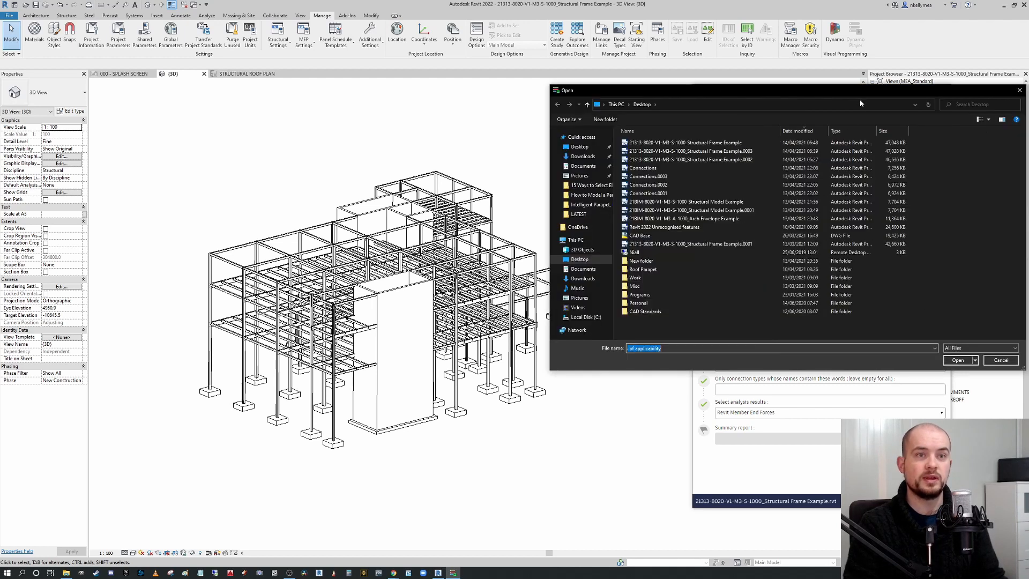
pyautogui.click(873, 143)
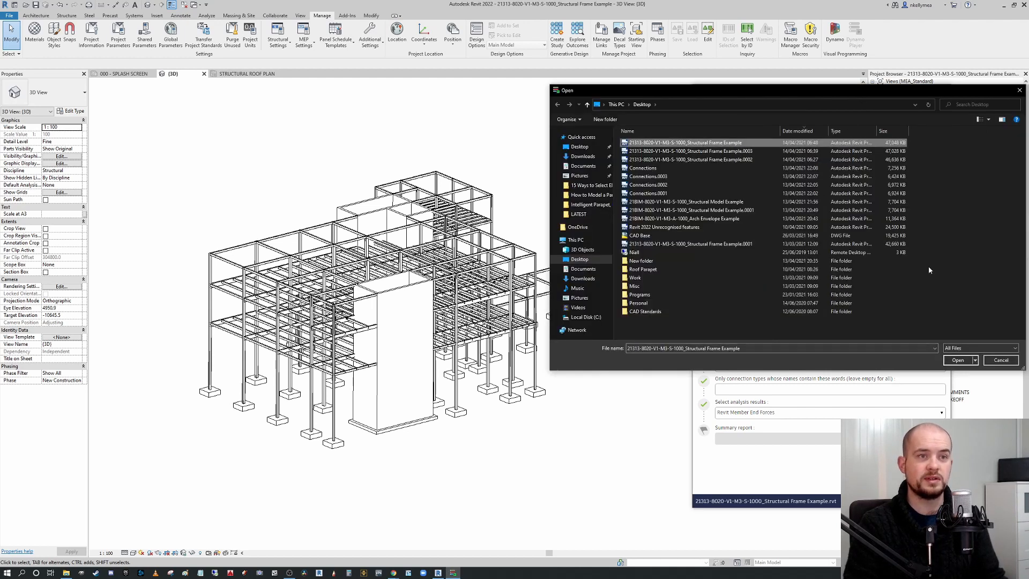
pyautogui.click(958, 360)
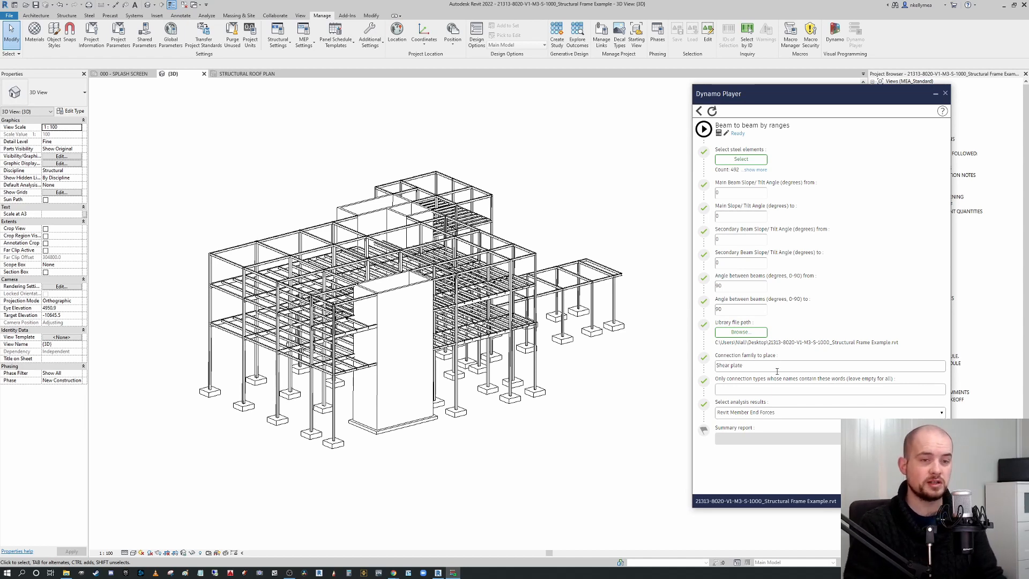
pyautogui.click(703, 130)
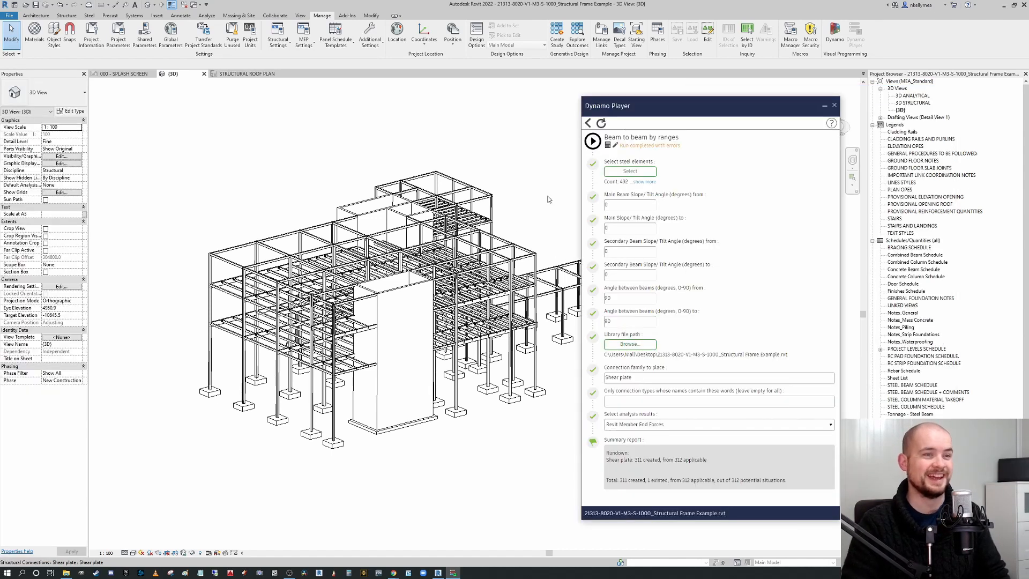
# Examine the shear plate connections placed along the beams, selecting individual beams to check them.
pyautogui.scroll(3, 547, 200)
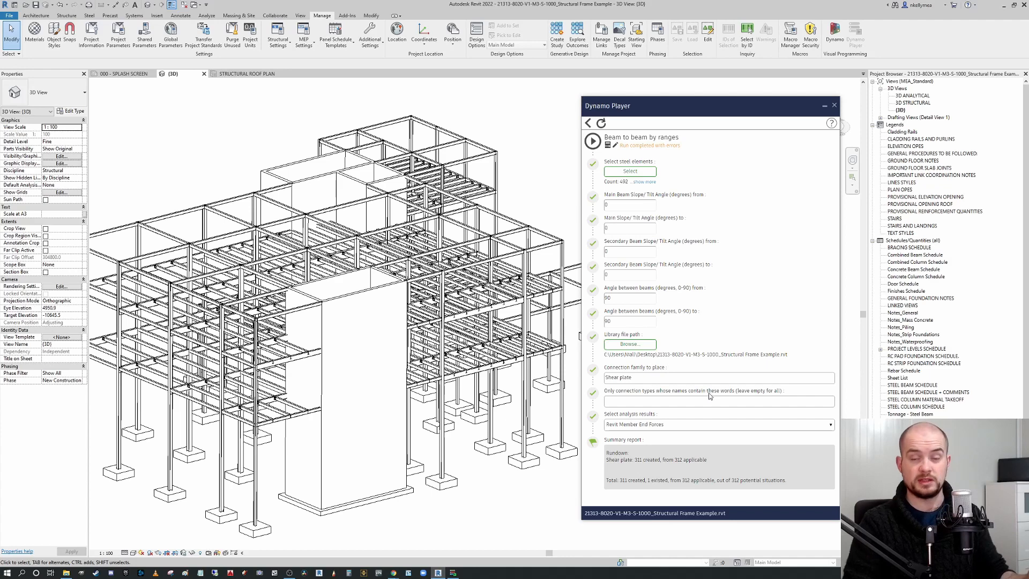
pyautogui.scroll(1, 488, 460)
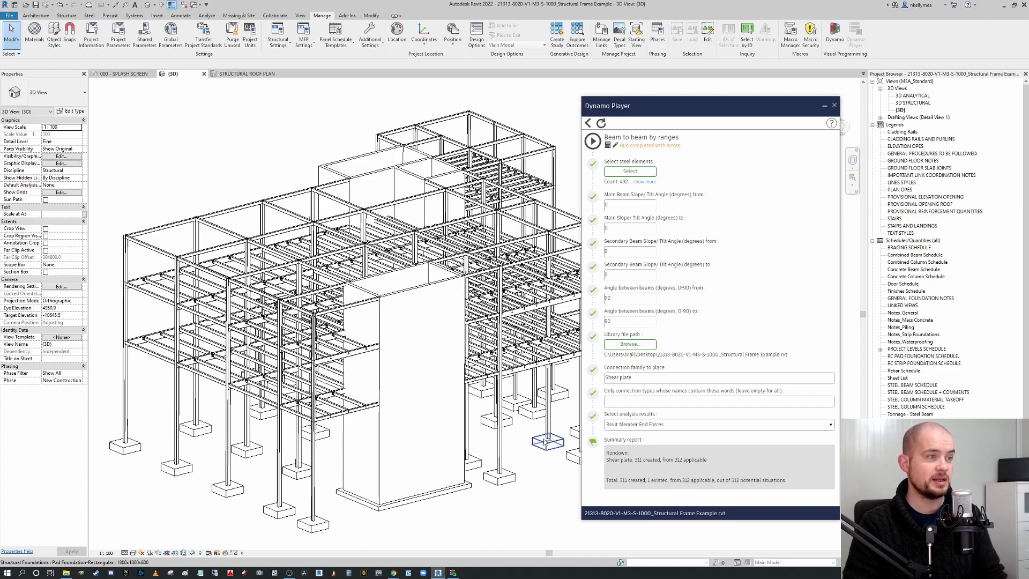
pyautogui.scroll(5, 278, 410)
pyautogui.scroll(-5, 278, 410)
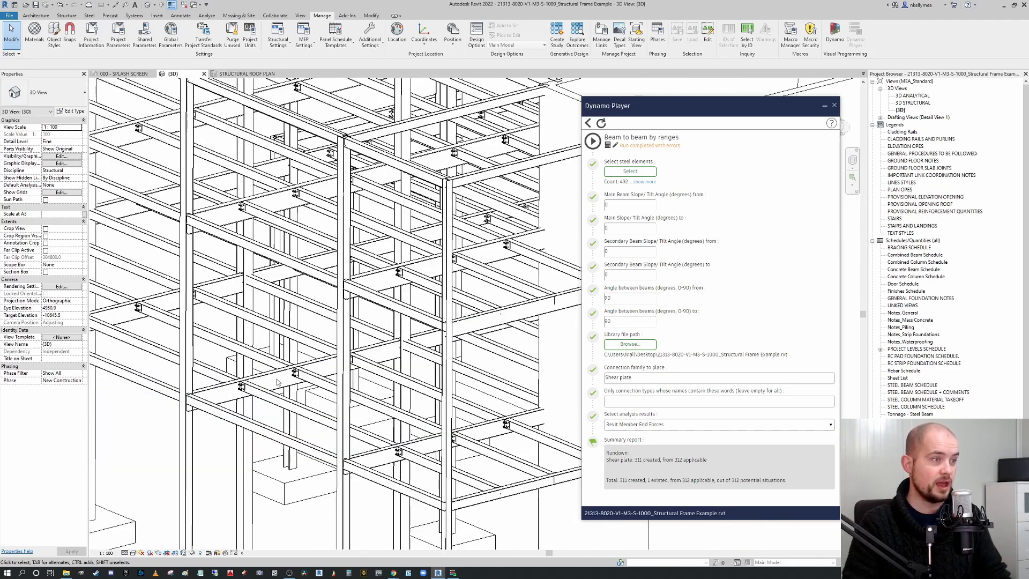
pyautogui.scroll(1, 263, 234)
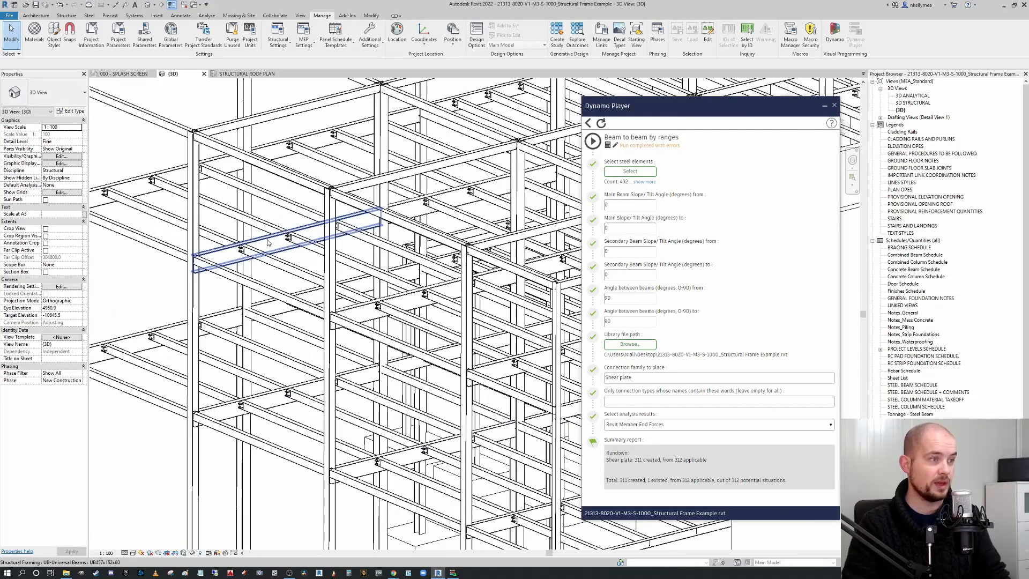
pyautogui.click(270, 253)
pyautogui.moveTo(272, 249); pyautogui.dragTo(351, 281, button='middle')
pyautogui.scroll(1, 352, 281)
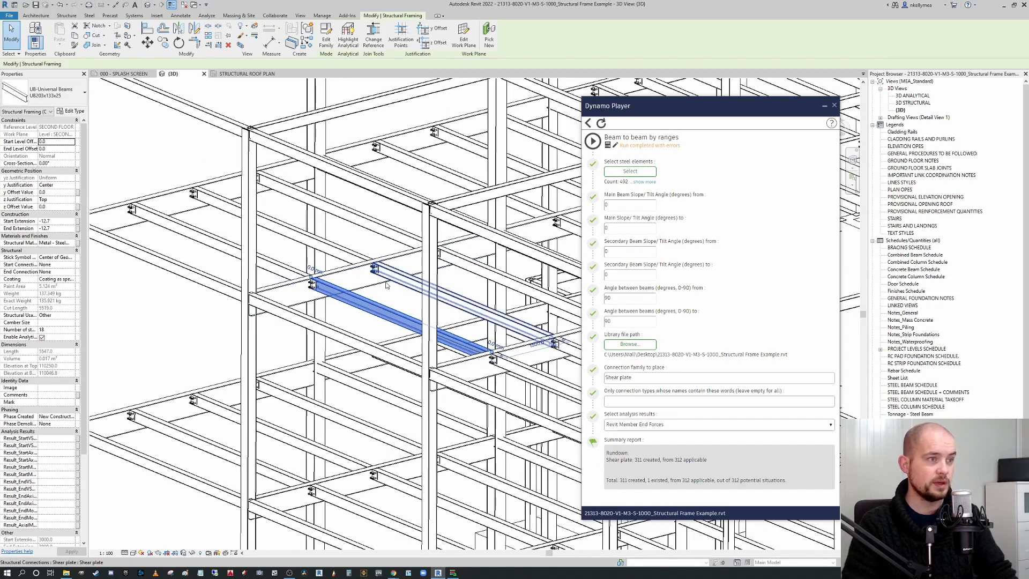
pyautogui.click(401, 279)
pyautogui.scroll(-2, 394, 321)
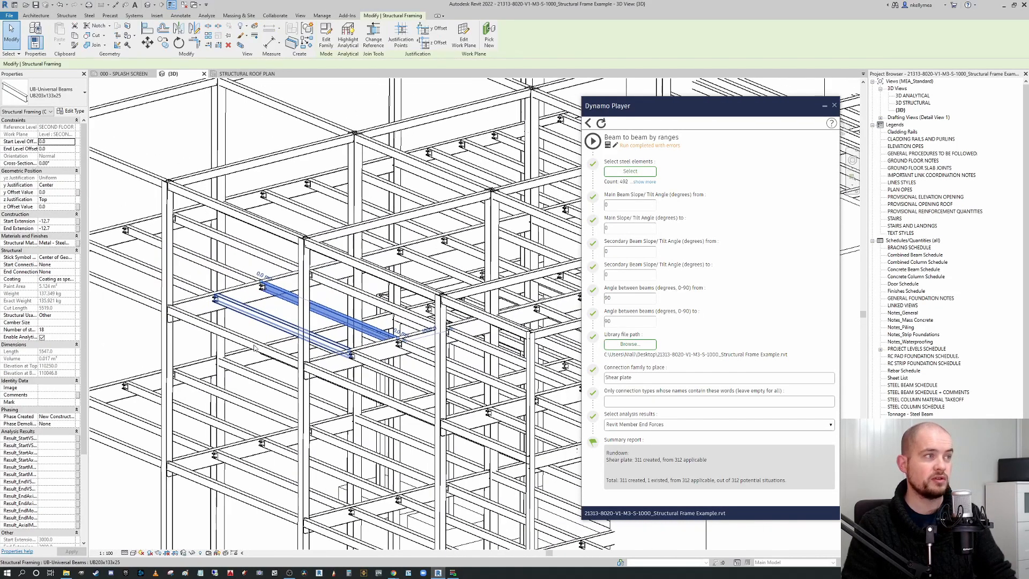
pyautogui.press('Escape')
pyautogui.scroll(-2, 381, 353)
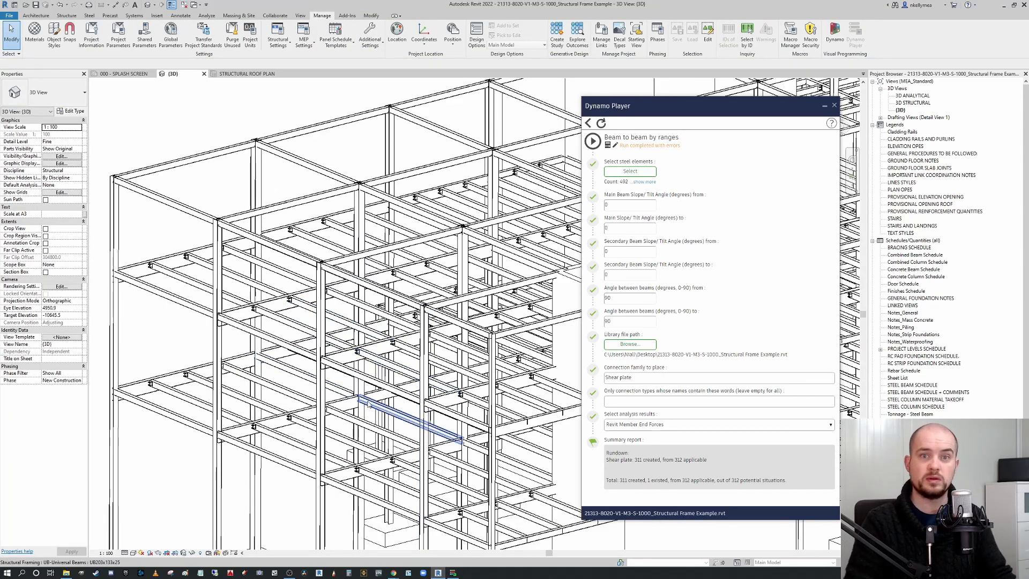
# Orbit and zoom around the frame to inspect the placed shear plate connections on other floors.
pyautogui.keyDown('shift'); pyautogui.moveTo(415, 419); pyautogui.dragTo(518, 414, button='middle'); pyautogui.keyUp('shift')
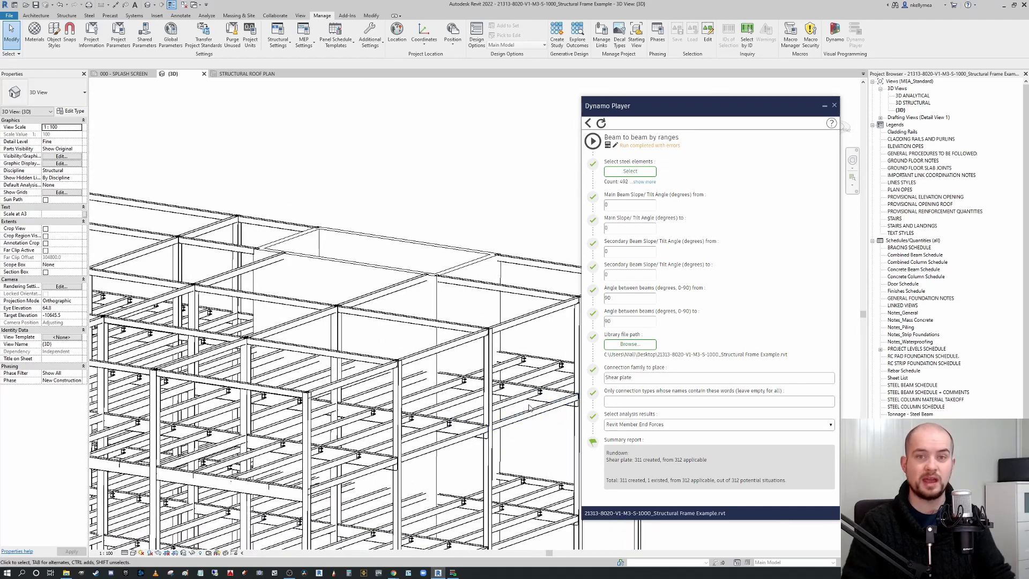
pyautogui.moveTo(490, 424); pyautogui.dragTo(323, 376, button='middle')
pyautogui.scroll(-1, 497, 366)
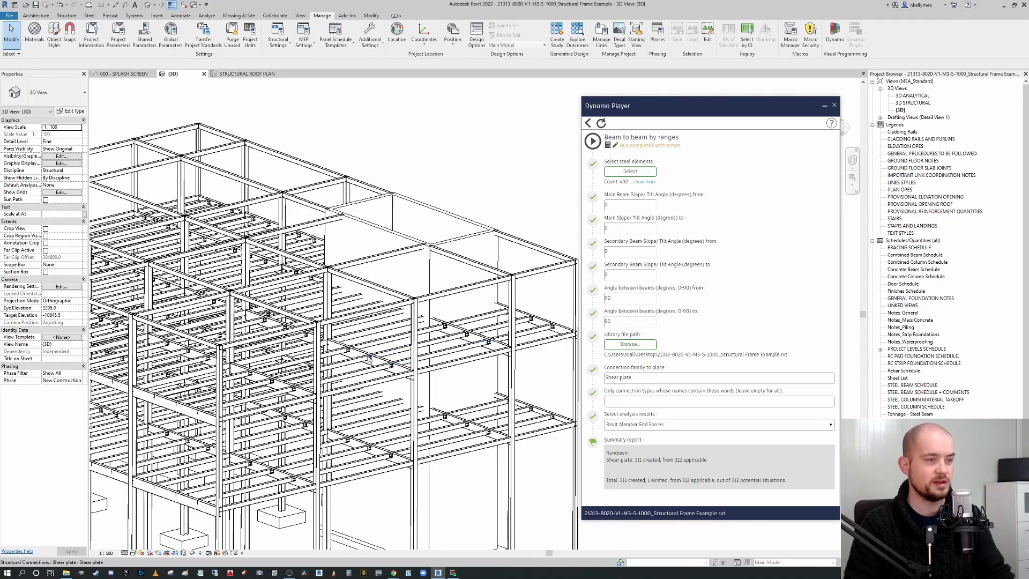
pyautogui.scroll(3, 369, 356)
pyautogui.scroll(-4, 385, 351)
pyautogui.keyDown('shift'); pyautogui.moveTo(410, 351); pyautogui.dragTo(376, 357, button='middle'); pyautogui.keyUp('shift')
pyautogui.scroll(5, 424, 316)
pyautogui.keyDown('shift'); pyautogui.moveTo(423, 316); pyautogui.dragTo(482, 343, button='middle'); pyautogui.keyUp('shift')
pyautogui.scroll(5, 450, 362)
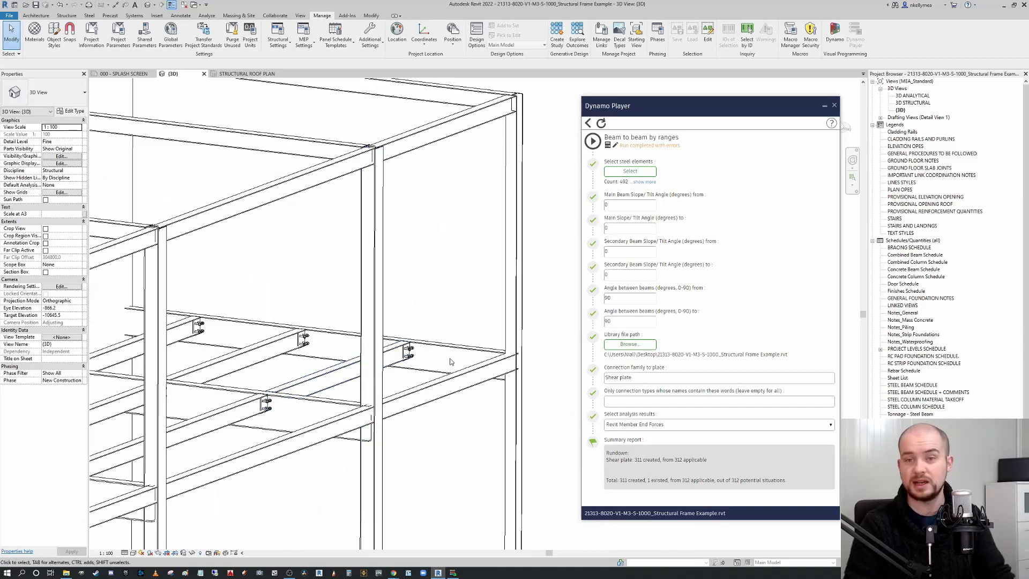
pyautogui.scroll(-8, 448, 363)
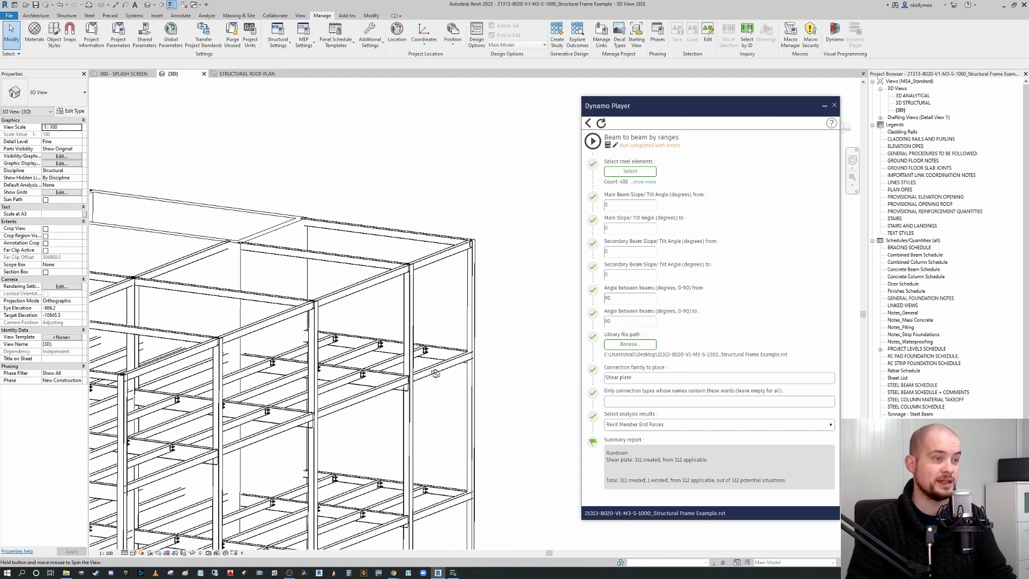
pyautogui.moveTo(520, 370); pyautogui.dragTo(613, 351, button='middle')
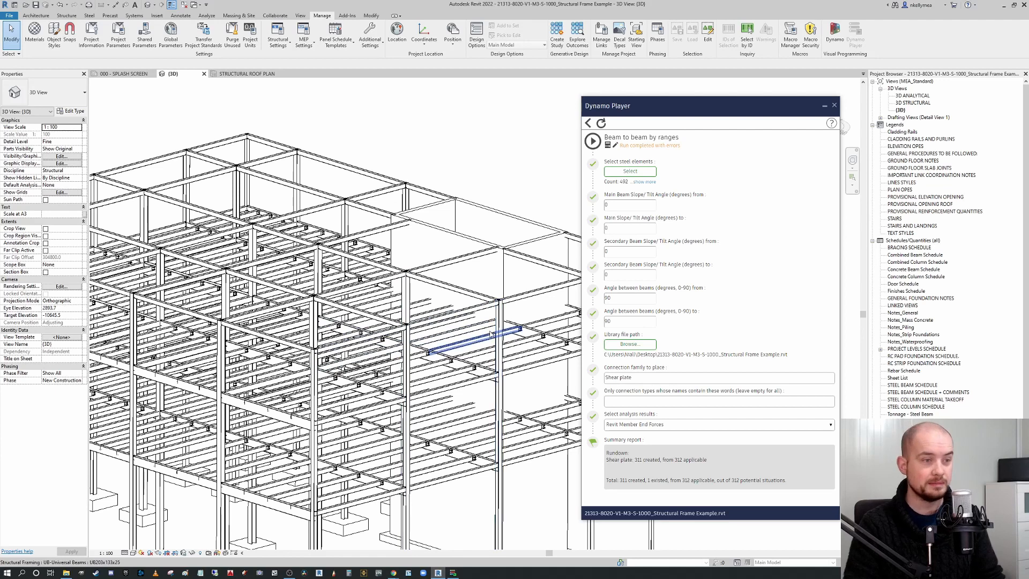
pyautogui.moveTo(507, 387); pyautogui.dragTo(418, 370, button='middle')
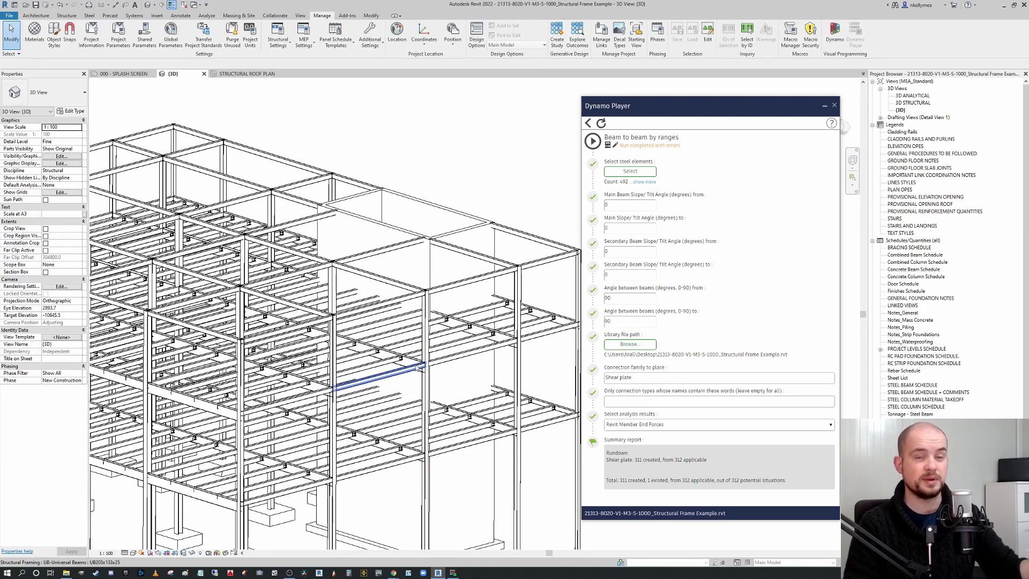
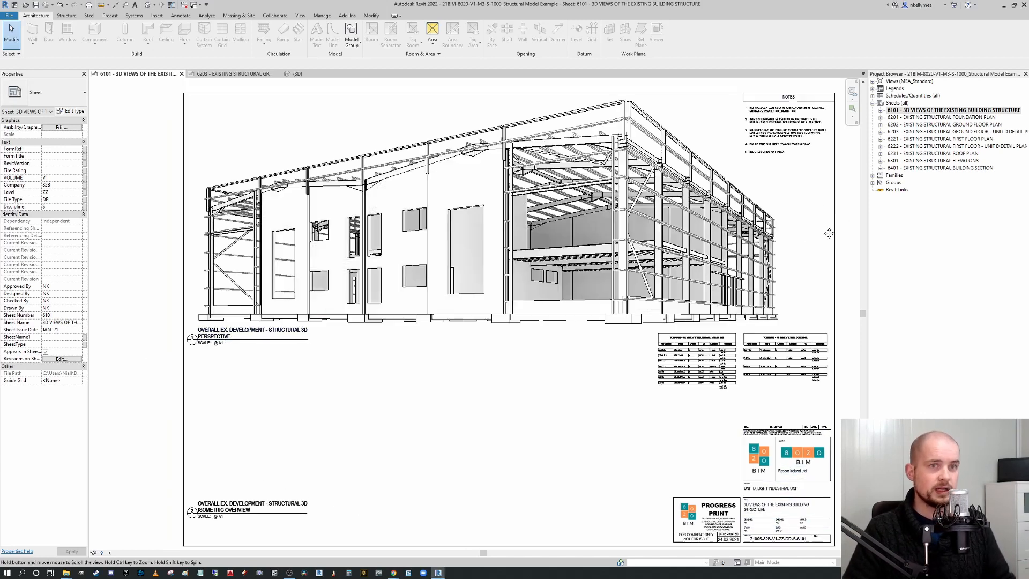
# Expand sheet 6301 in the project browser and open its East Elevation, then North Elevation view.
pyautogui.moveTo(829, 232); pyautogui.dragTo(825, 238, button='middle')
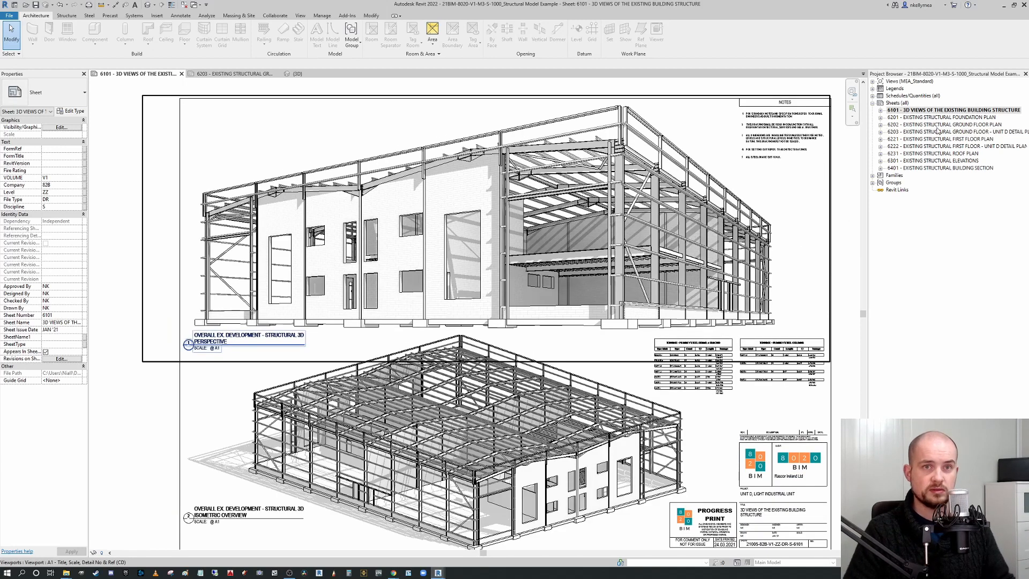
pyautogui.click(880, 161)
pyautogui.doubleClick(920, 169)
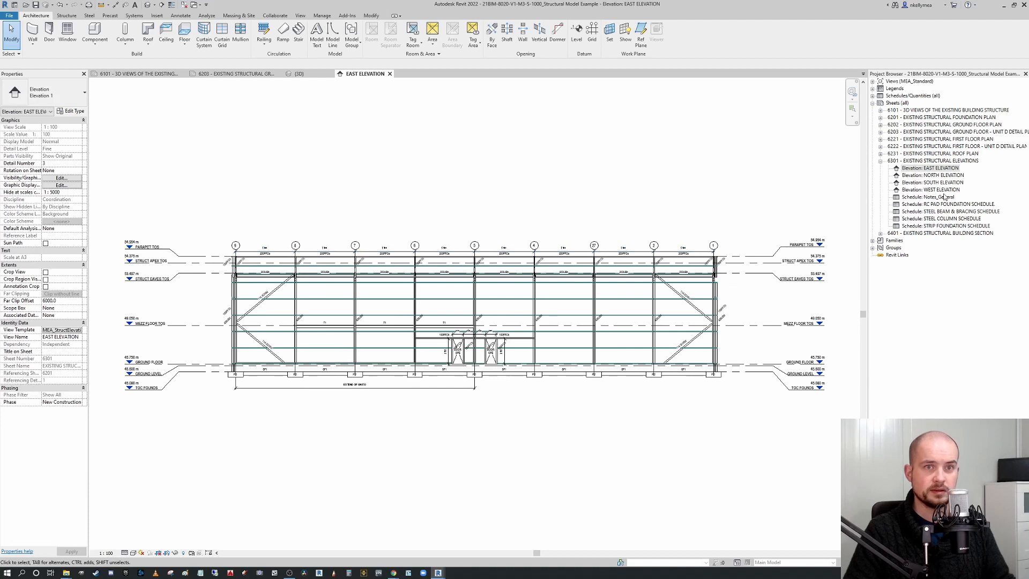
pyautogui.doubleClick(913, 175)
pyautogui.scroll(-3, 524, 304)
pyautogui.scroll(5, 524, 304)
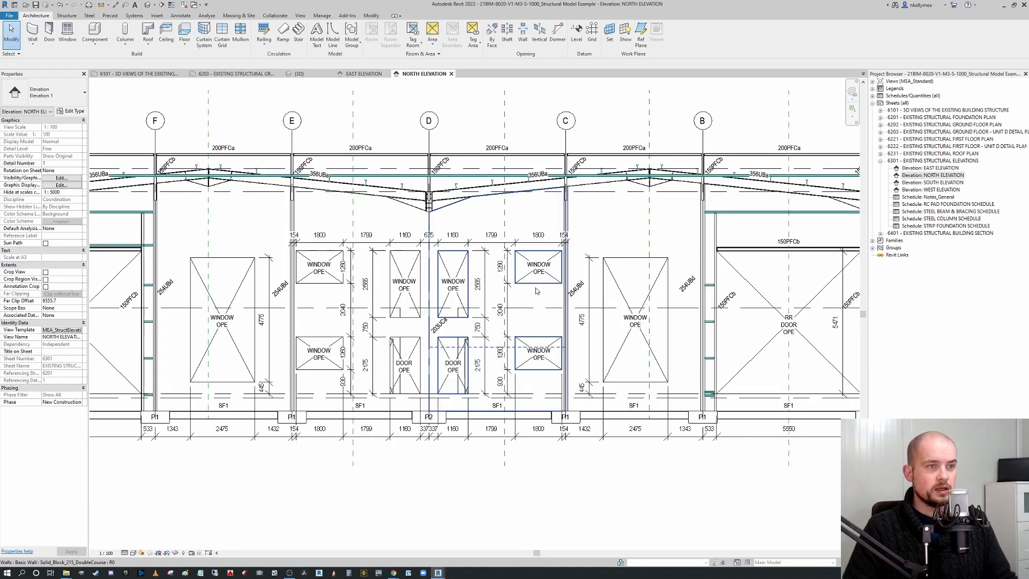
# Select the brick wall panel around the windows between grids D and C and open then finish its profile edit.
pyautogui.click(533, 284)
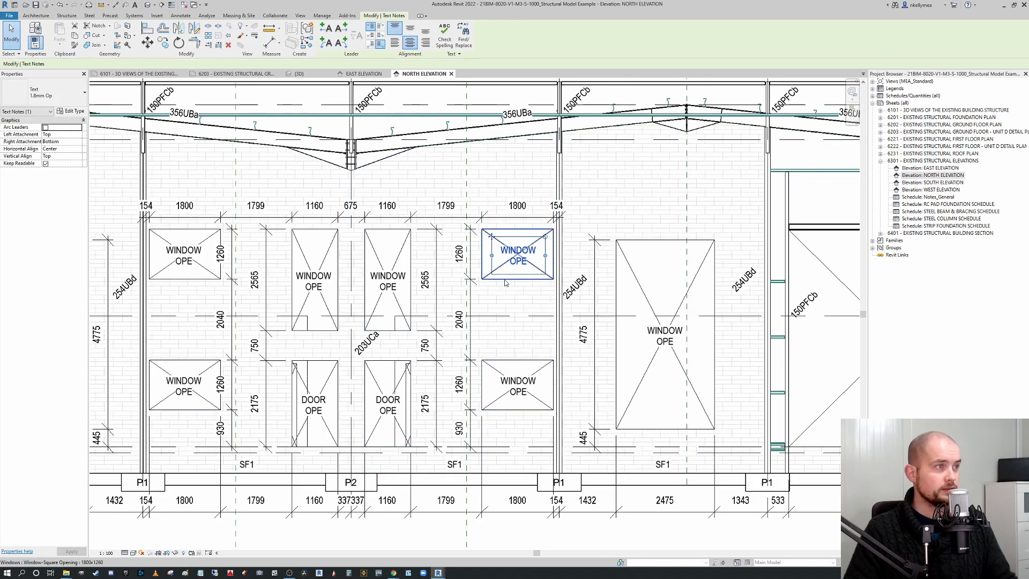
pyautogui.moveTo(514, 282); pyautogui.dragTo(549, 269, button='middle')
pyautogui.click(549, 270)
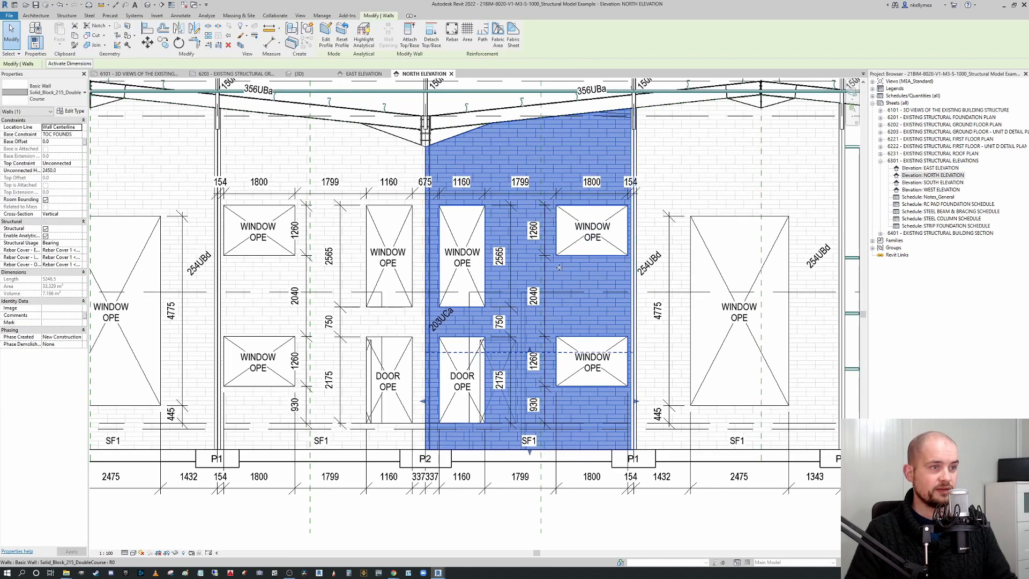
pyautogui.click(326, 34)
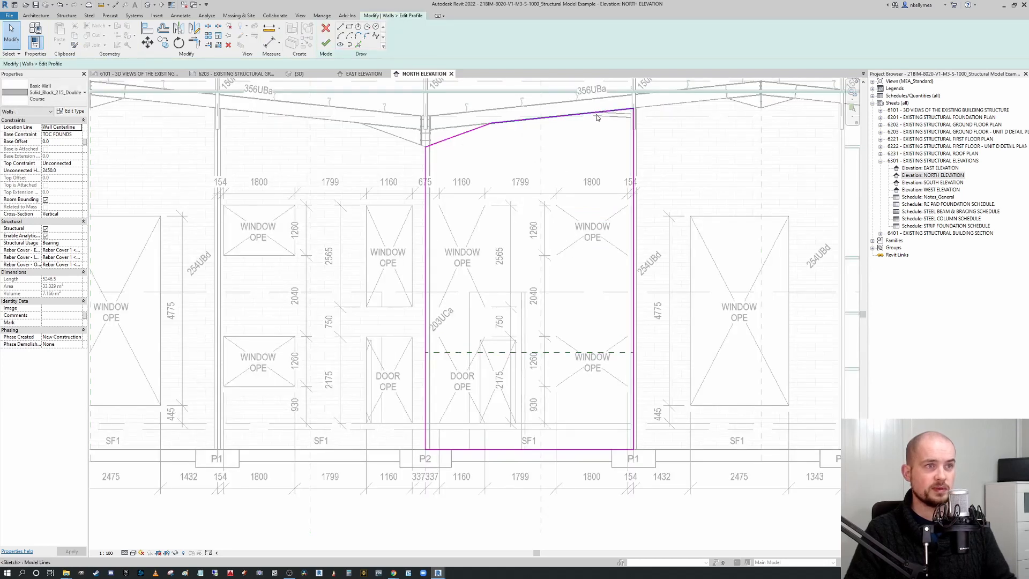
pyautogui.click(326, 29)
# Move the selected brick wall panel unconstrained to the east end of the elevation beyond grid A.
pyautogui.scroll(-3, 484, 284)
pyautogui.scroll(3, 483, 284)
pyautogui.scroll(1, 484, 284)
pyautogui.moveTo(456, 292); pyautogui.dragTo(484, 229, button='middle')
pyautogui.scroll(-1, 533, 275)
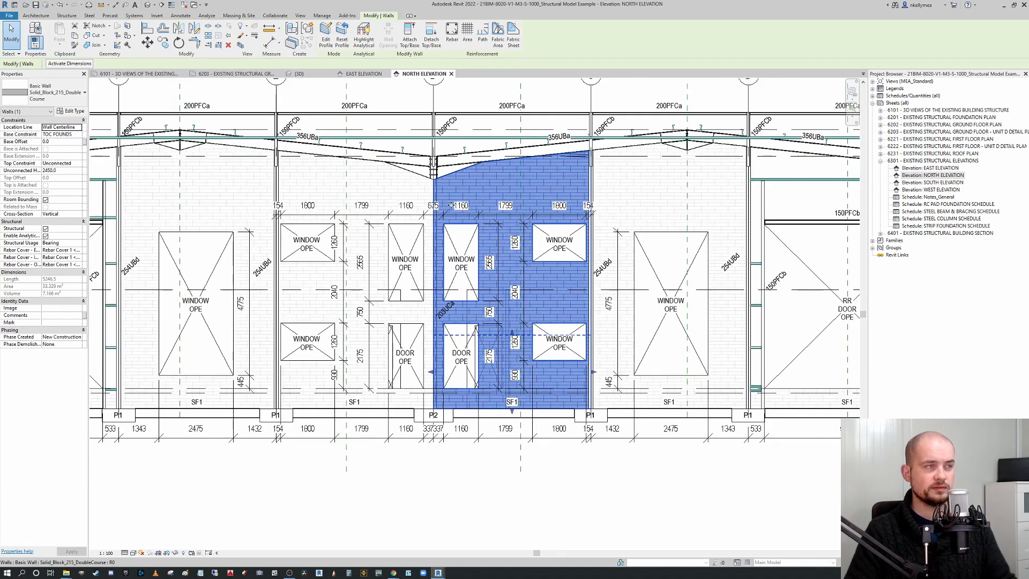
pyautogui.click(163, 42)
pyautogui.scroll(-1, 172, 155)
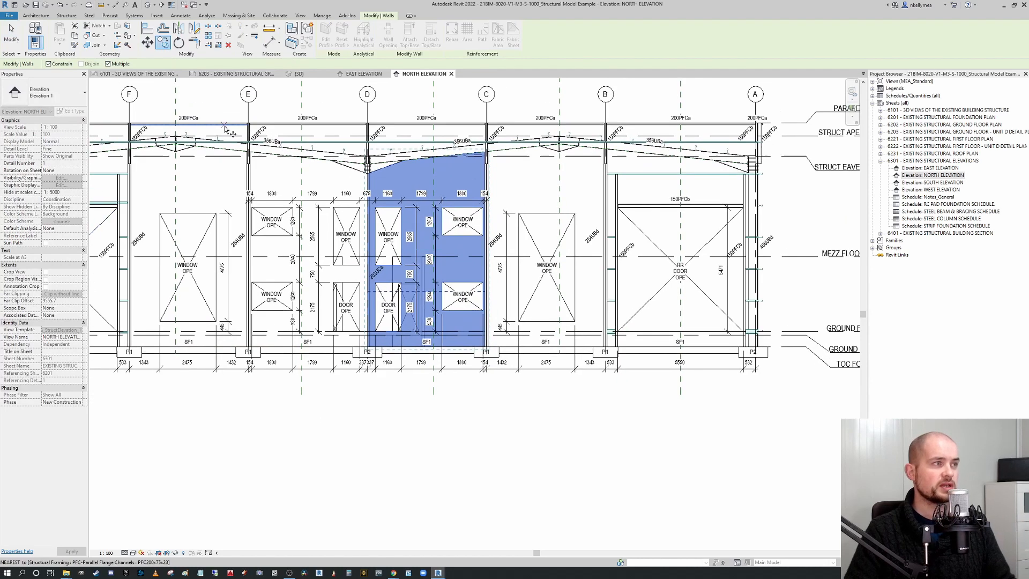
pyautogui.click(48, 63)
pyautogui.click(441, 268)
pyautogui.scroll(-1, 442, 269)
pyautogui.moveTo(442, 269); pyautogui.dragTo(241, 251, button='middle')
pyautogui.click(538, 249)
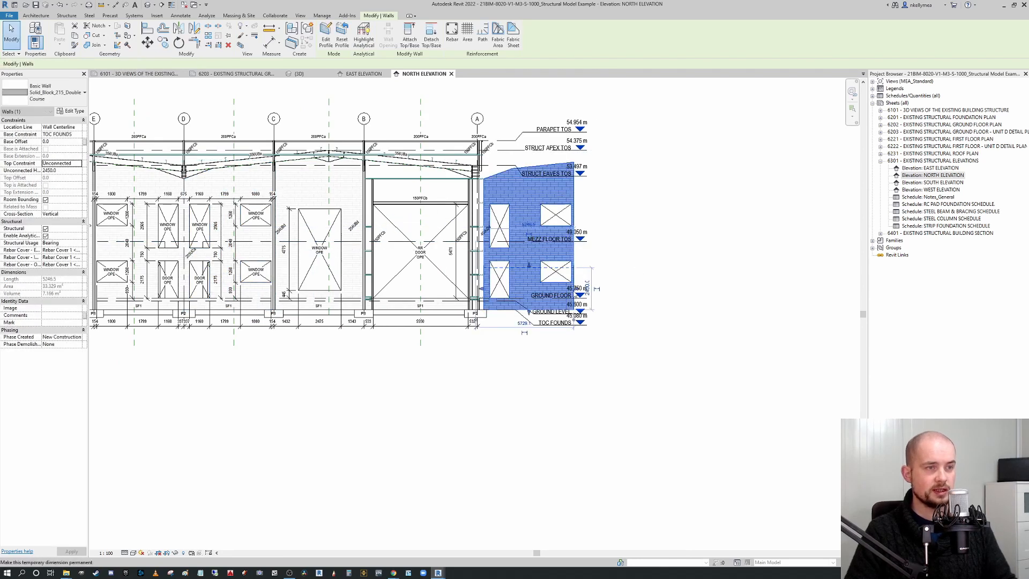
pyautogui.click(692, 254)
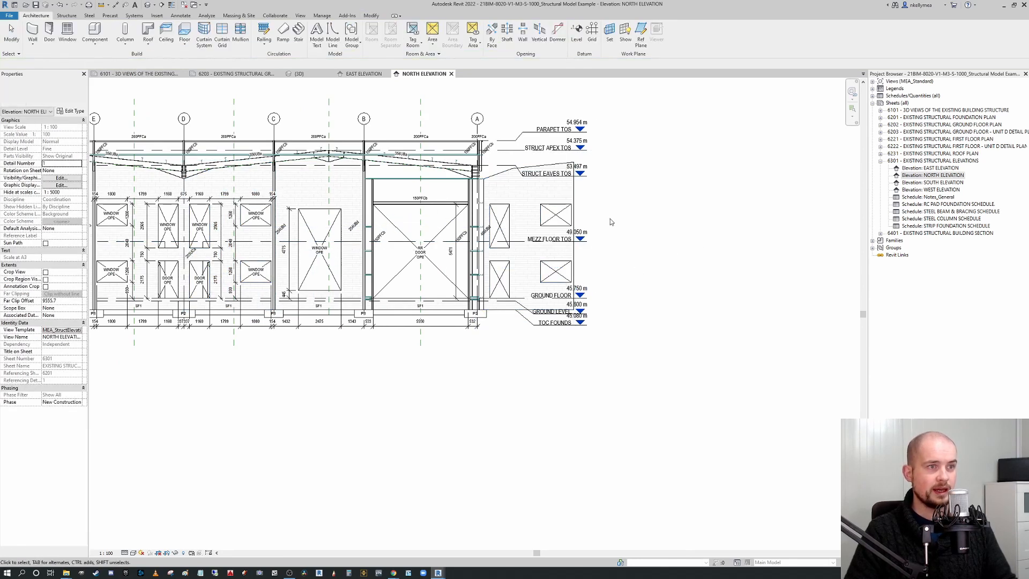
pyautogui.click(564, 195)
pyautogui.click(162, 42)
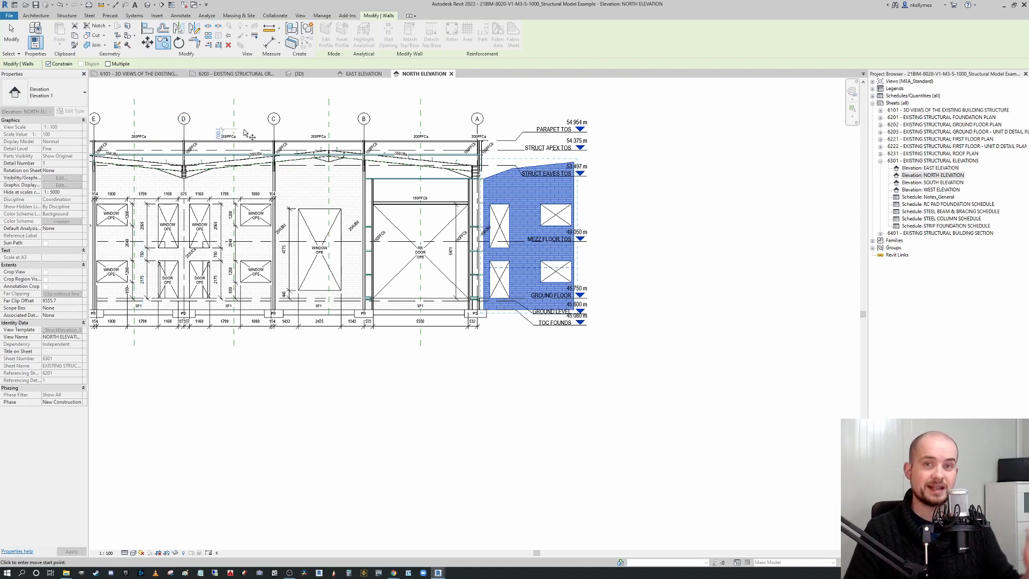
pyautogui.press('Escape')
pyautogui.press('Escape')
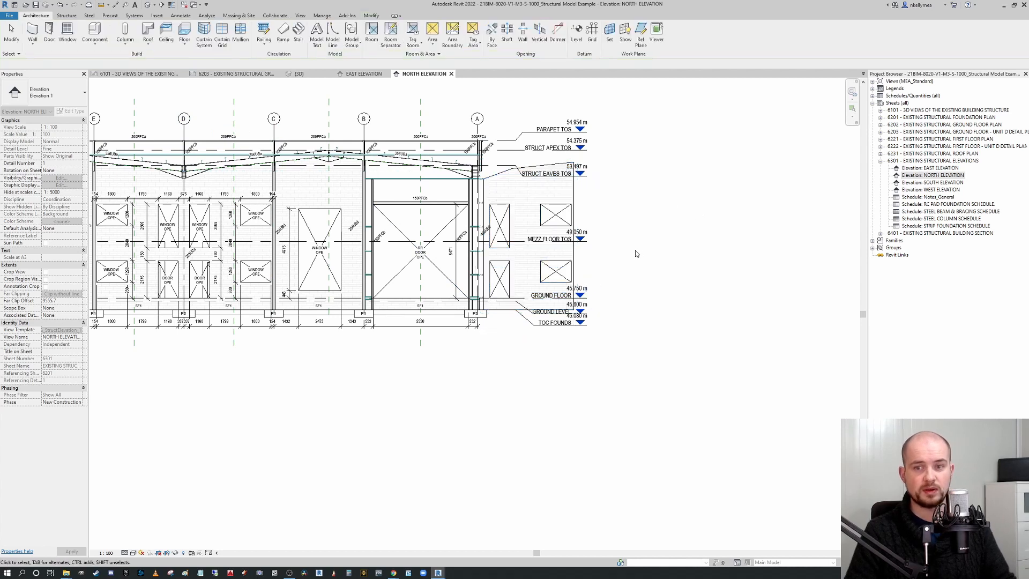
# Try to rotate a copy of the moved wall panel.
pyautogui.click(557, 246)
pyautogui.click(179, 43)
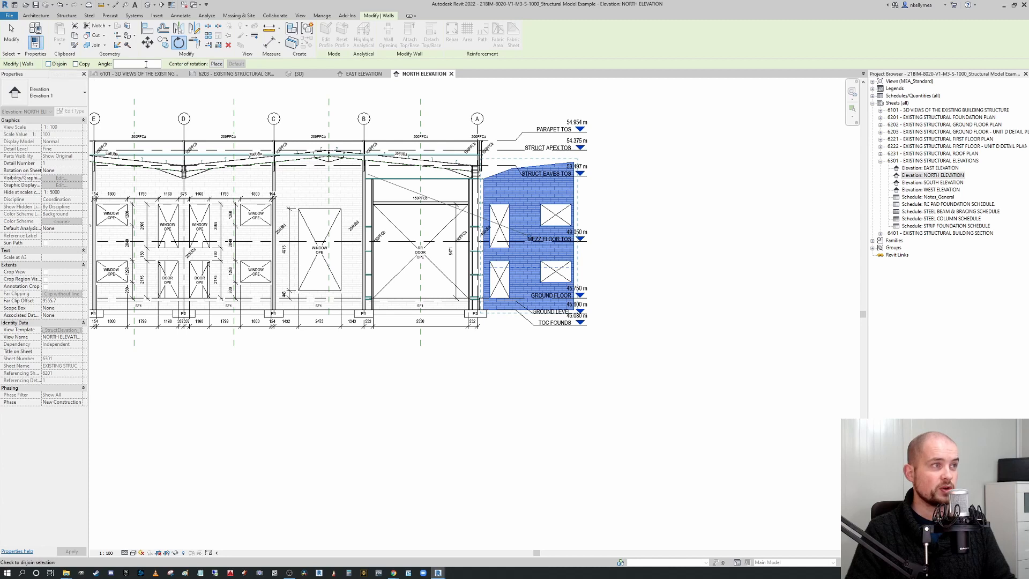
pyautogui.click(76, 64)
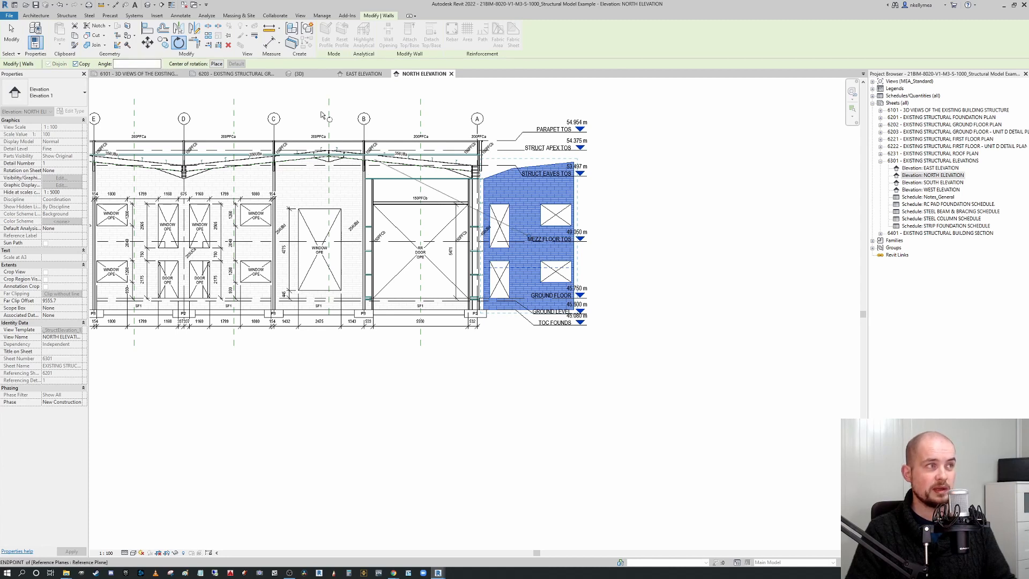
pyautogui.press('Escape')
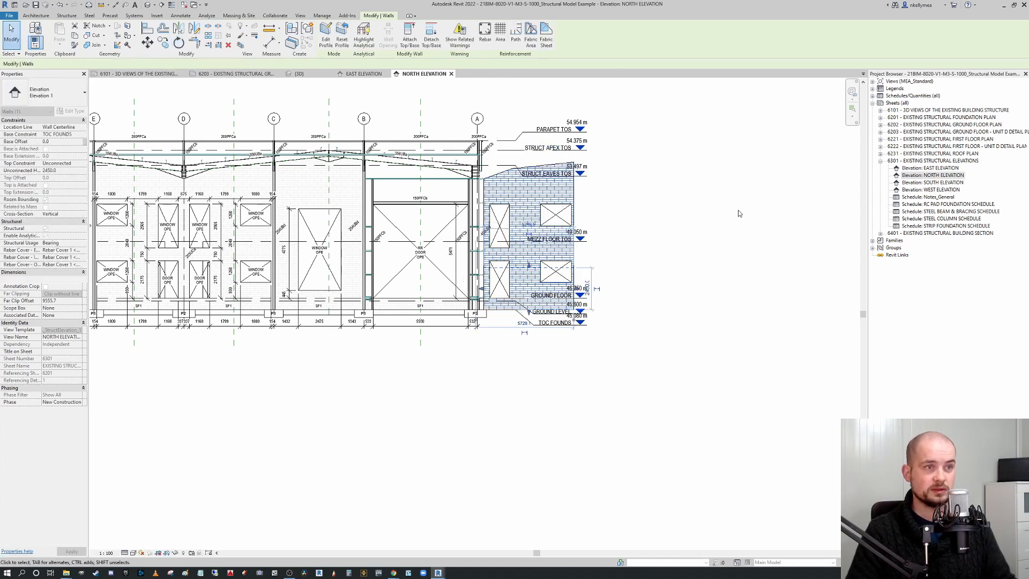
pyautogui.press('Escape')
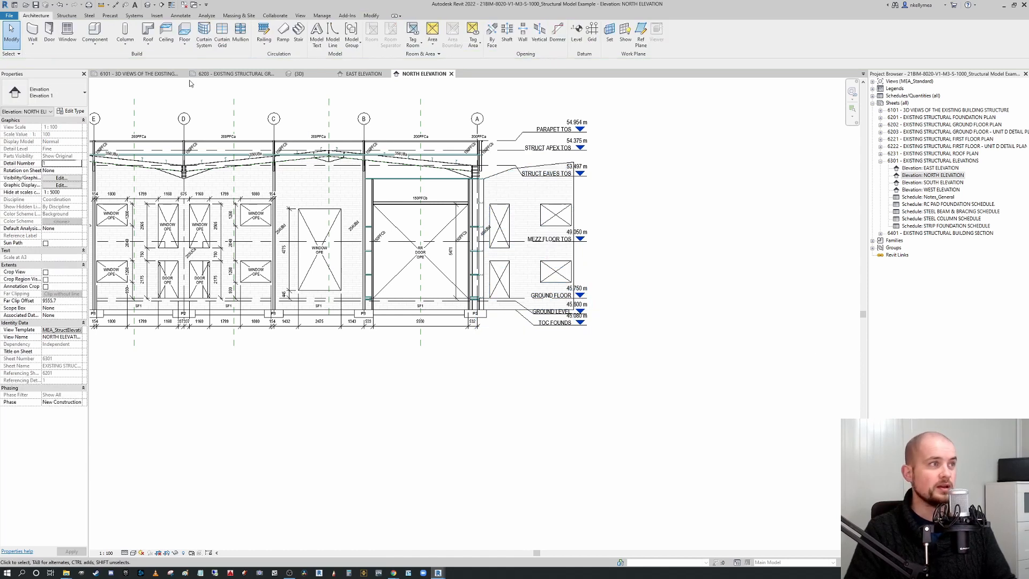
pyautogui.click(571, 216)
pyautogui.press('Escape')
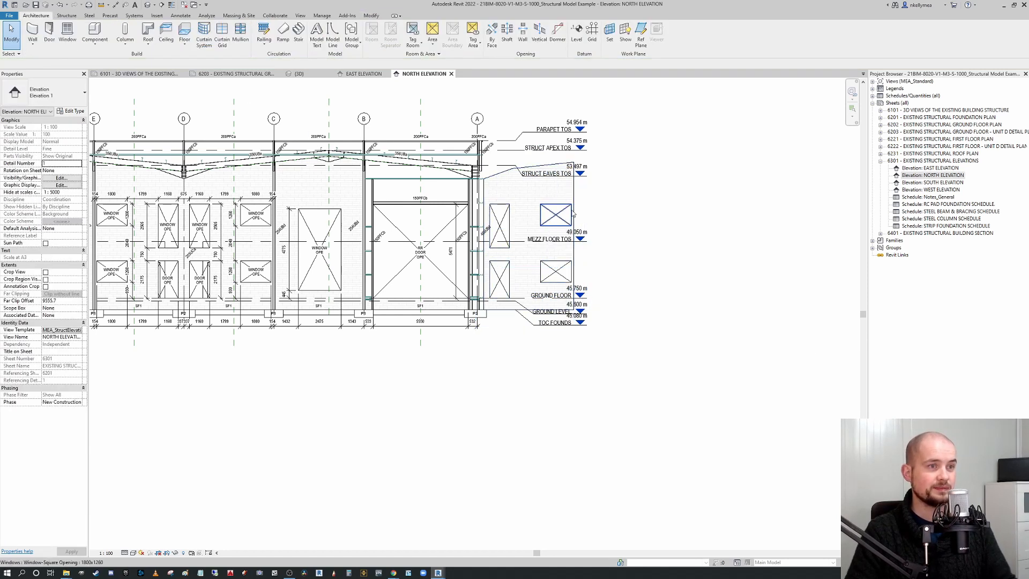
pyautogui.click(574, 217)
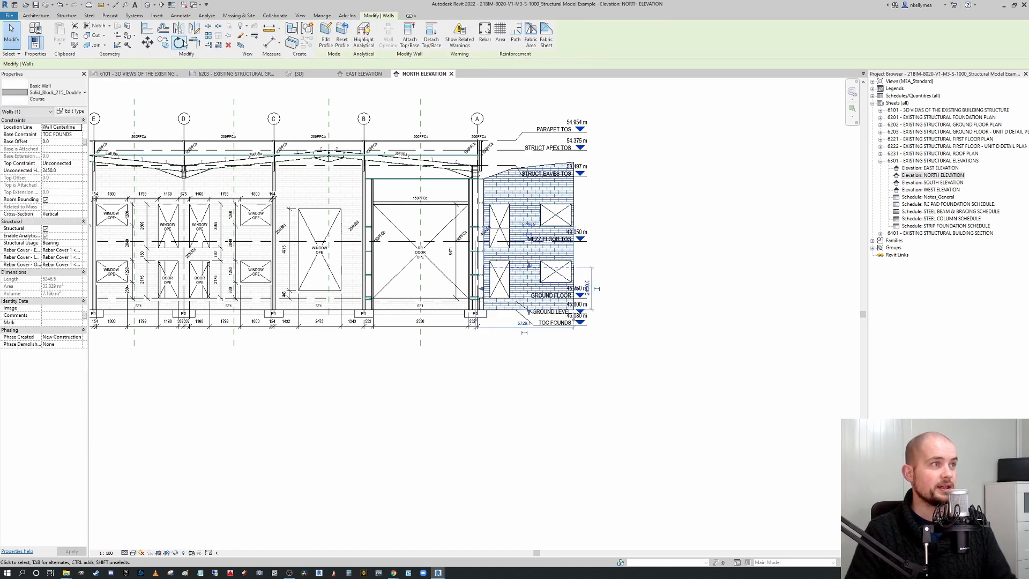
pyautogui.click(180, 43)
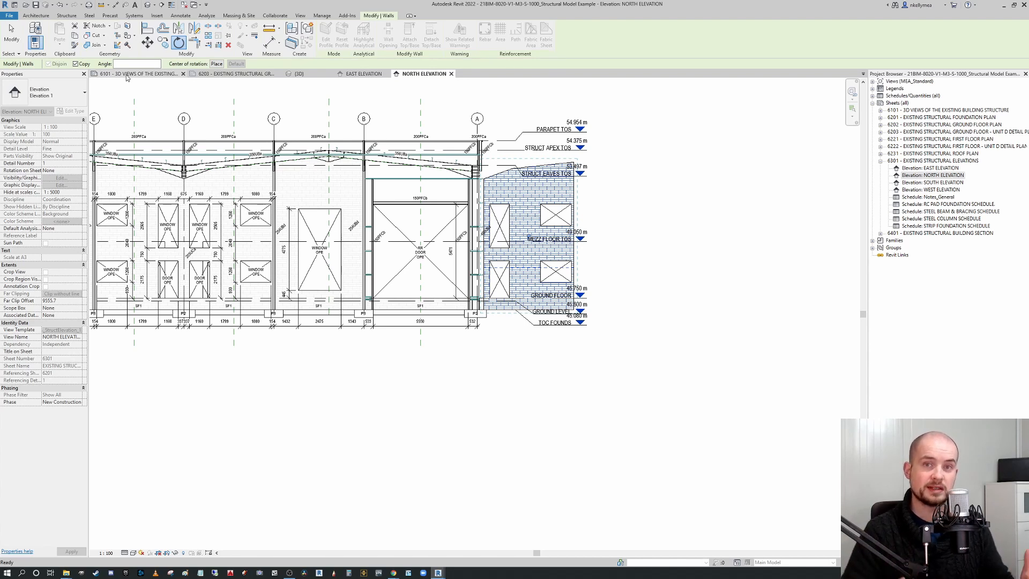
pyautogui.press('Escape')
pyautogui.press('Escape')
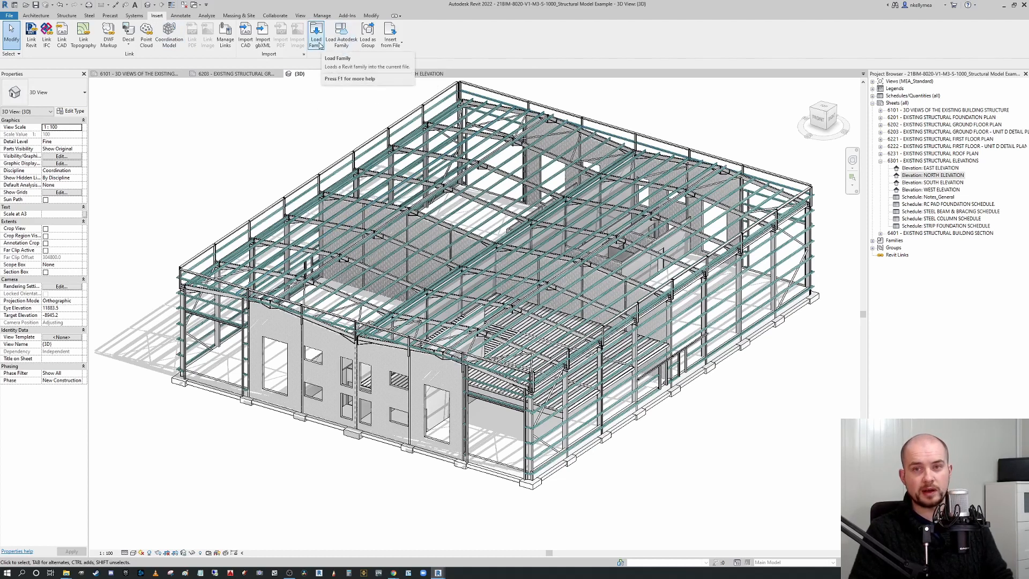
# Open the Load Autodesk Family dialog in the 3D view and review its language and region locale settings.
pyautogui.click(341, 35)
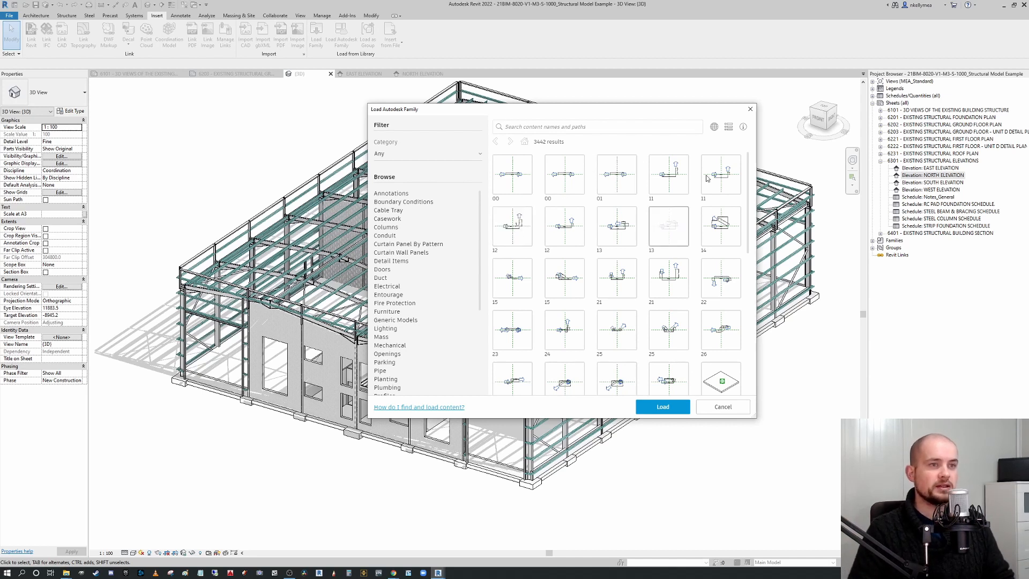
pyautogui.click(713, 129)
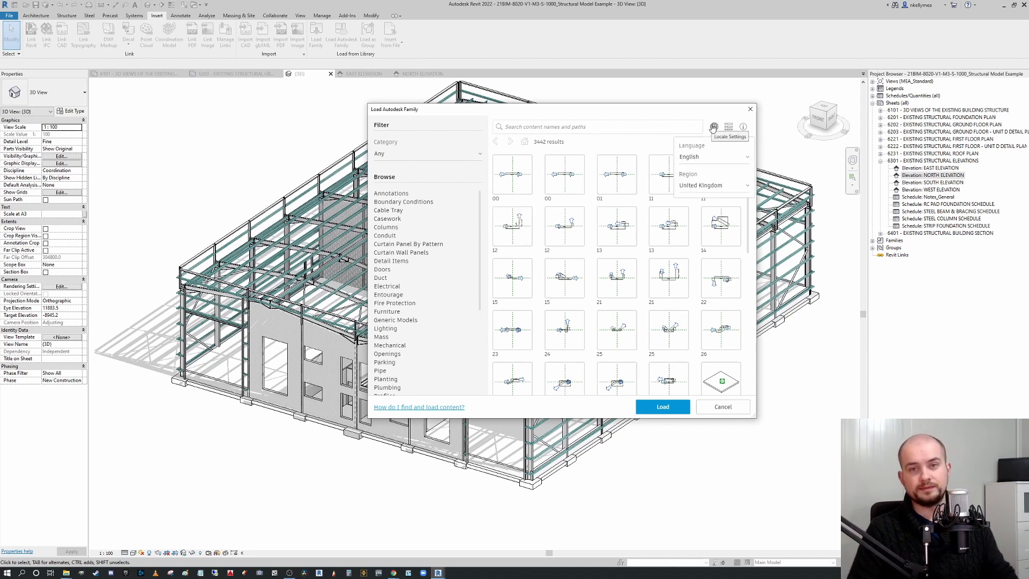
pyautogui.click(724, 185)
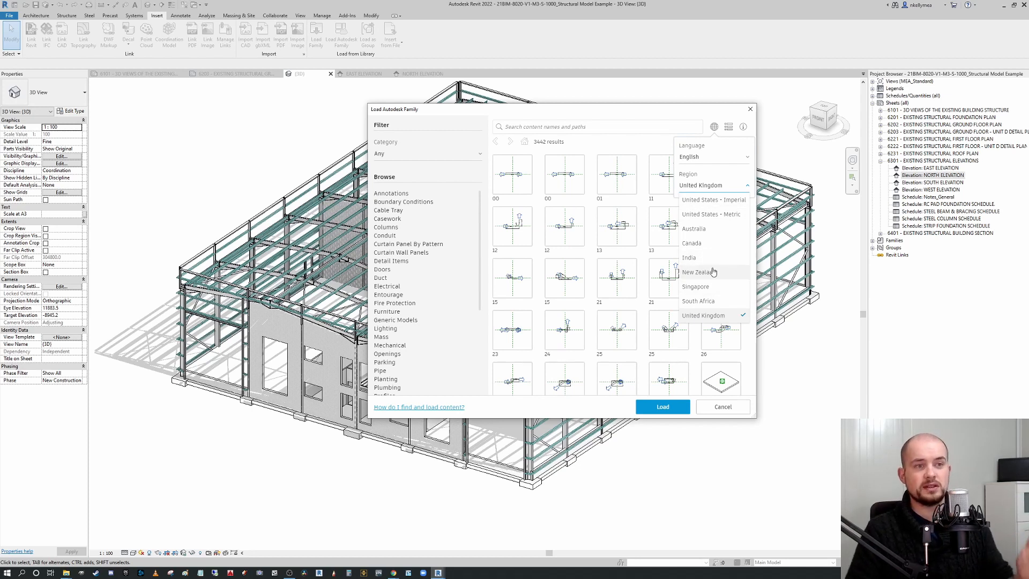
pyautogui.click(714, 127)
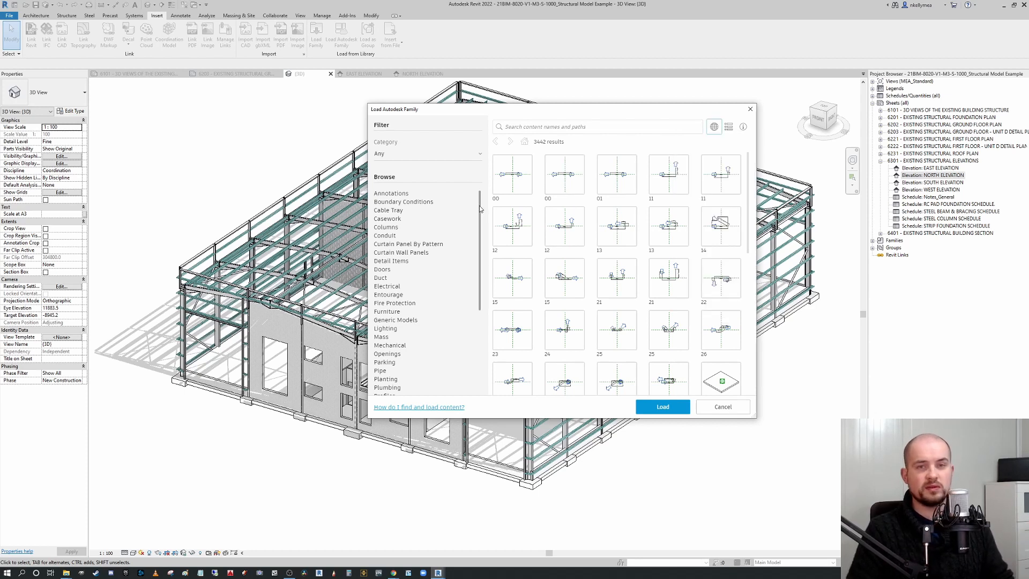
# Browse the family categories and content thumbnails in the Load Autodesk Family dialog.
pyautogui.scroll(-5, 482, 209)
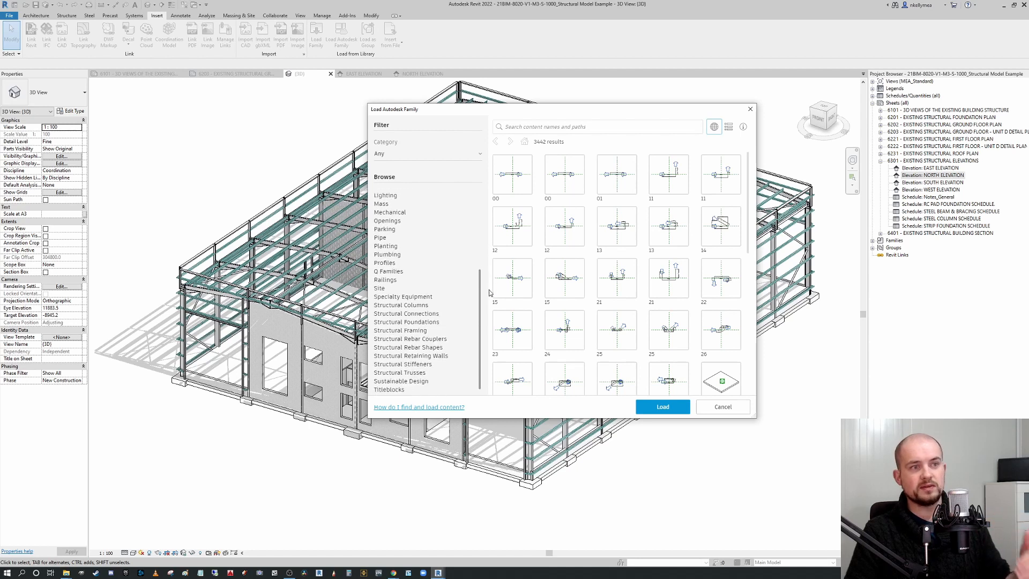
pyautogui.scroll(5, 487, 200)
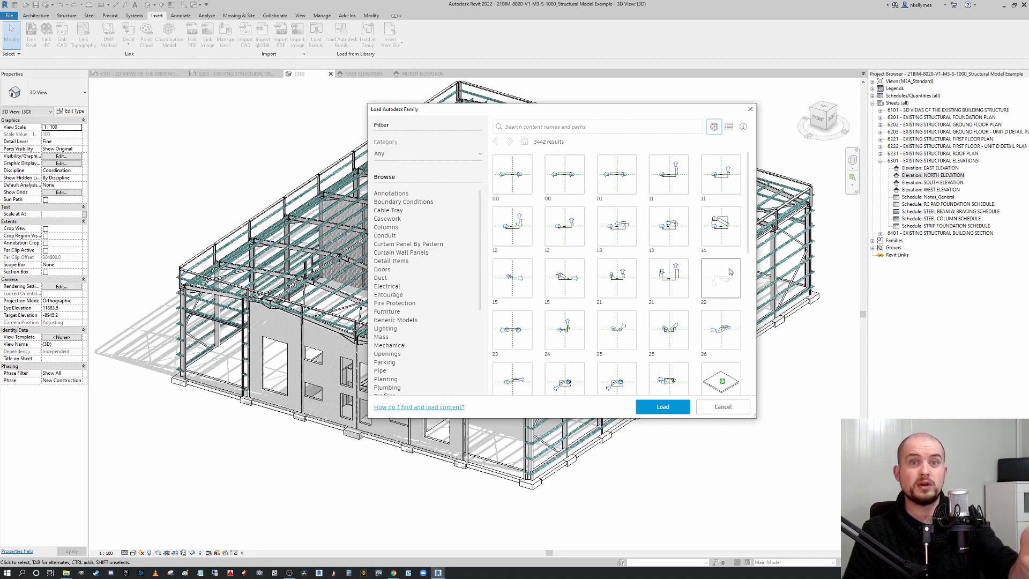
pyautogui.click(512, 225)
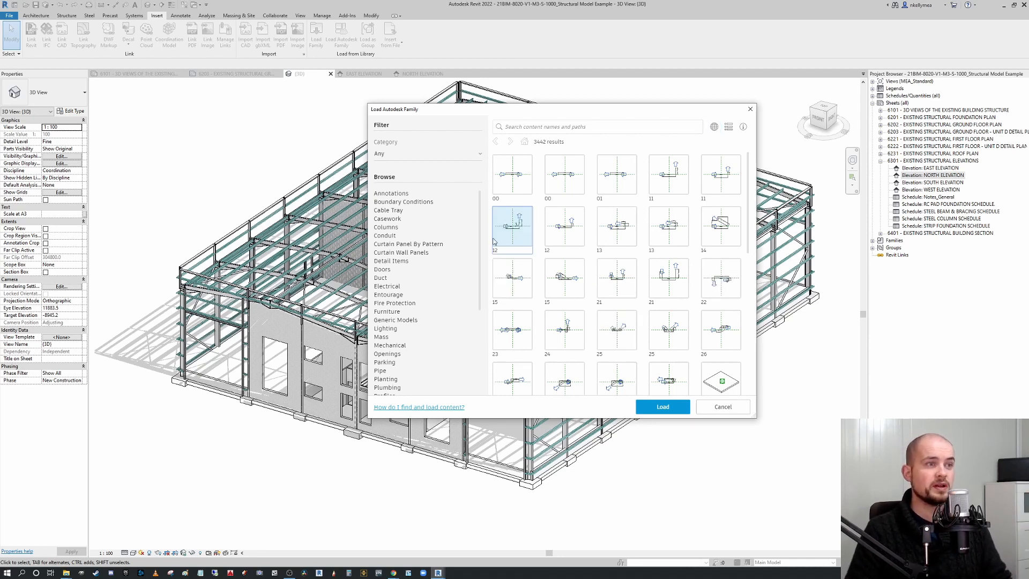
# Search the Autodesk family library for column.
pyautogui.click(564, 126)
pyautogui.write('column')
pyautogui.press('Return')
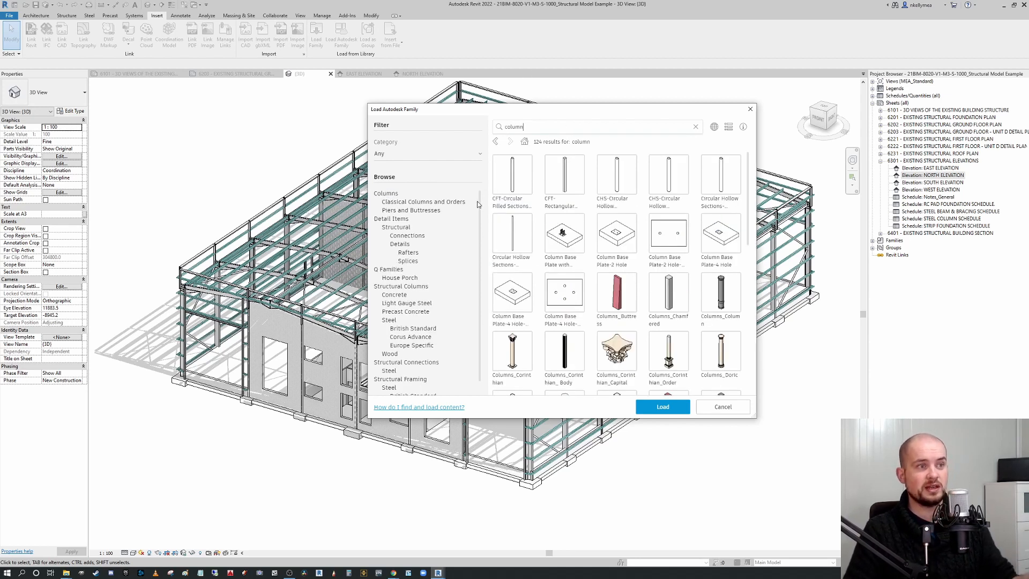
# Browse the column search results and their categories, stepping back and forward through the result history.
pyautogui.scroll(-1, 477, 204)
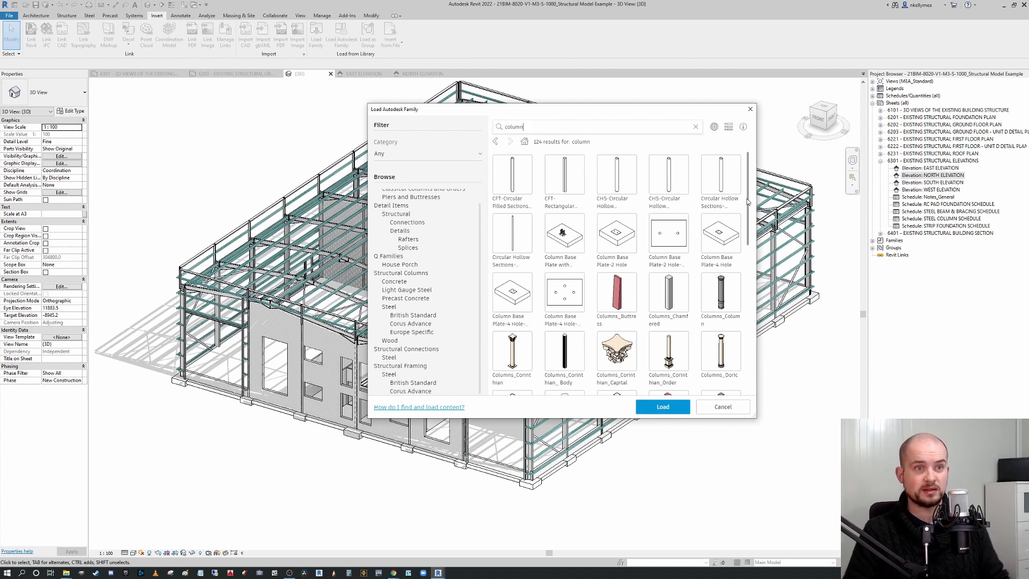
pyautogui.scroll(-2, 741, 261)
pyautogui.scroll(-10, 741, 258)
pyautogui.click(723, 270)
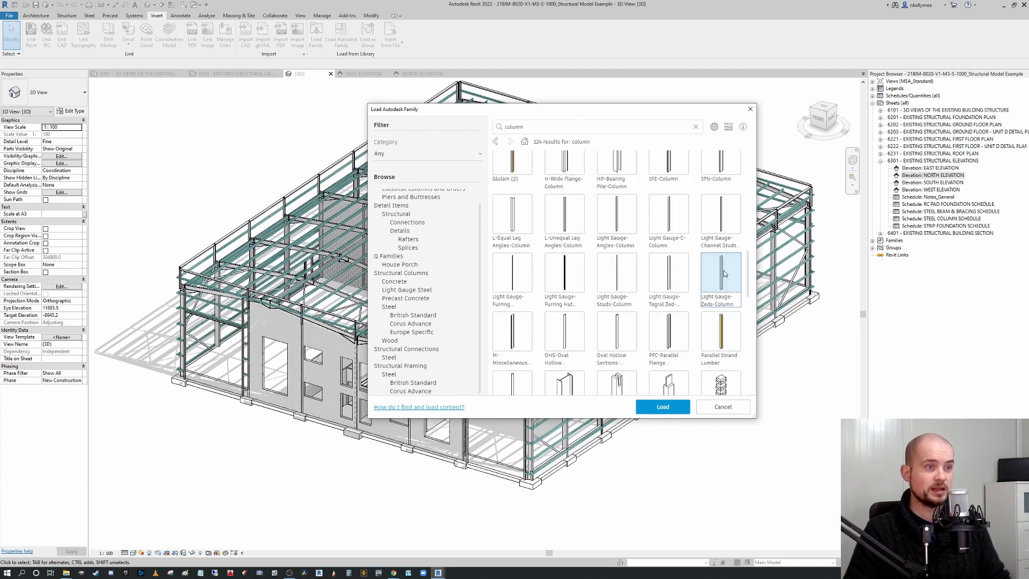
pyautogui.scroll(1, 485, 251)
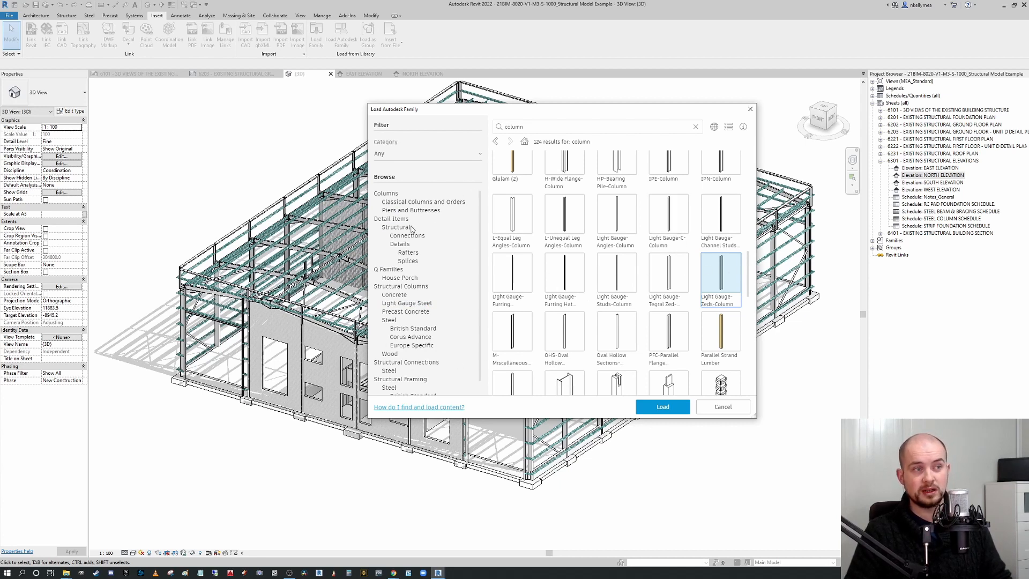
pyautogui.scroll(-1, 411, 225)
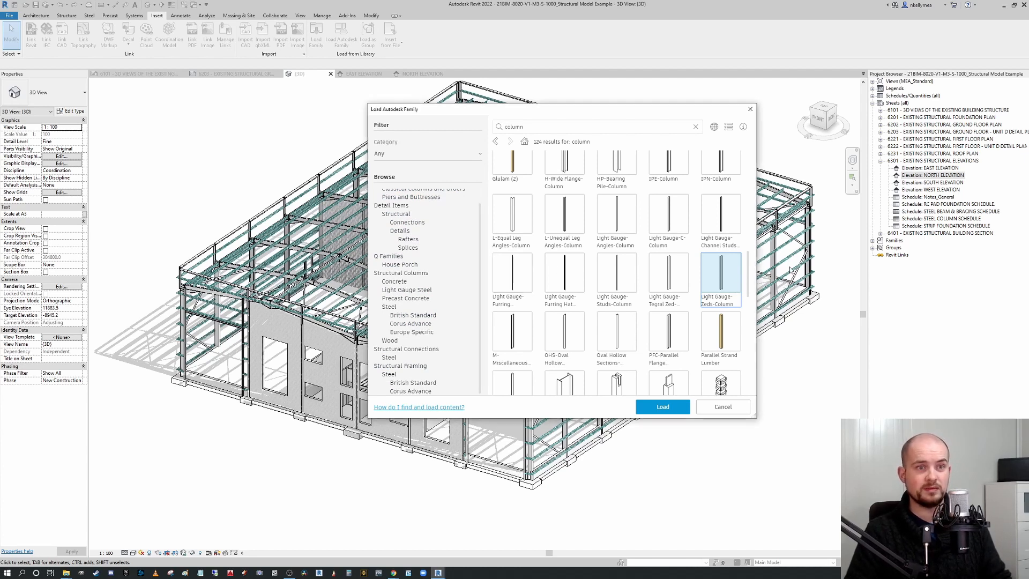
pyautogui.scroll(1, 552, 344)
pyautogui.scroll(5, 552, 344)
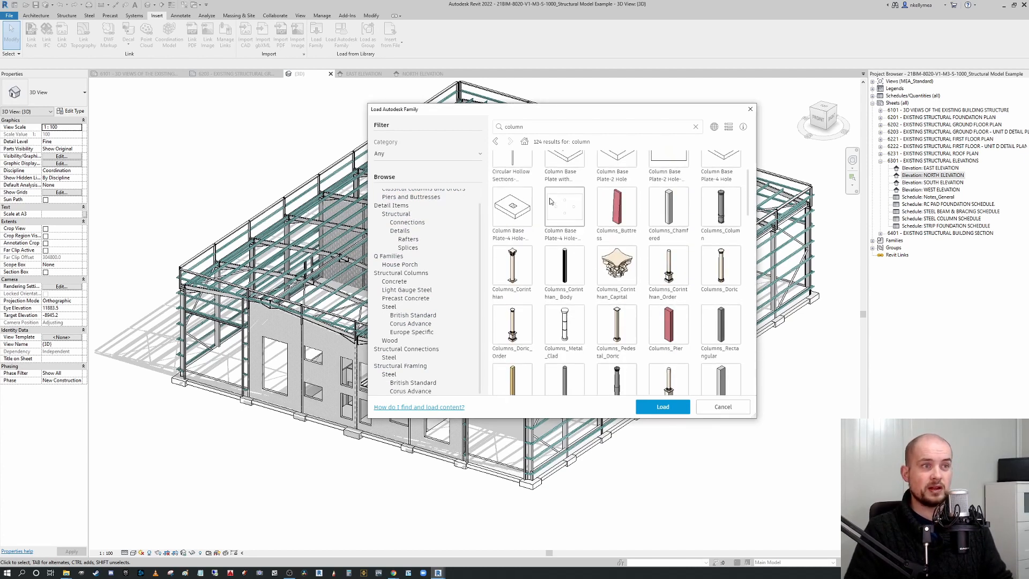
pyautogui.click(495, 142)
pyautogui.click(510, 143)
pyautogui.click(525, 142)
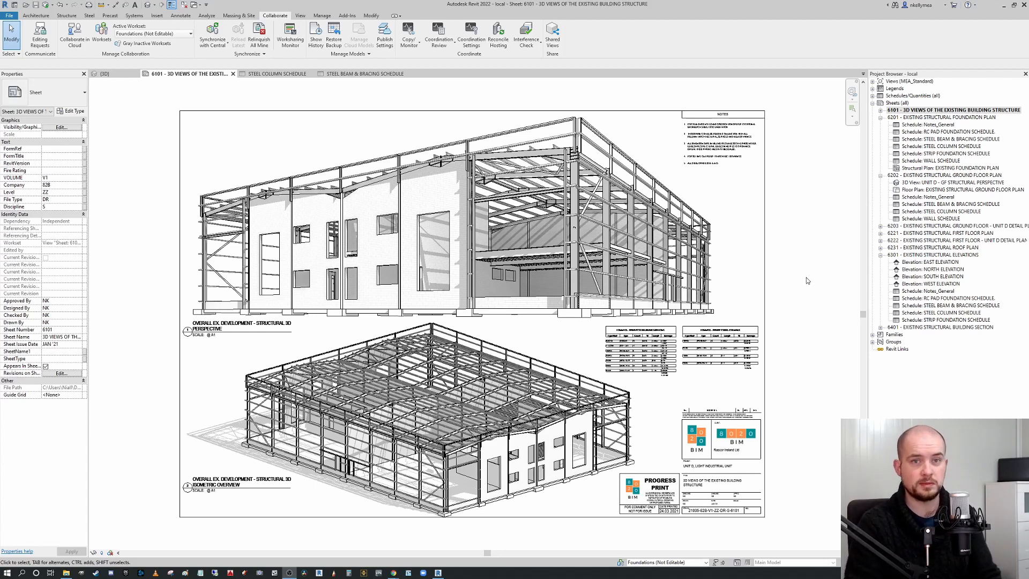
pyautogui.moveTo(802, 277); pyautogui.dragTo(809, 291, button='middle')
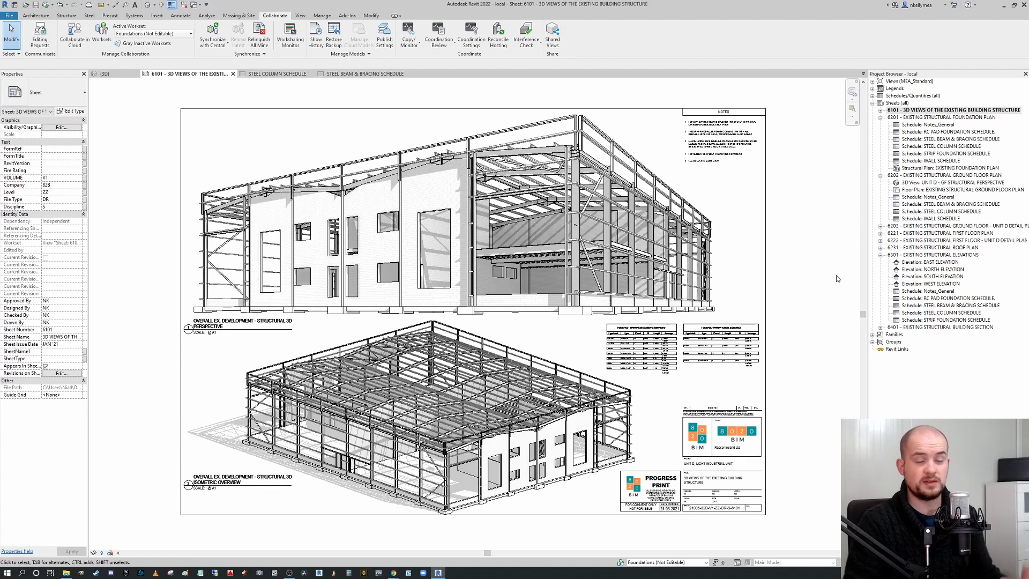
# Open the existing structural ground floor plan view and pan around its layout.
pyautogui.doubleClick(944, 212)
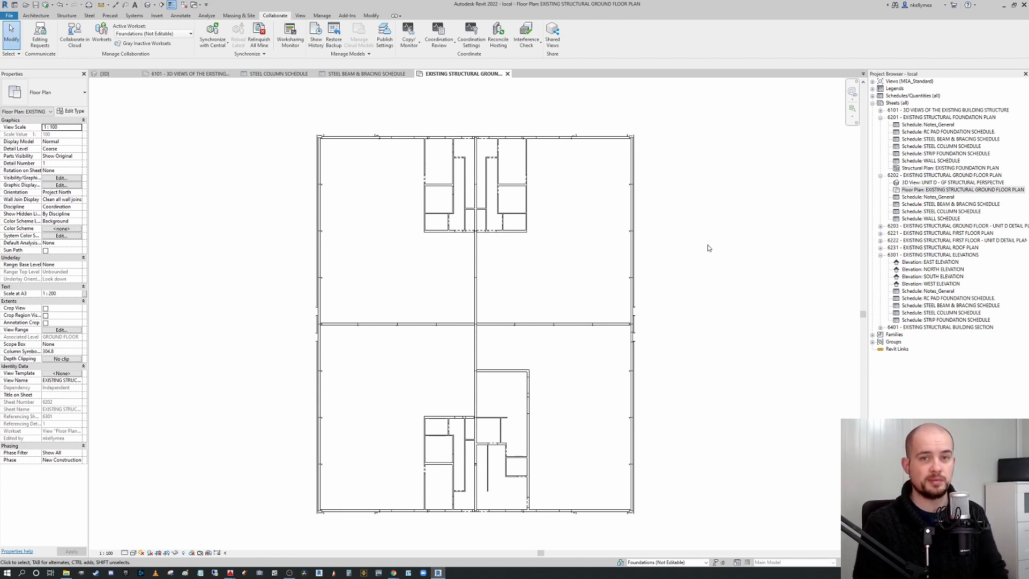
pyautogui.moveTo(682, 284)
pyautogui.mouseDown(button='middle')
pyautogui.moveTo(669, 260)
pyautogui.moveTo(690, 268)
pyautogui.mouseUp(button='middle')
pyautogui.scroll(-1, 706, 258)
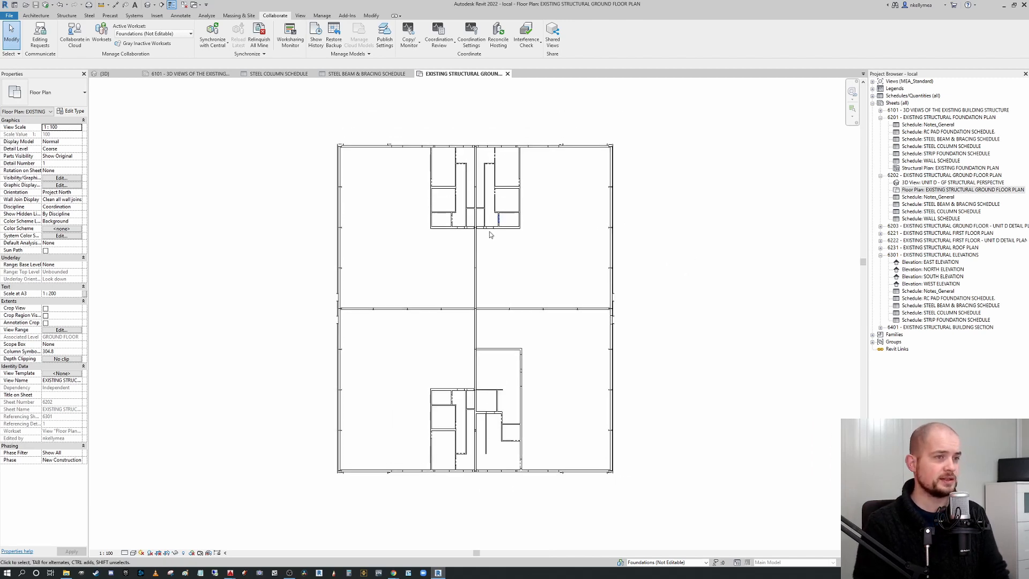
pyautogui.scroll(1, 501, 294)
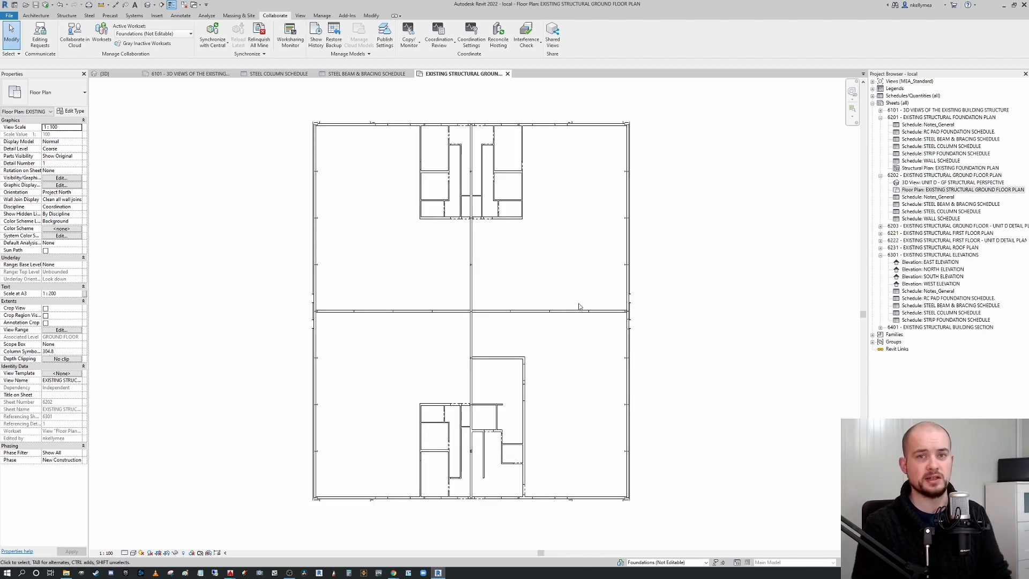
pyautogui.moveTo(604, 303); pyautogui.dragTo(662, 313, button='middle')
pyautogui.scroll(1, 578, 302)
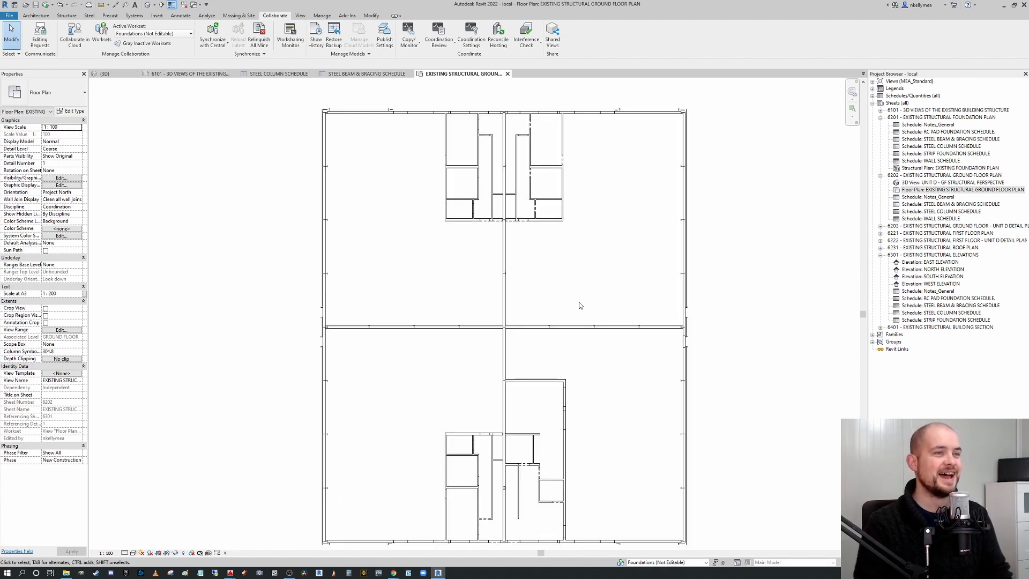
pyautogui.scroll(-1, 577, 296)
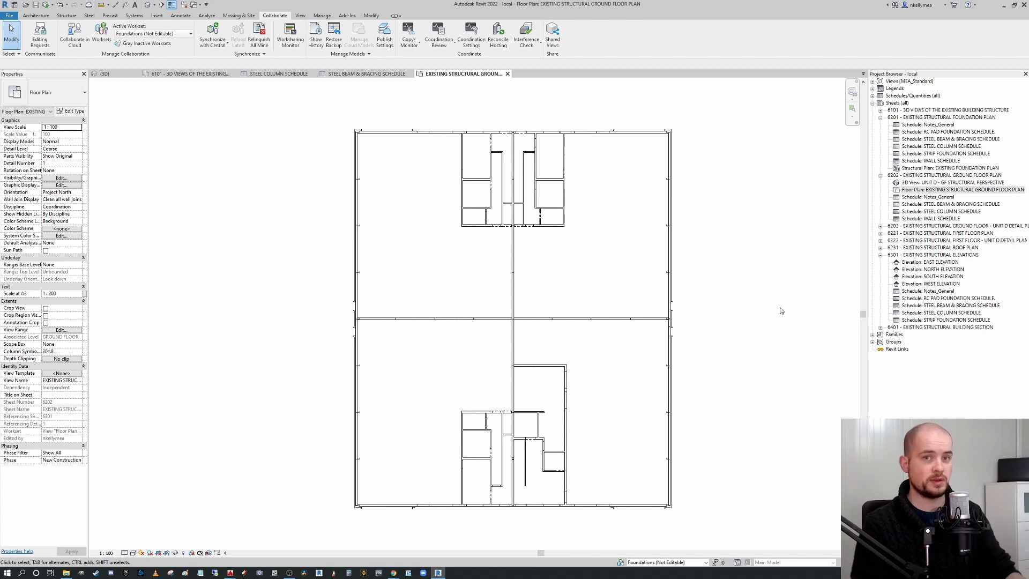
pyautogui.moveTo(764, 313); pyautogui.dragTo(756, 310, button='middle')
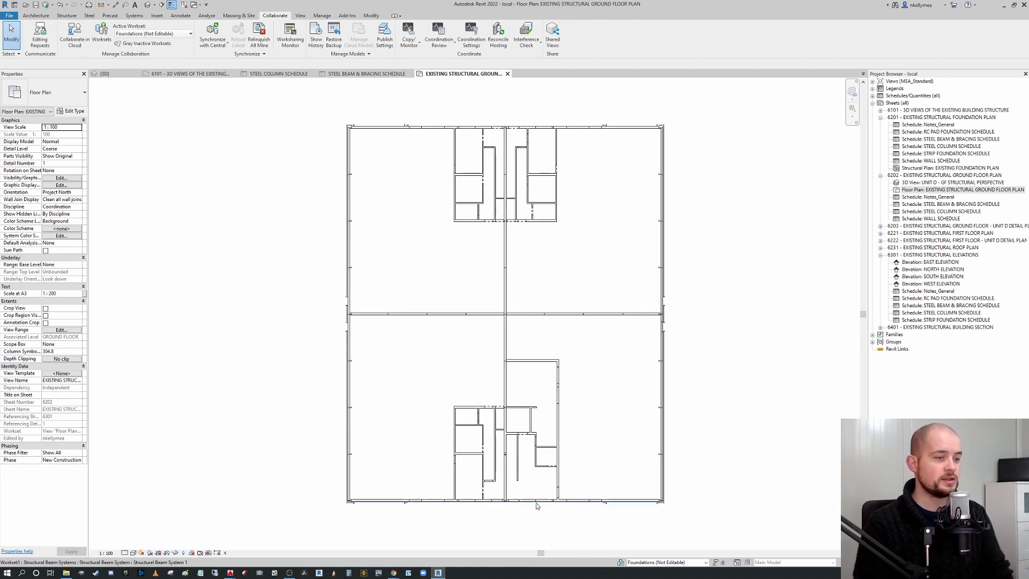
# Switch to AutoCAD and inspect the 1-100 drawing, zooming into the building's wall corners.
pyautogui.moveTo(231, 572)
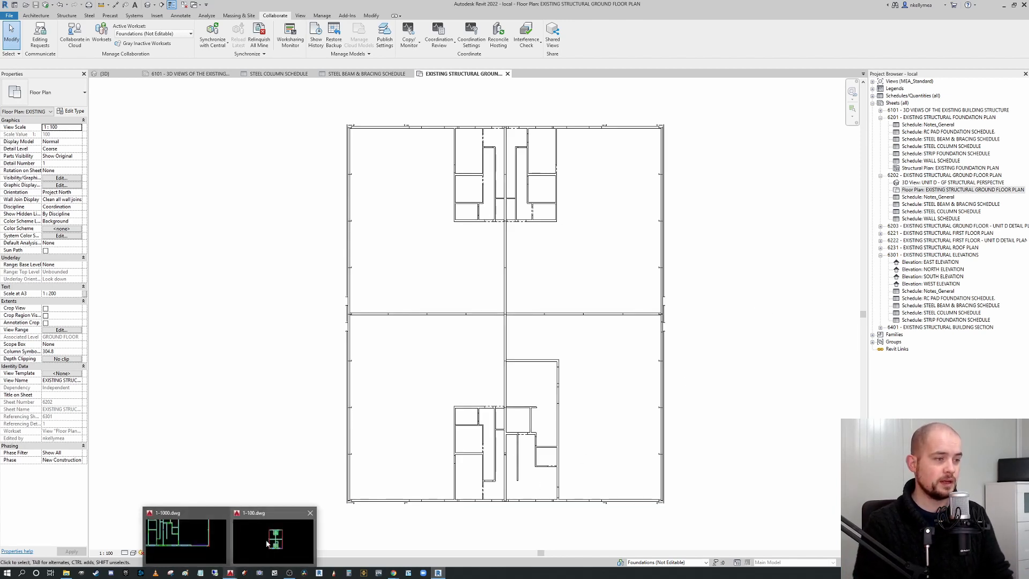
pyautogui.click(308, 527)
pyautogui.scroll(3, 541, 247)
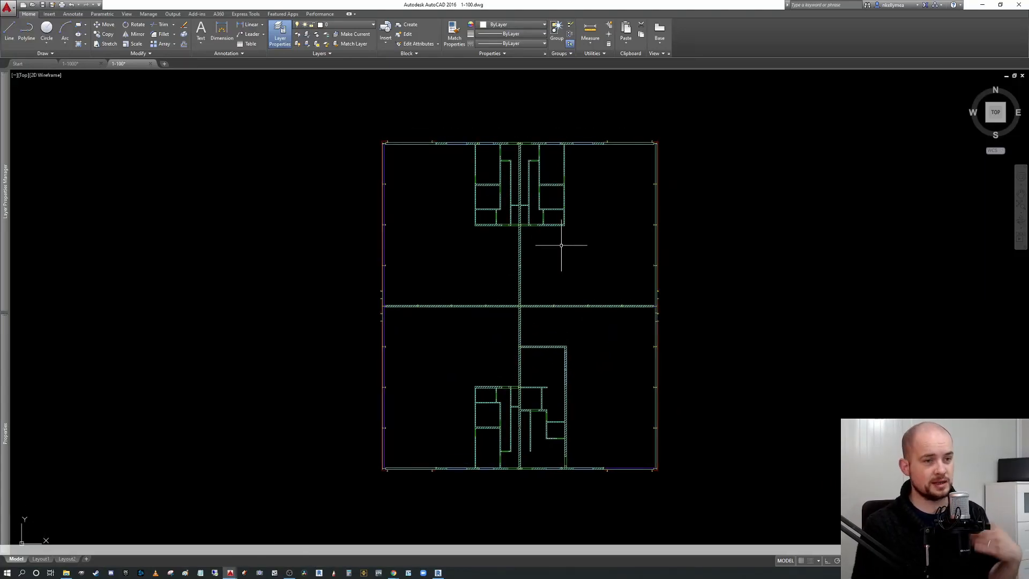
pyautogui.moveTo(603, 270); pyautogui.dragTo(641, 315, button='middle')
pyautogui.scroll(4, 687, 141)
pyautogui.scroll(3, 718, 247)
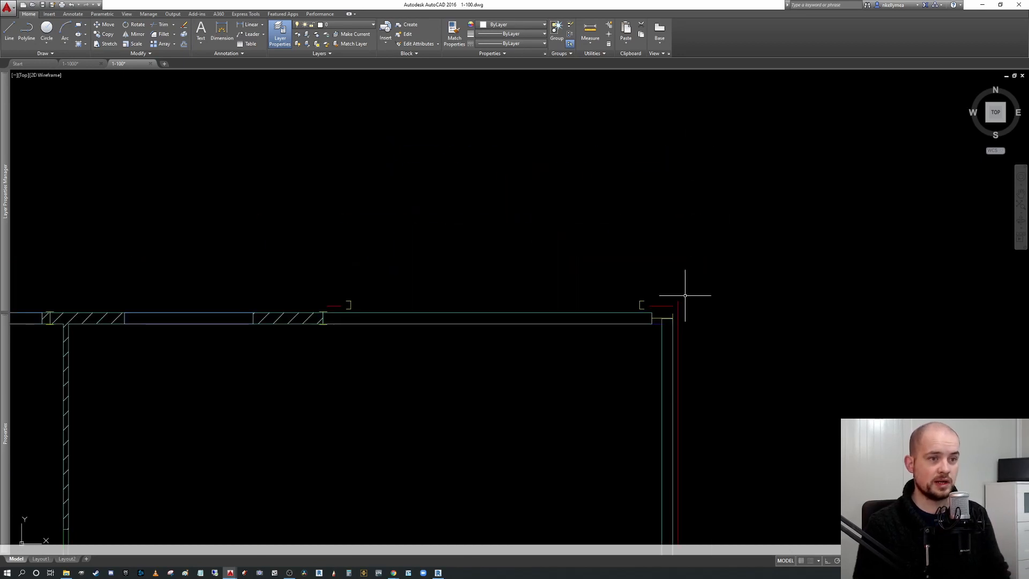
pyautogui.scroll(2, 723, 284)
pyautogui.scroll(-2, 752, 259)
pyautogui.moveTo(713, 241); pyautogui.dragTo(555, 203, button='middle')
pyautogui.scroll(4, 525, 233)
pyautogui.scroll(-10, 609, 239)
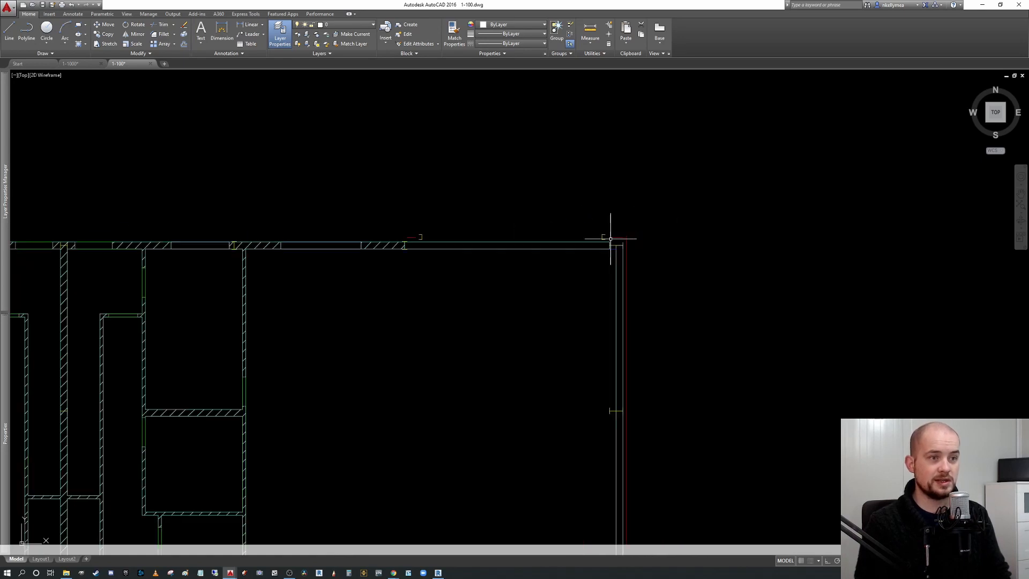
pyautogui.moveTo(595, 485); pyautogui.dragTo(600, 326, button='middle')
pyautogui.moveTo(614, 191); pyautogui.dragTo(623, 292, button='middle')
pyautogui.scroll(2, 623, 292)
pyautogui.scroll(4, 625, 96)
pyautogui.scroll(-2, 590, 154)
pyautogui.scroll(-6, 579, 202)
pyautogui.scroll(8, 592, 341)
pyautogui.scroll(-8, 592, 341)
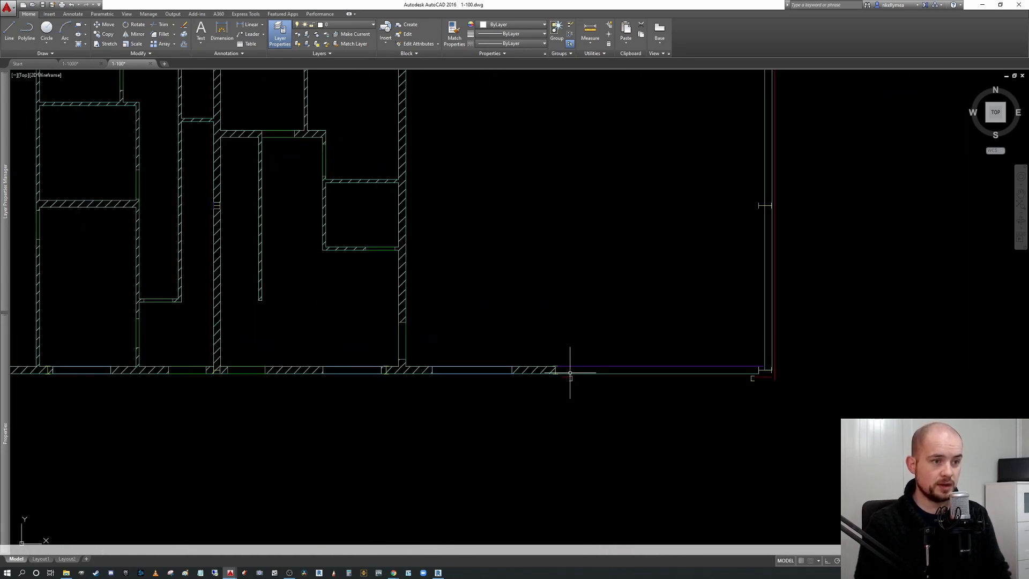
pyautogui.moveTo(573, 315); pyautogui.dragTo(555, 341, button='middle')
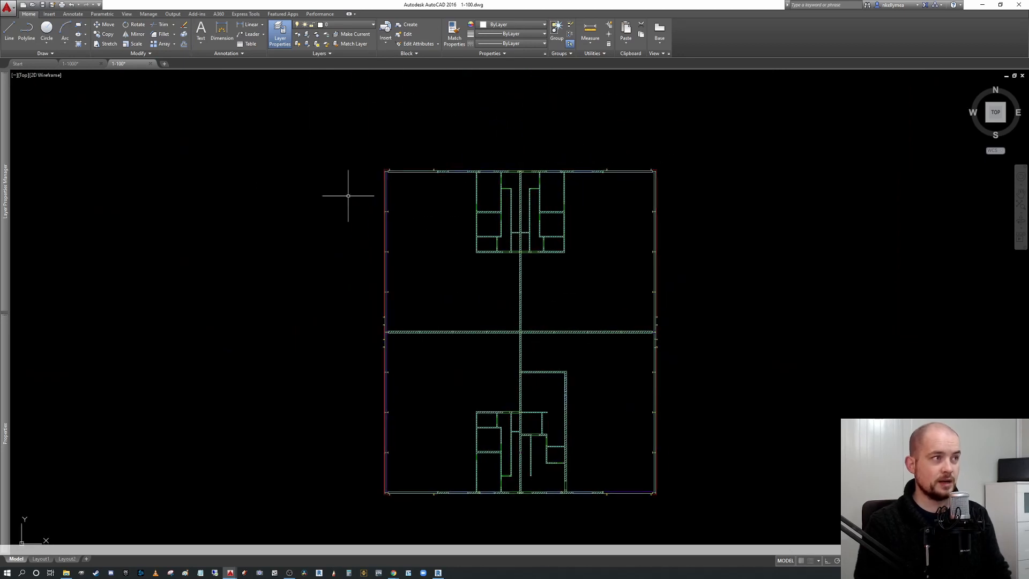
# Compare the 1-1000 and 1-100 drawings by switching between them and zooming into the same corner.
pyautogui.click(86, 66)
pyautogui.scroll(-6, 535, 179)
pyautogui.scroll(4, 554, 229)
pyautogui.moveTo(602, 236); pyautogui.dragTo(546, 259, button='middle')
pyautogui.scroll(2, 535, 234)
pyautogui.scroll(-2, 535, 234)
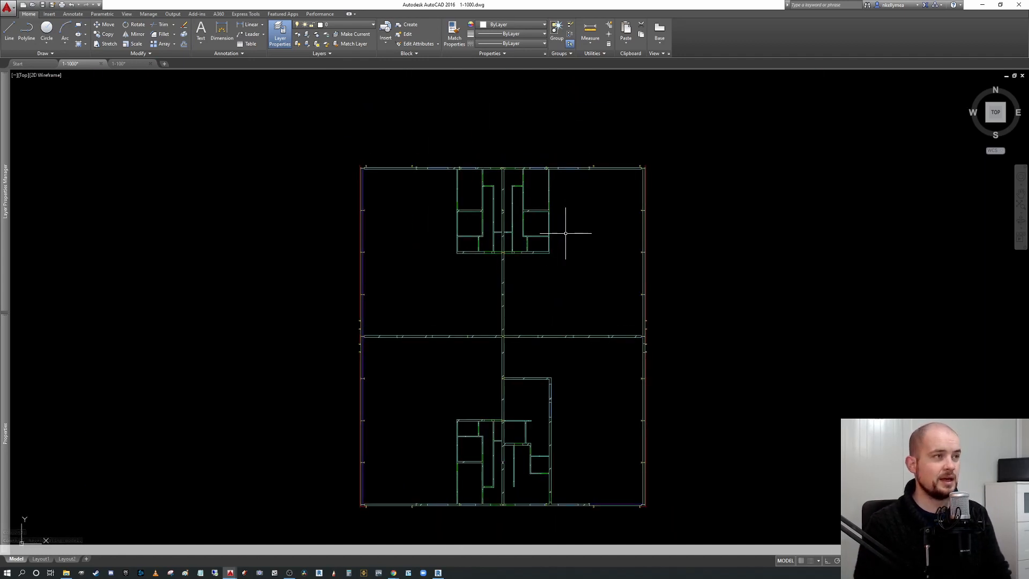
pyautogui.scroll(8, 652, 155)
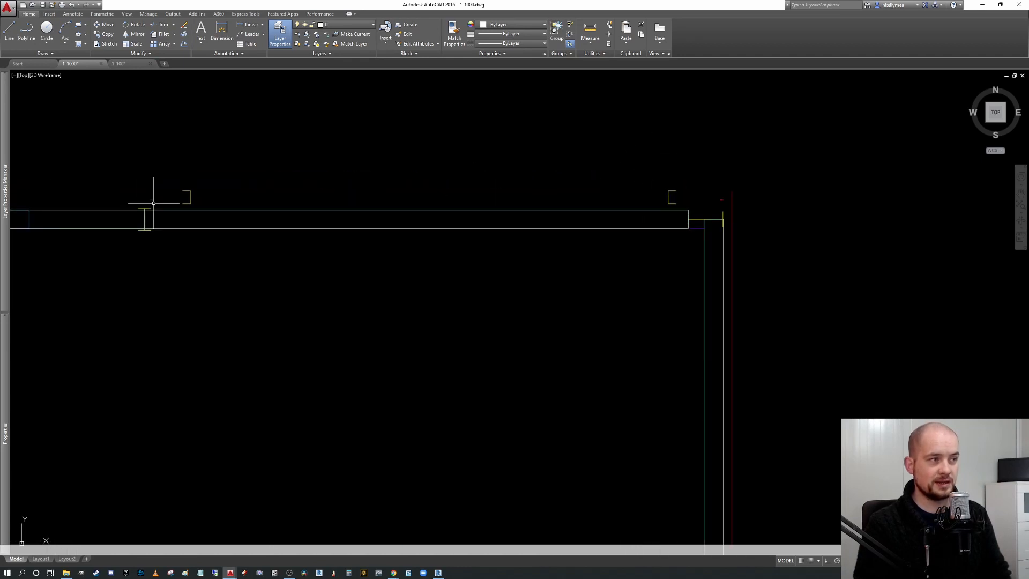
pyautogui.click(119, 63)
pyautogui.scroll(10, 629, 166)
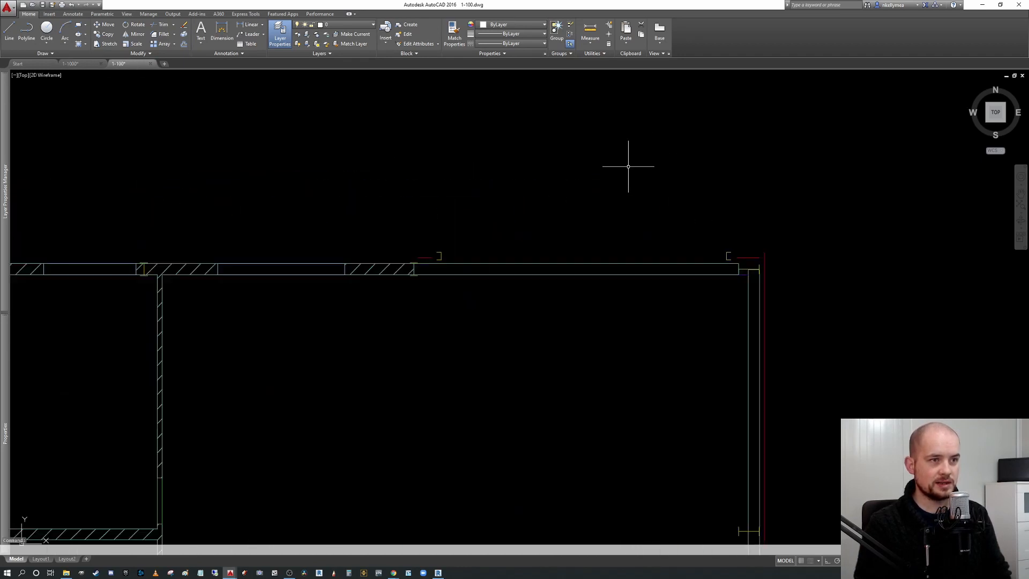
pyautogui.click(75, 63)
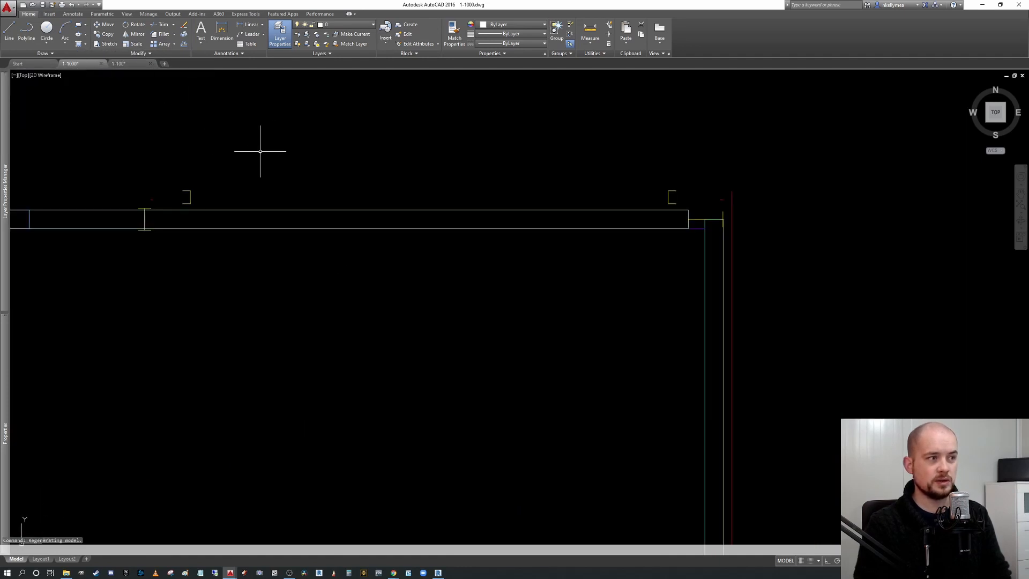
# Select the lines at the building corner in the 1-1000 drawing to inspect their layers.
pyautogui.click(719, 196)
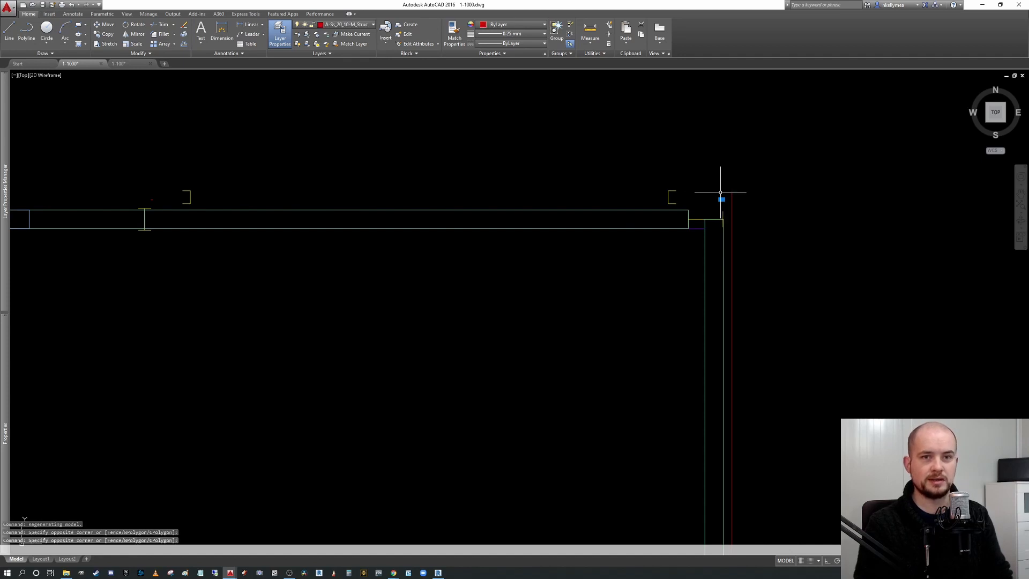
pyautogui.press('Escape')
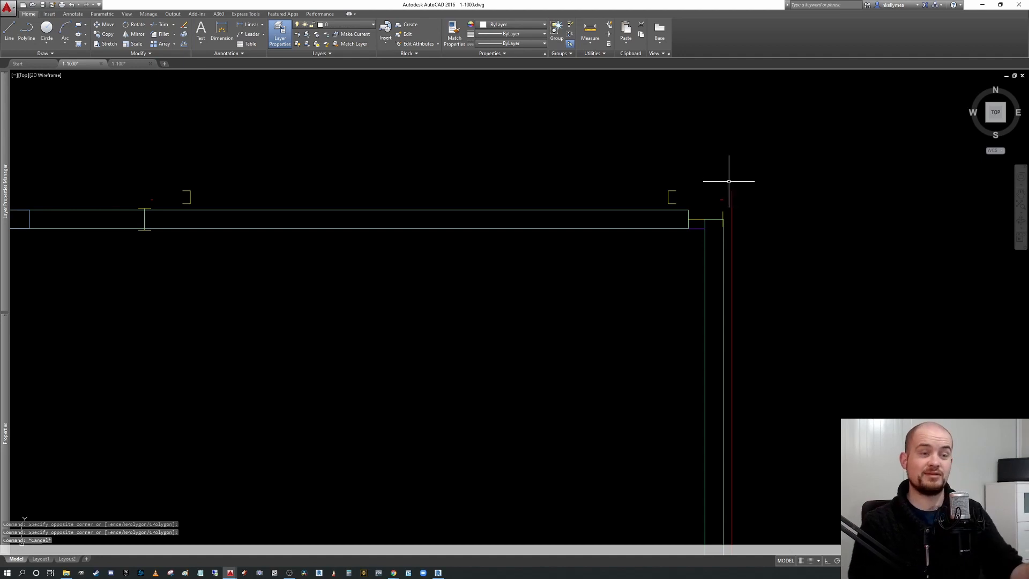
pyautogui.click(725, 202)
pyautogui.click(715, 193)
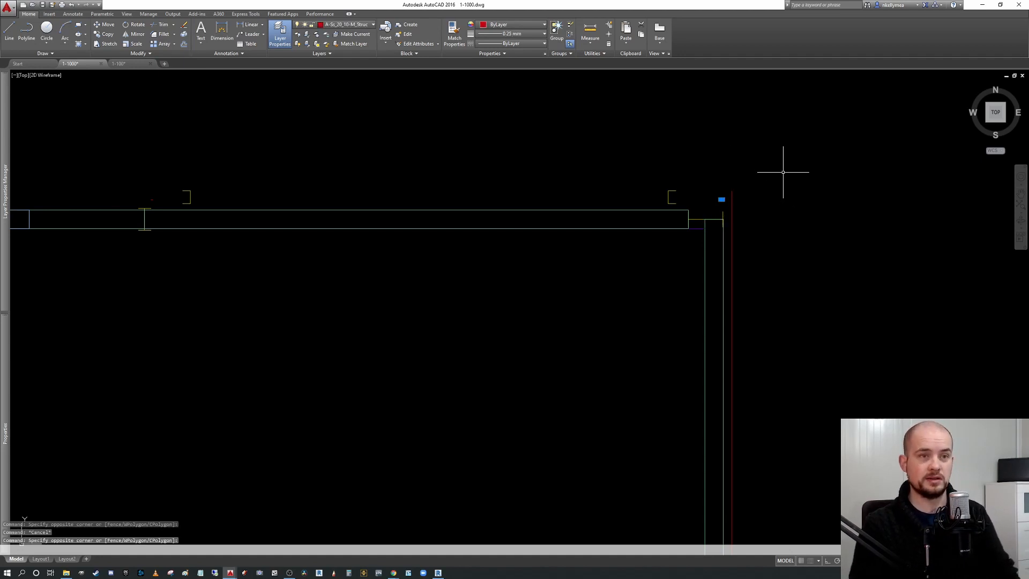
pyautogui.press('Escape')
pyautogui.click(655, 182)
pyautogui.click(680, 210)
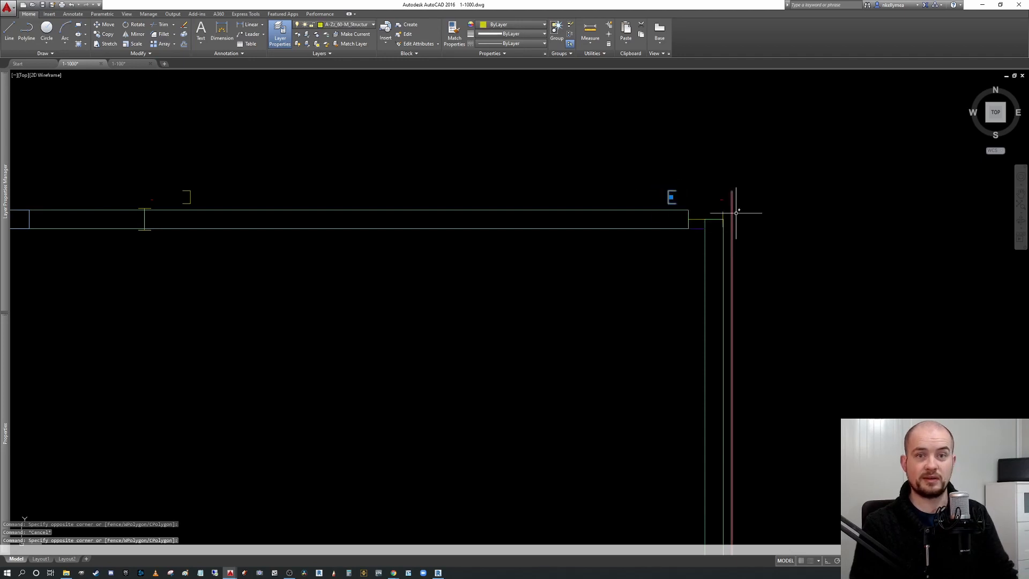
pyautogui.press('Escape')
# Zoom around the 1-1000 drawing and select wall and grid elements to examine them.
pyautogui.scroll(-5, 676, 211)
pyautogui.scroll(3, 585, 238)
pyautogui.scroll(2, 585, 238)
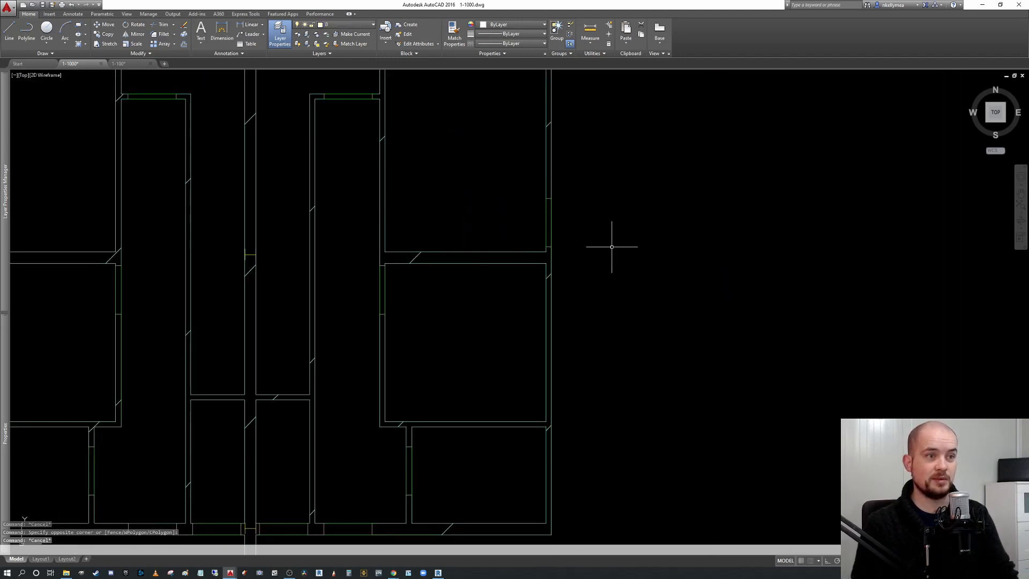
pyautogui.click(353, 272)
pyautogui.scroll(2, 387, 298)
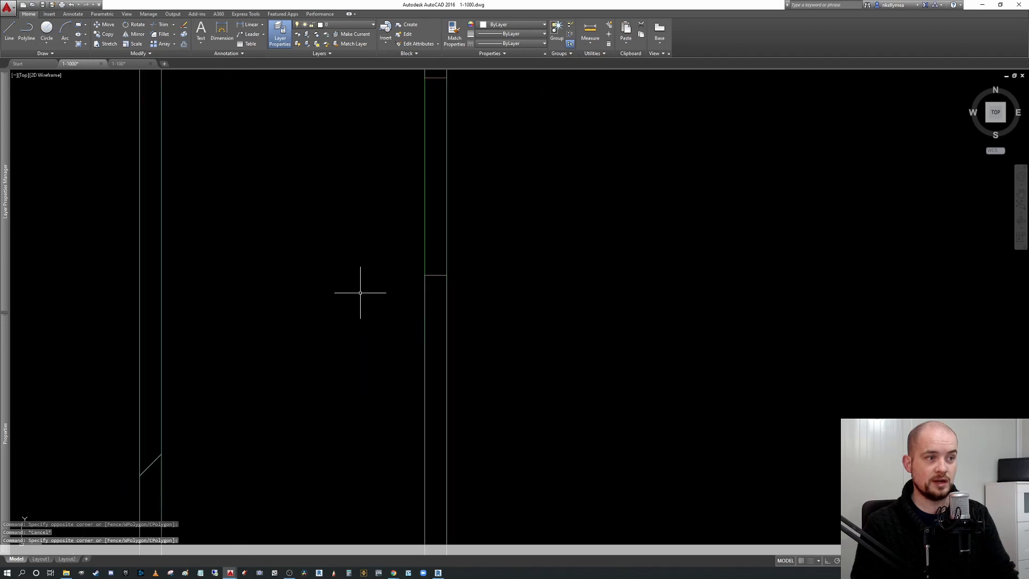
pyautogui.scroll(-6, 452, 273)
pyautogui.scroll(8, 596, 287)
pyautogui.scroll(2, 345, 313)
pyautogui.click(255, 246)
pyautogui.click(353, 376)
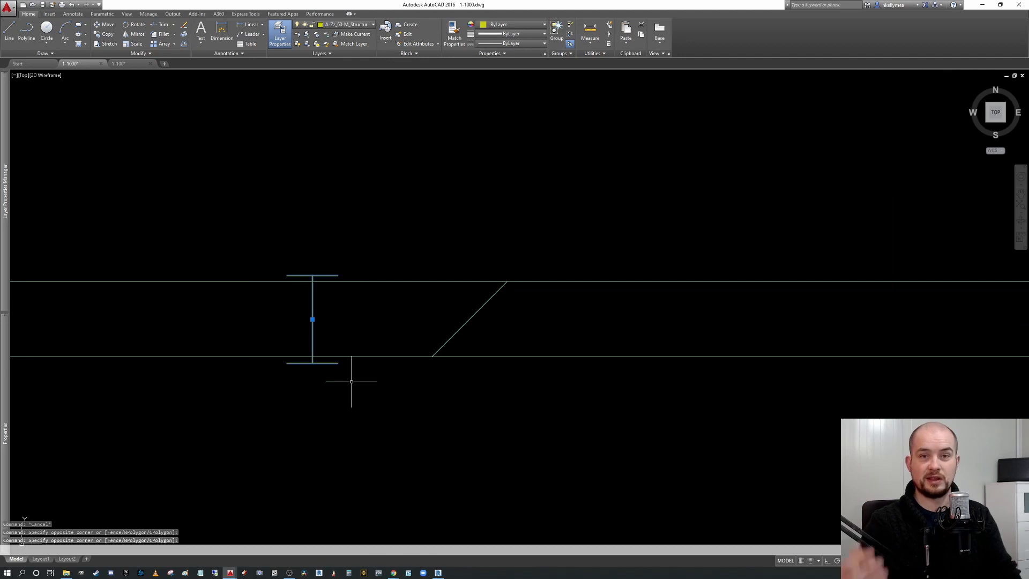
pyautogui.scroll(-3, 386, 346)
pyautogui.scroll(-6, 386, 345)
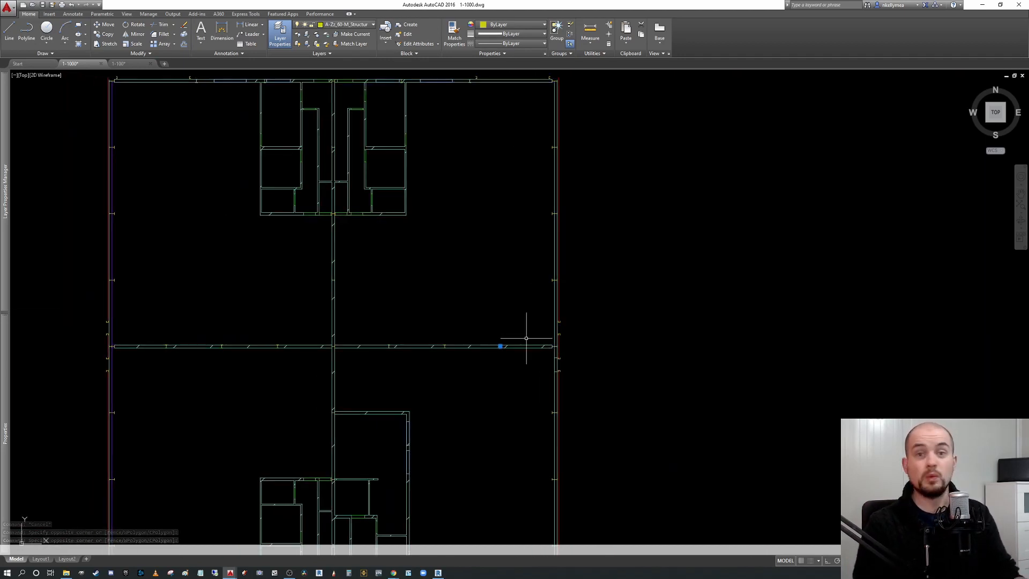
pyautogui.scroll(-2, 541, 342)
pyautogui.moveTo(613, 333); pyautogui.dragTo(619, 318, button='middle')
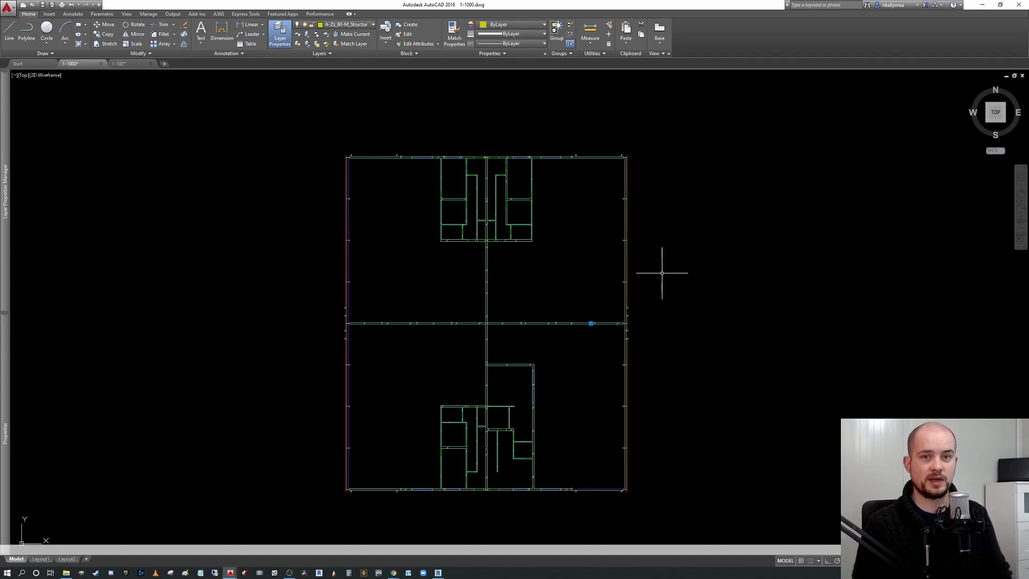
pyautogui.moveTo(632, 238); pyautogui.dragTo(620, 234, button='middle')
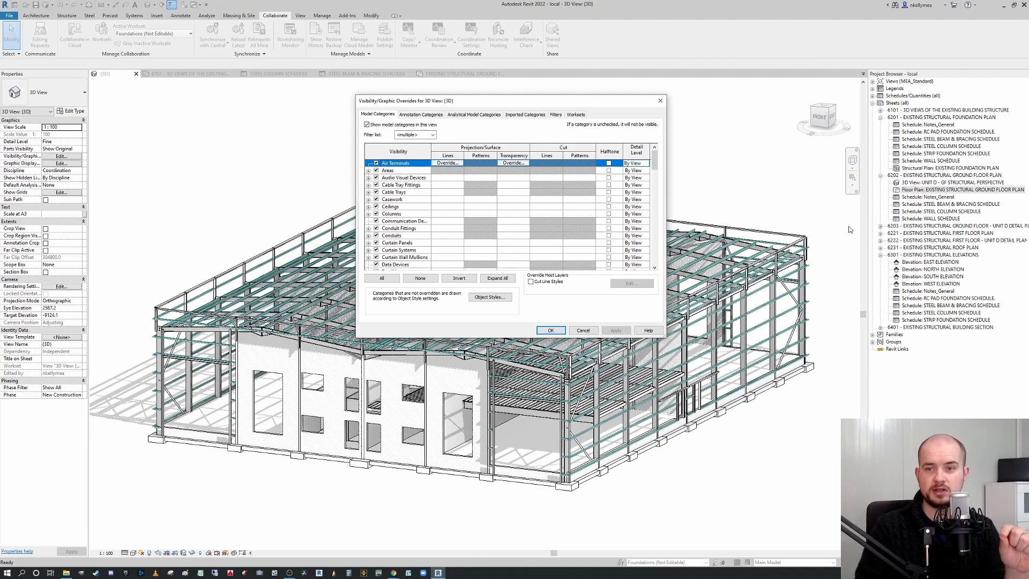
# Review the model categories in the 3D view's Visibility/Graphic Overrides dialog.
pyautogui.click(407, 178)
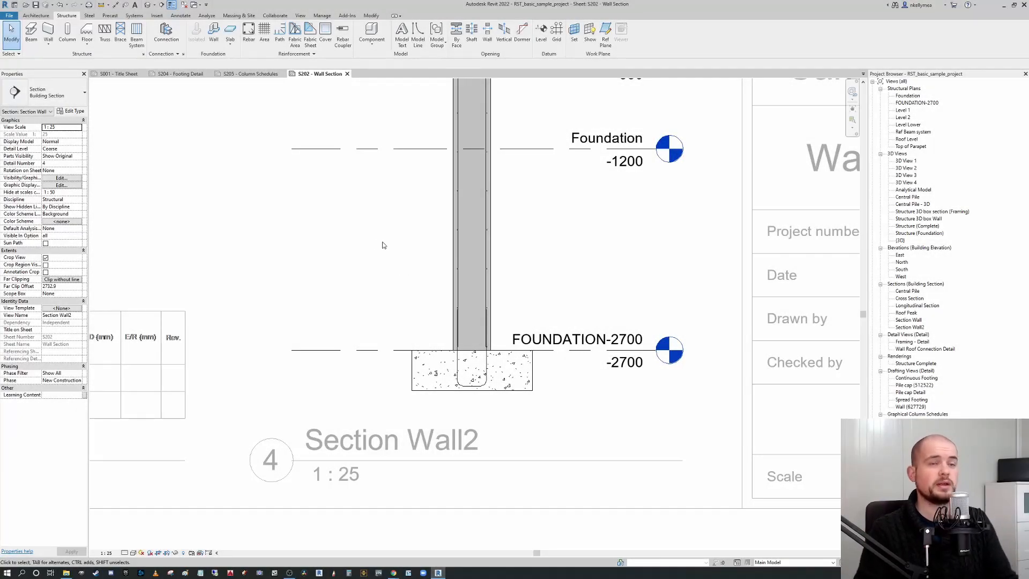
# Examine the footing and FOUNDATION-2700 level in the Section Wall2 view on sheet S202.
pyautogui.moveTo(426, 266); pyautogui.dragTo(406, 258, button='middle')
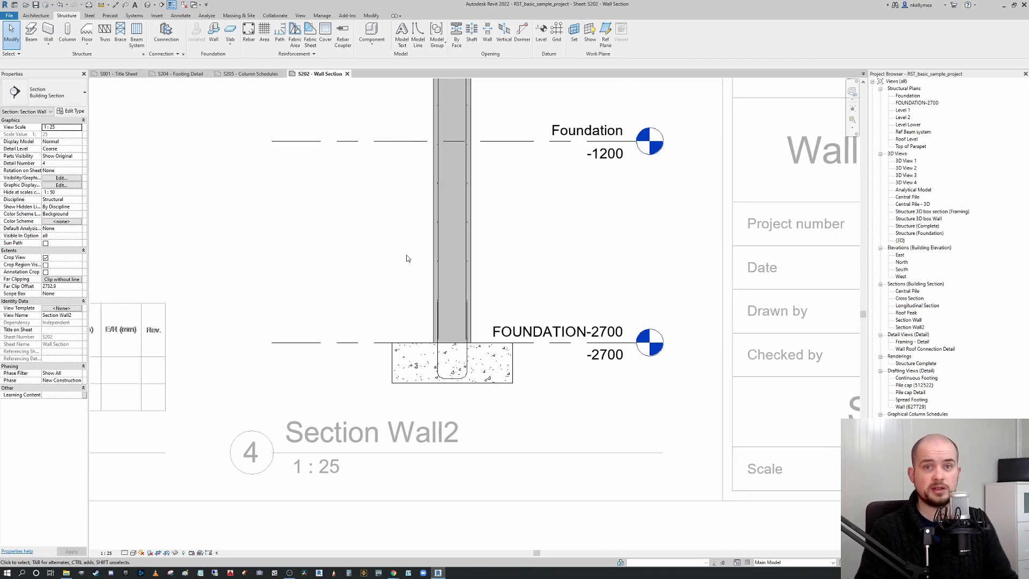
pyautogui.moveTo(523, 246); pyautogui.dragTo(453, 234, button='middle')
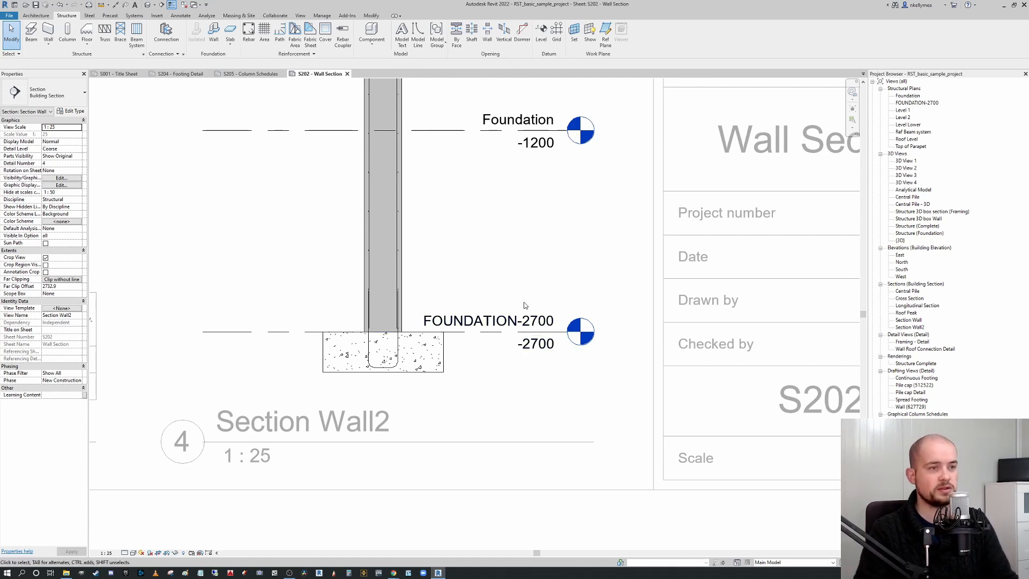
pyautogui.moveTo(515, 295)
pyautogui.mouseDown(button='middle')
pyautogui.moveTo(602, 287)
pyautogui.moveTo(523, 305)
pyautogui.mouseUp(button='middle')
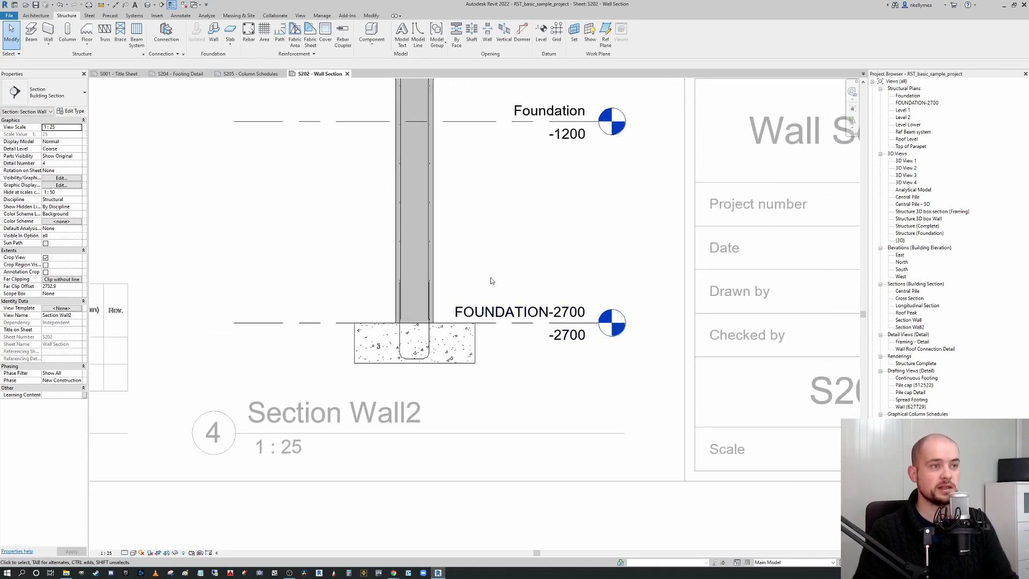
pyautogui.moveTo(500, 390)
pyautogui.mouseDown(button='middle')
pyautogui.moveTo(545, 384)
pyautogui.moveTo(383, 389)
pyautogui.moveTo(470, 396)
pyautogui.mouseUp(button='middle')
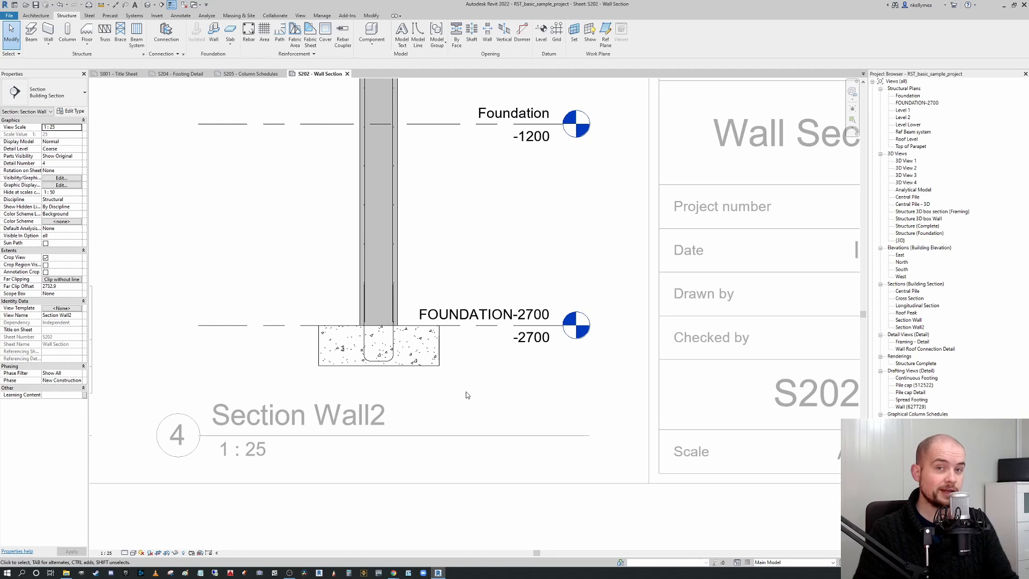
pyautogui.moveTo(516, 408); pyautogui.dragTo(553, 390, button='middle')
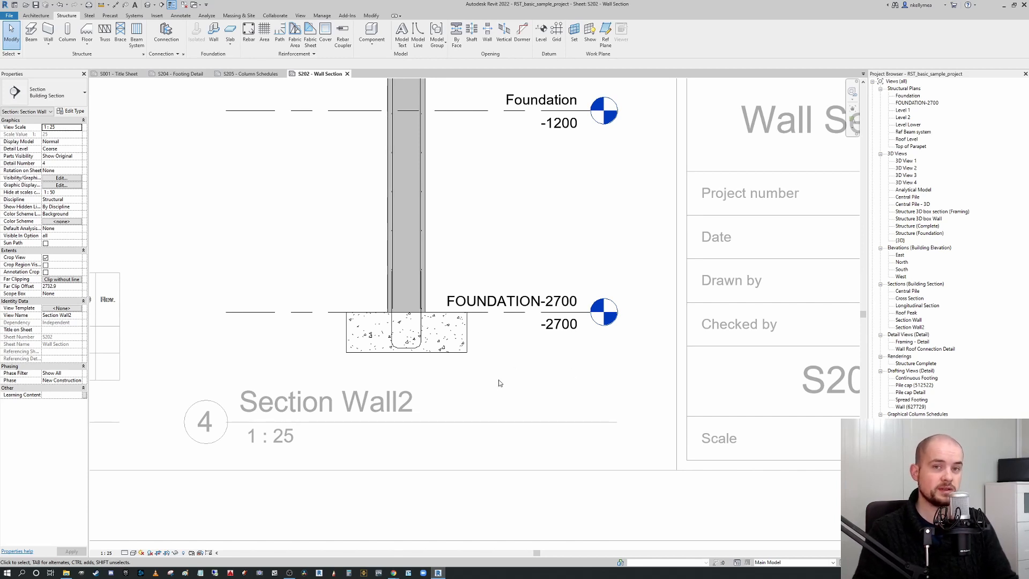
pyautogui.moveTo(500, 384); pyautogui.dragTo(542, 387, button='middle')
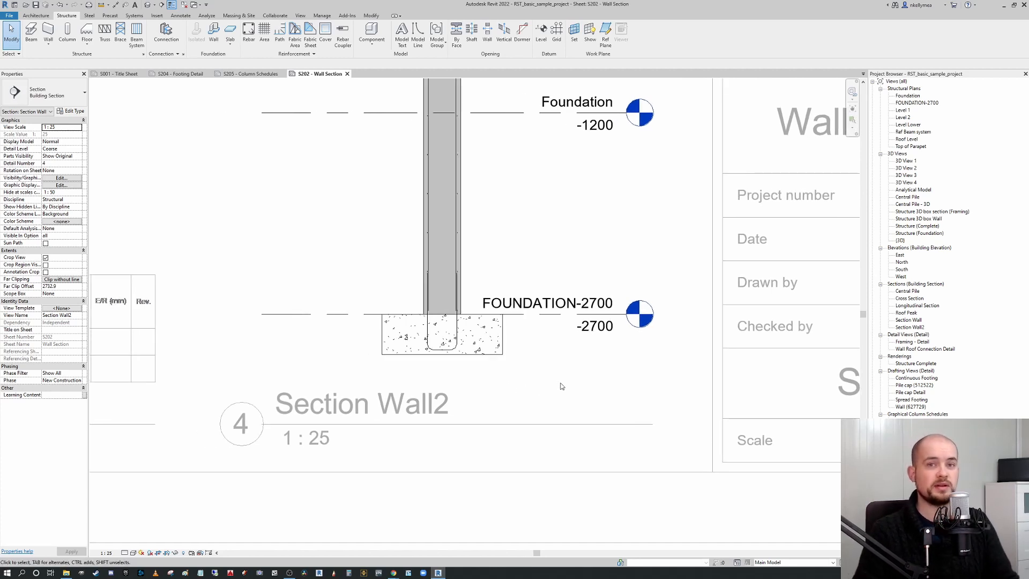
pyautogui.moveTo(537, 351); pyautogui.dragTo(548, 350, button='middle')
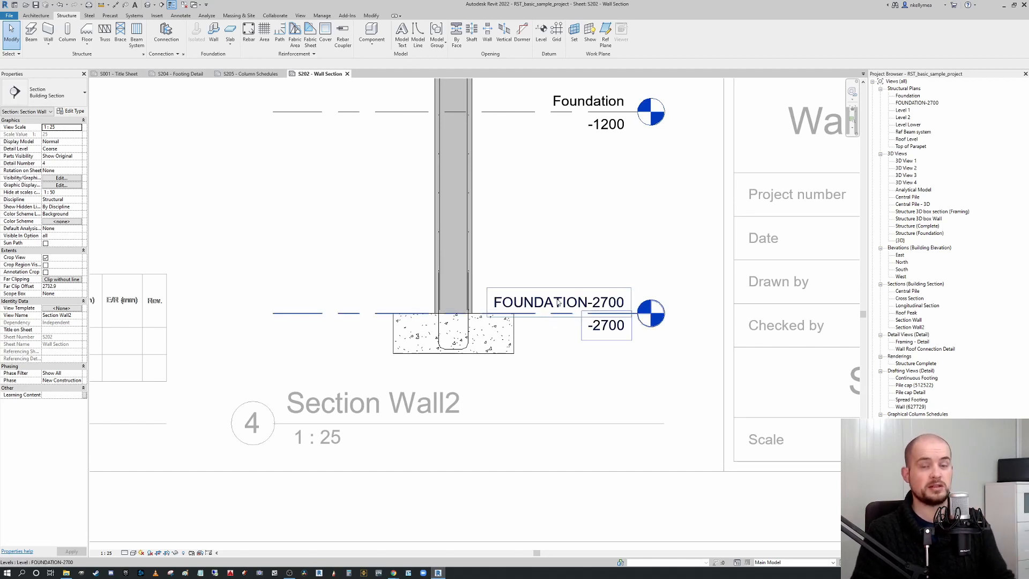
pyautogui.moveTo(505, 340); pyautogui.dragTo(540, 320, button='middle')
pyautogui.scroll(2, 540, 320)
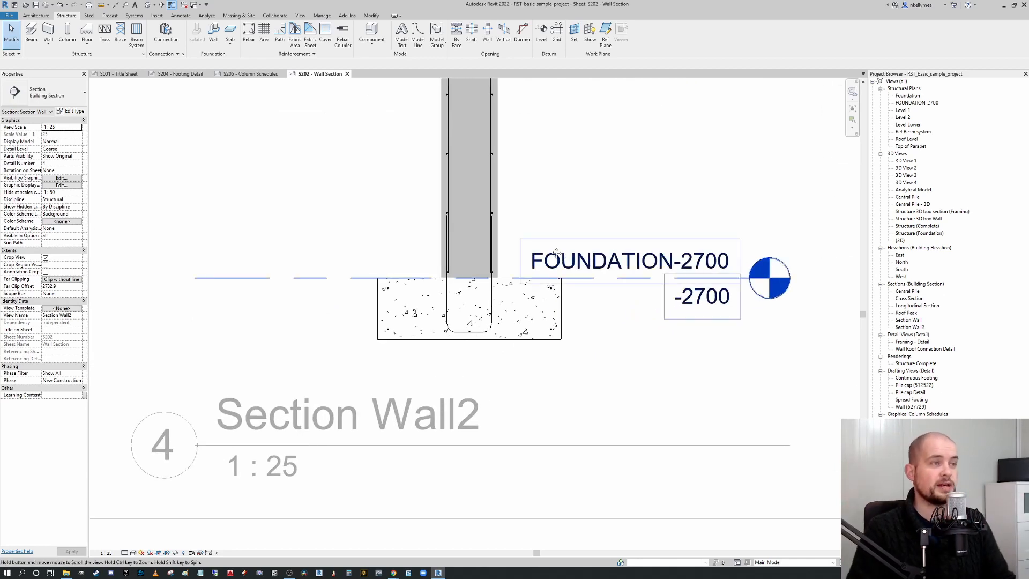
# Place a Stirrup - T1 rebar inside the footing in the Section Wall2 view.
pyautogui.scroll(2, 517, 287)
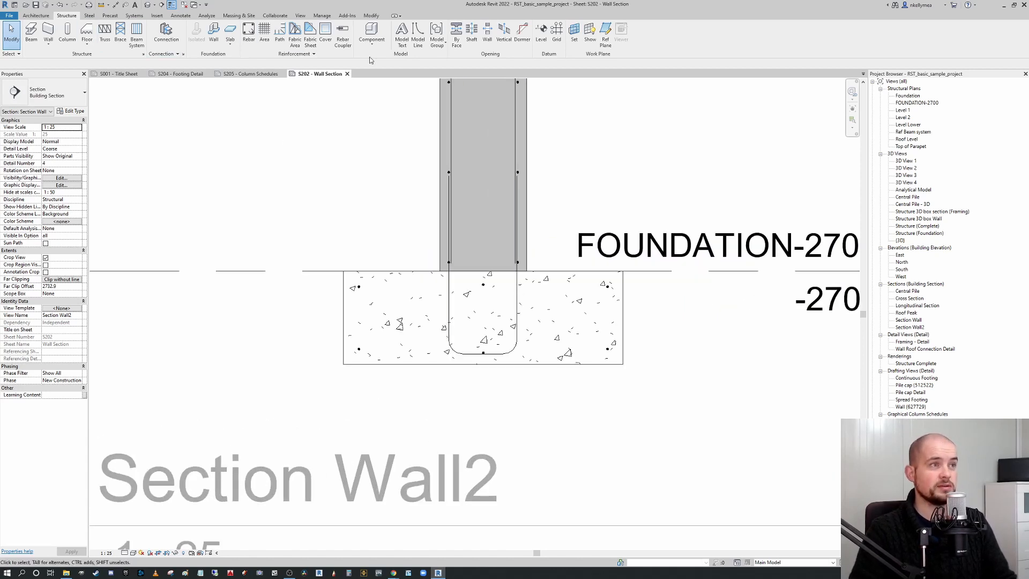
pyautogui.click(250, 43)
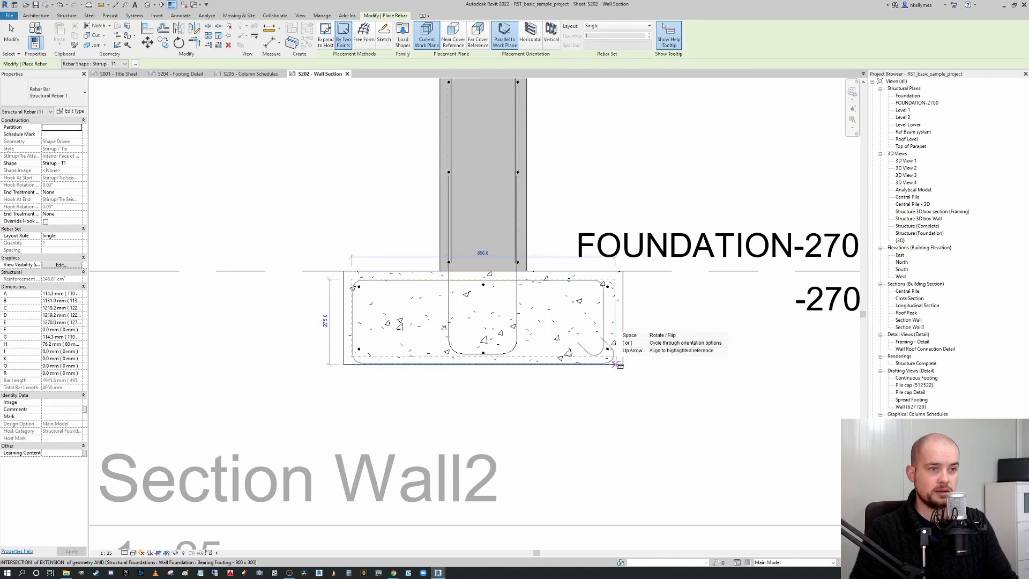
pyautogui.scroll(3, 574, 349)
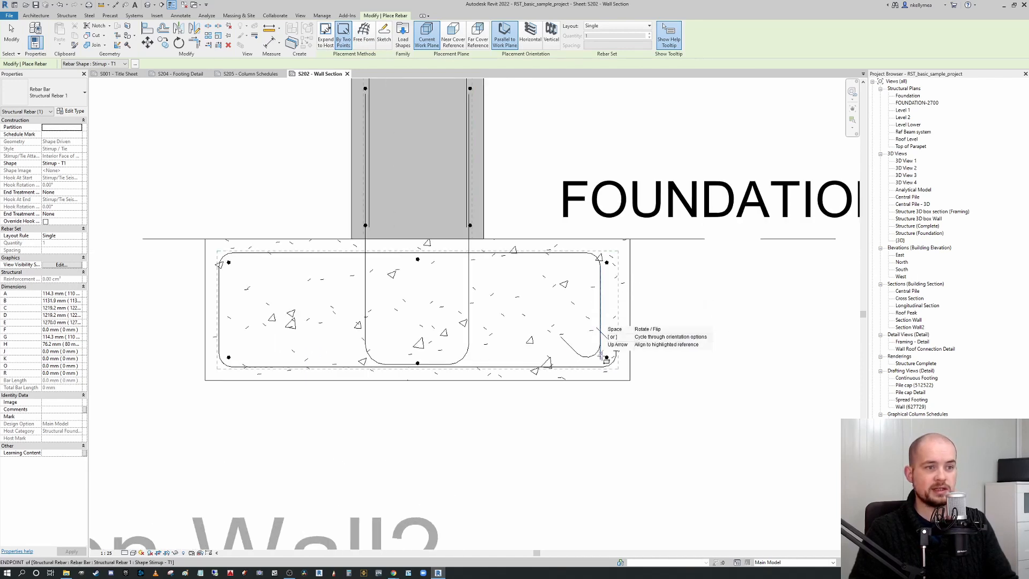
pyautogui.scroll(-3, 576, 338)
pyautogui.scroll(1, 580, 313)
pyautogui.scroll(1, 550, 329)
pyautogui.moveTo(551, 329); pyautogui.dragTo(655, 330, button='middle')
pyautogui.moveTo(599, 289); pyautogui.dragTo(512, 294, button='middle')
pyautogui.press('Escape')
pyautogui.press('Escape')
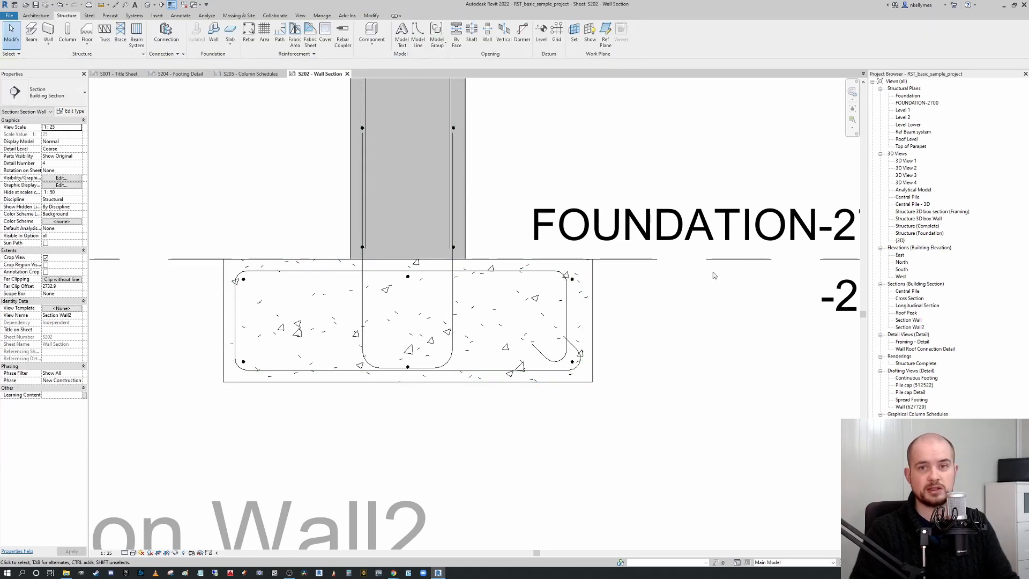
# Select the footing stirrup and drag its end and edge handles to adjust its shape within the footing.
pyautogui.scroll(-1, 587, 312)
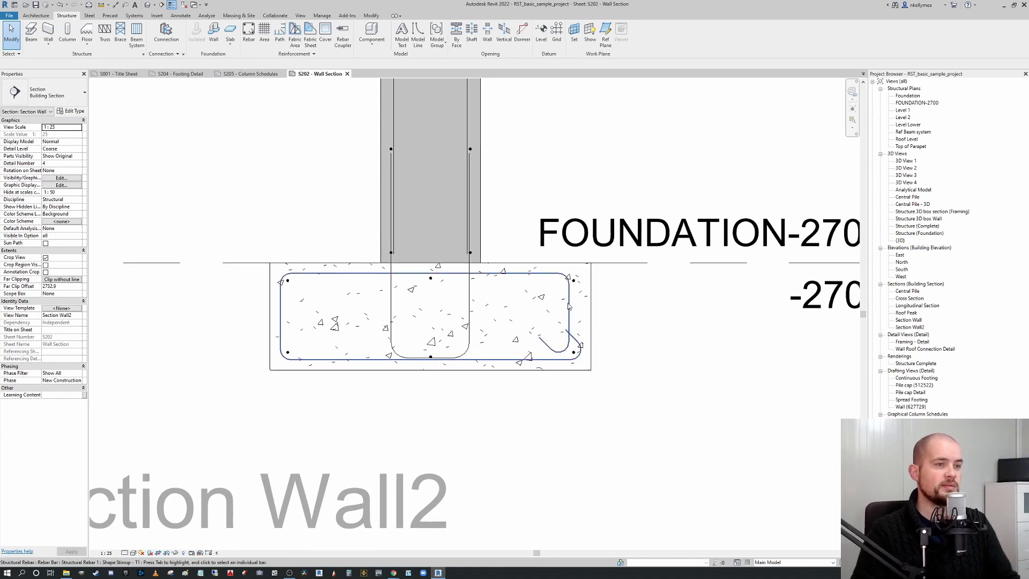
pyautogui.click(575, 314)
pyautogui.moveTo(575, 314); pyautogui.dragTo(568, 326, button='middle')
pyautogui.moveTo(569, 325); pyautogui.dragTo(574, 327)
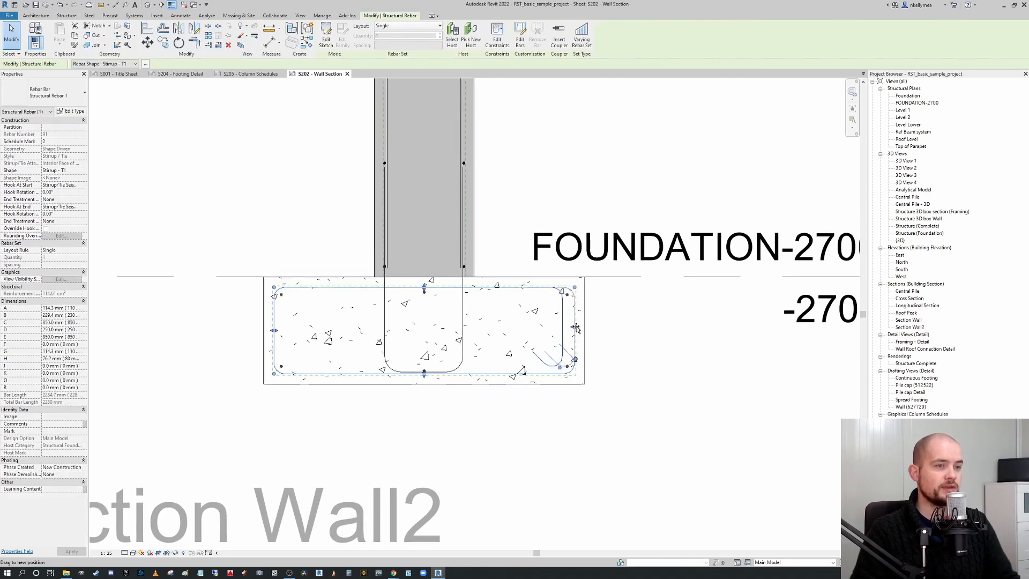
pyautogui.scroll(2, 560, 365)
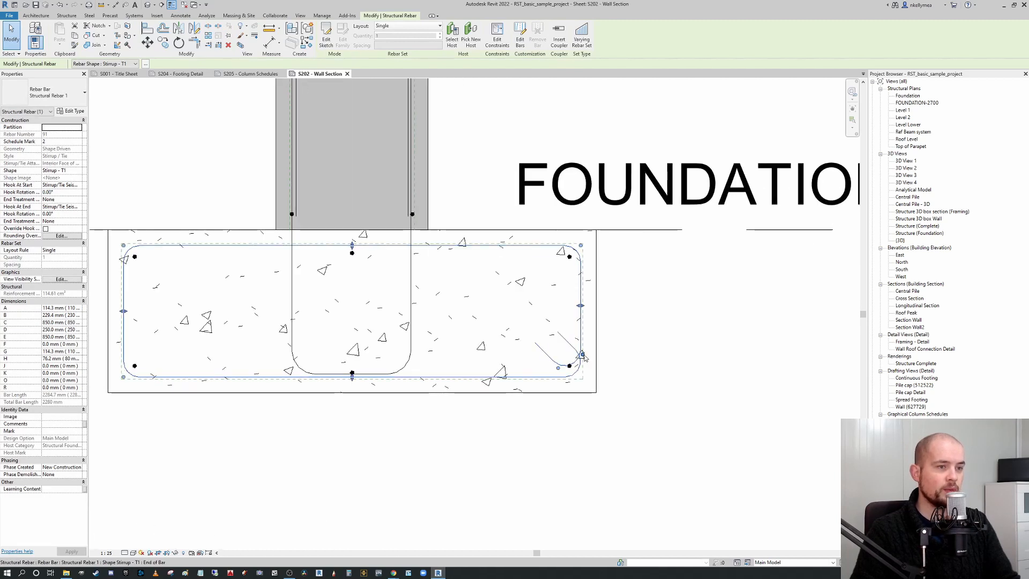
pyautogui.moveTo(584, 358); pyautogui.dragTo(582, 354)
pyautogui.scroll(-1, 572, 272)
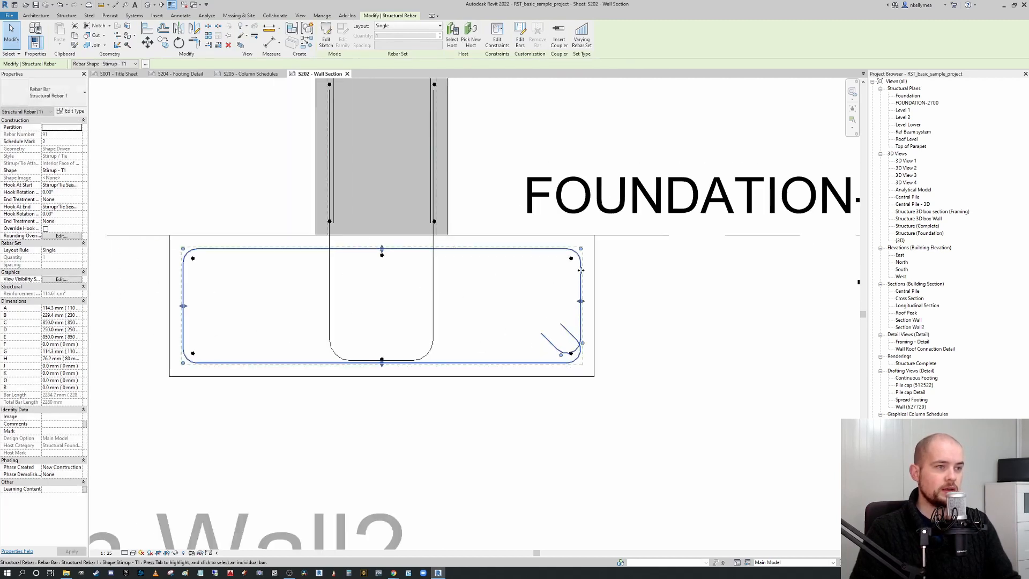
pyautogui.moveTo(570, 273); pyautogui.dragTo(574, 291, button='middle')
pyautogui.moveTo(386, 382)
pyautogui.mouseDown()
pyautogui.moveTo(388, 392)
pyautogui.moveTo(390, 381)
pyautogui.mouseUp()
pyautogui.press('Escape')
# Start the Rebar tool with Vertical placement orientation and browse the available rebar shapes.
pyautogui.scroll(-1, 423, 338)
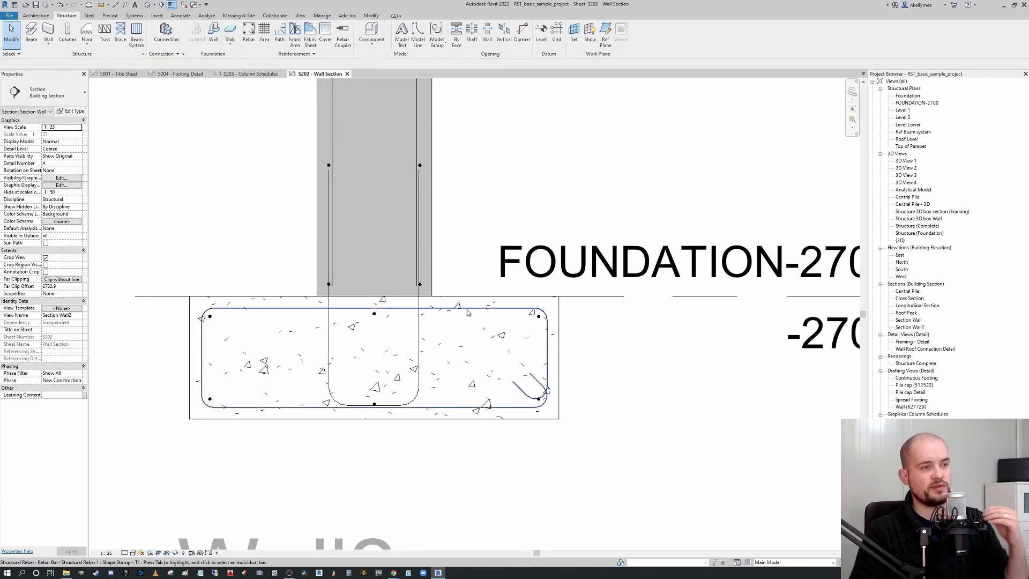
pyautogui.scroll(-2, 499, 325)
pyautogui.moveTo(587, 347)
pyautogui.mouseDown(button='middle')
pyautogui.moveTo(516, 364)
pyautogui.moveTo(611, 352)
pyautogui.moveTo(630, 362)
pyautogui.mouseUp(button='middle')
pyautogui.scroll(1, 514, 359)
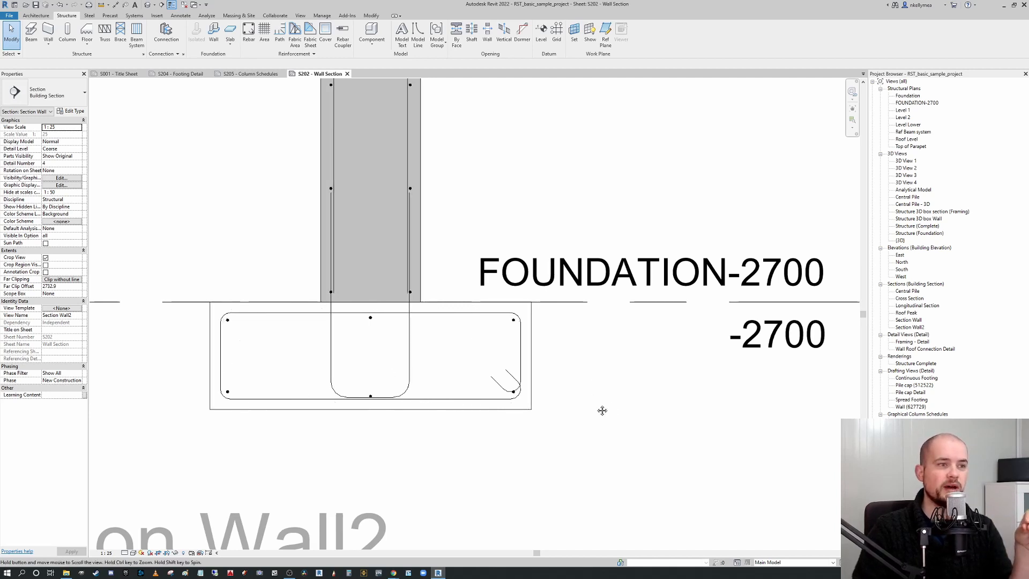
pyautogui.moveTo(611, 409); pyautogui.dragTo(581, 394, button='middle')
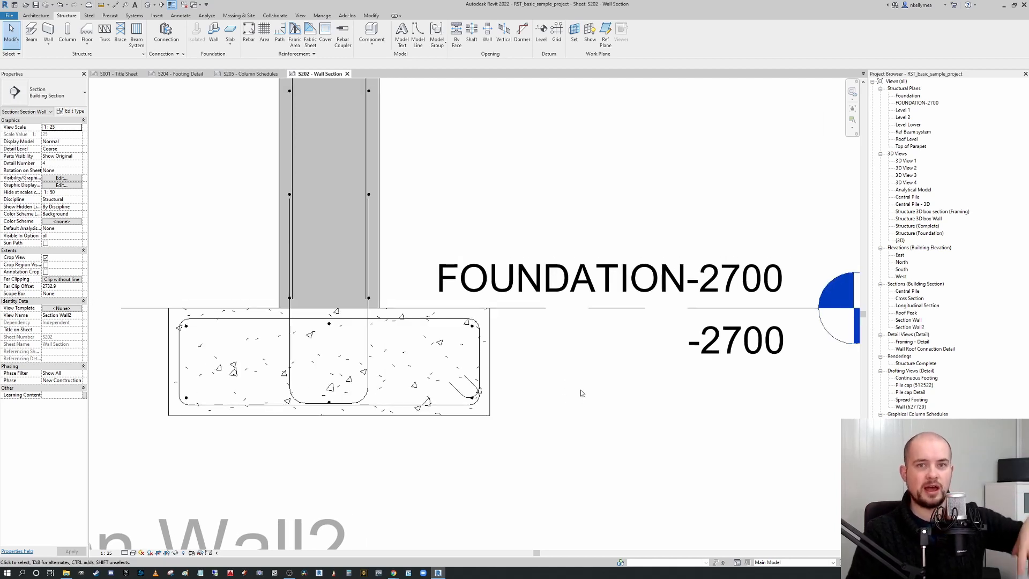
pyautogui.moveTo(582, 382); pyautogui.dragTo(589, 392, button='middle')
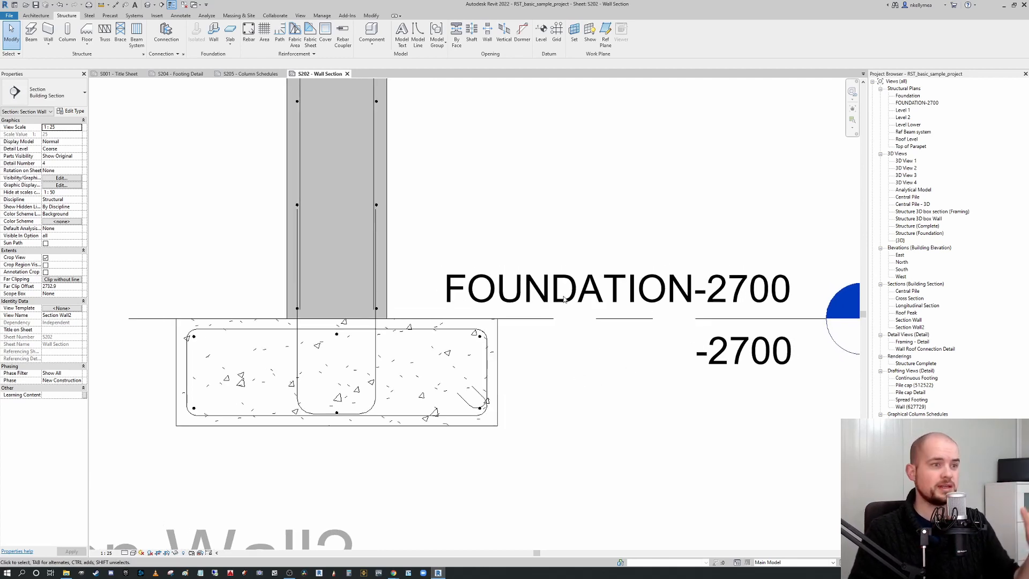
pyautogui.click(249, 33)
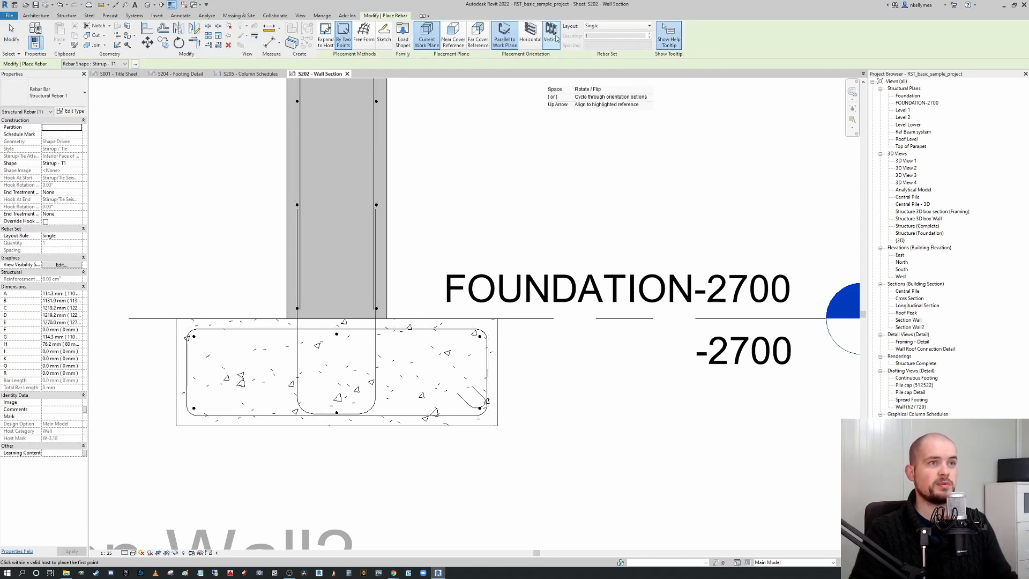
pyautogui.click(550, 37)
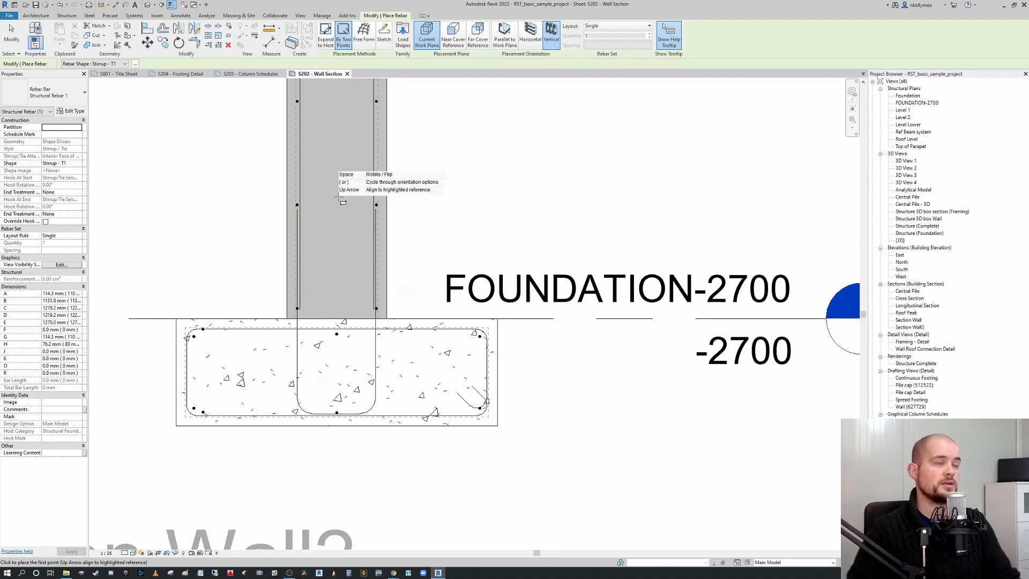
pyautogui.press('Escape')
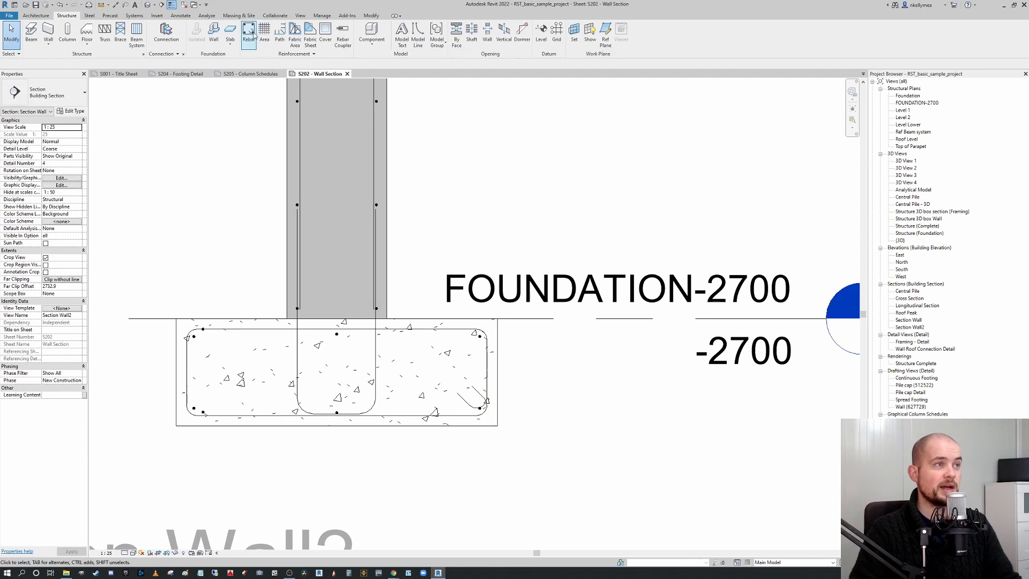
pyautogui.click(252, 42)
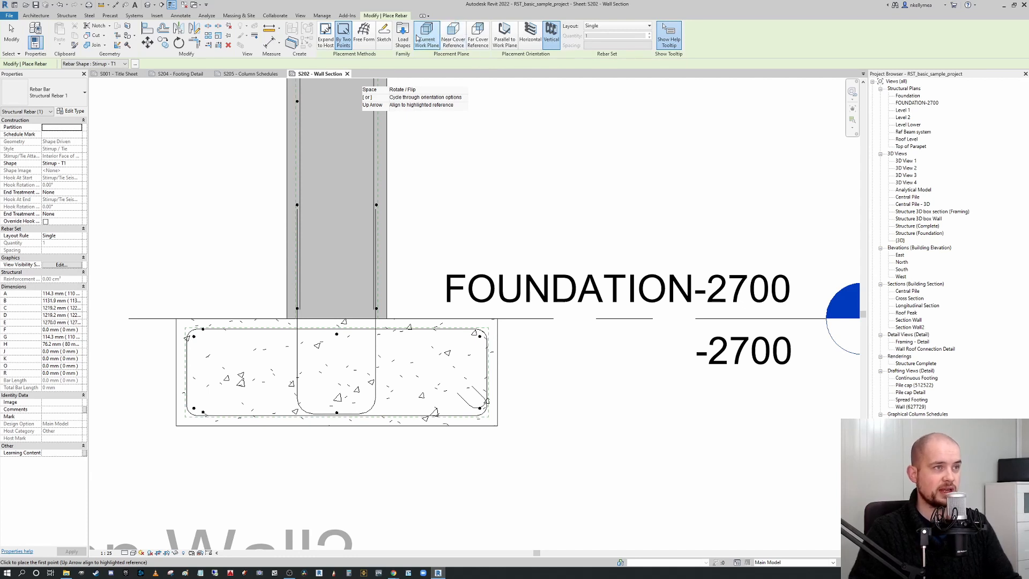
pyautogui.click(123, 64)
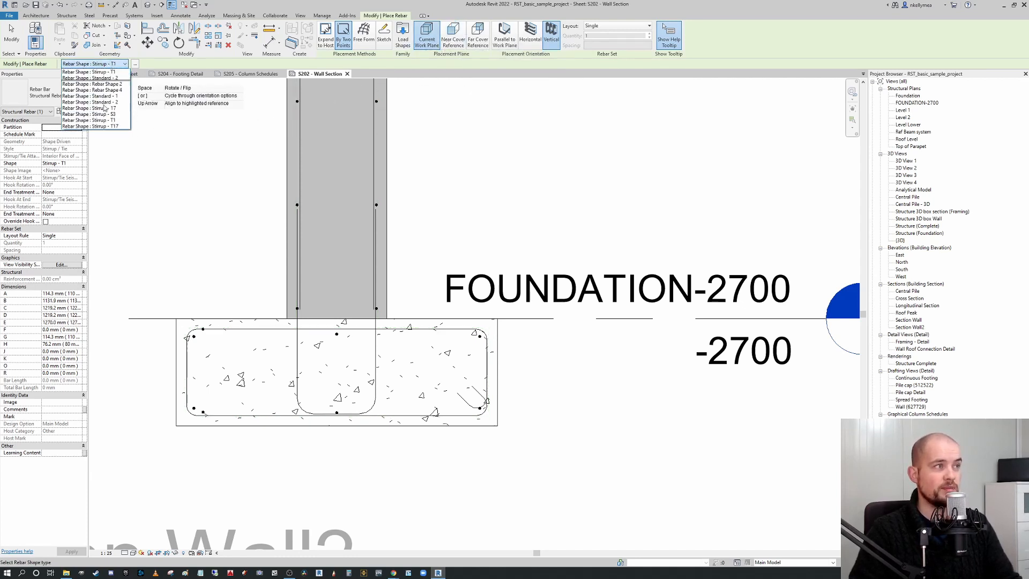
pyautogui.press('Escape')
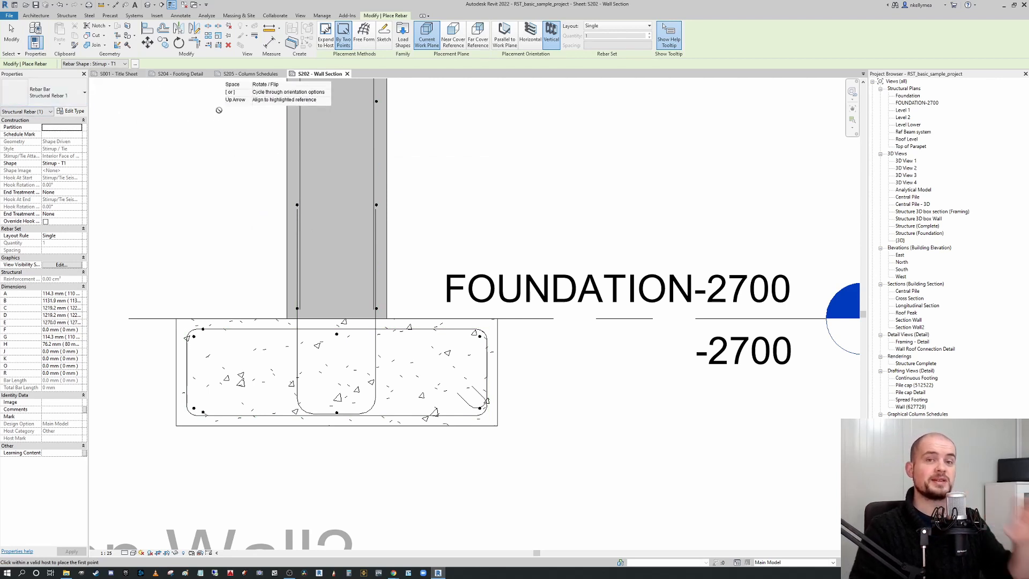
# Examine the Section Wall2 view and its footing on sheet S202 with the Rebar tool still active.
pyautogui.scroll(-1, 349, 231)
pyautogui.moveTo(349, 231); pyautogui.dragTo(487, 287, button='middle')
pyautogui.scroll(-1, 407, 260)
pyautogui.scroll(1, 420, 352)
pyautogui.moveTo(408, 260); pyautogui.dragTo(455, 402, button='middle')
pyautogui.scroll(-2, 421, 352)
pyautogui.scroll(1, 431, 375)
pyautogui.scroll(-2, 449, 359)
pyautogui.moveTo(450, 357); pyautogui.dragTo(418, 417, button='middle')
pyautogui.scroll(-3, 400, 352)
pyautogui.scroll(-2, 410, 411)
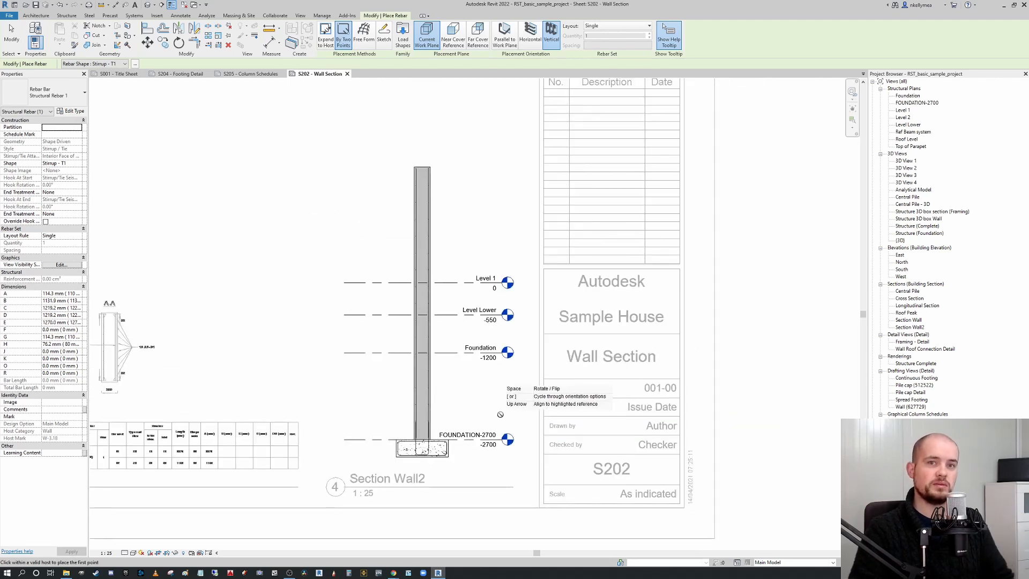
pyautogui.moveTo(500, 414); pyautogui.dragTo(536, 404, button='middle')
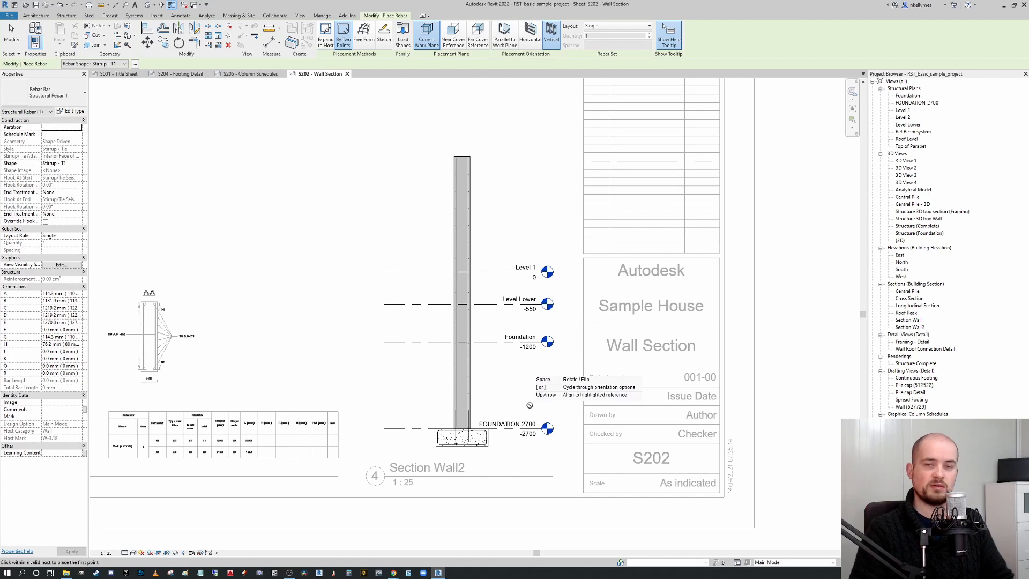
pyautogui.scroll(2, 529, 405)
pyautogui.scroll(1, 529, 406)
pyautogui.scroll(1, 522, 406)
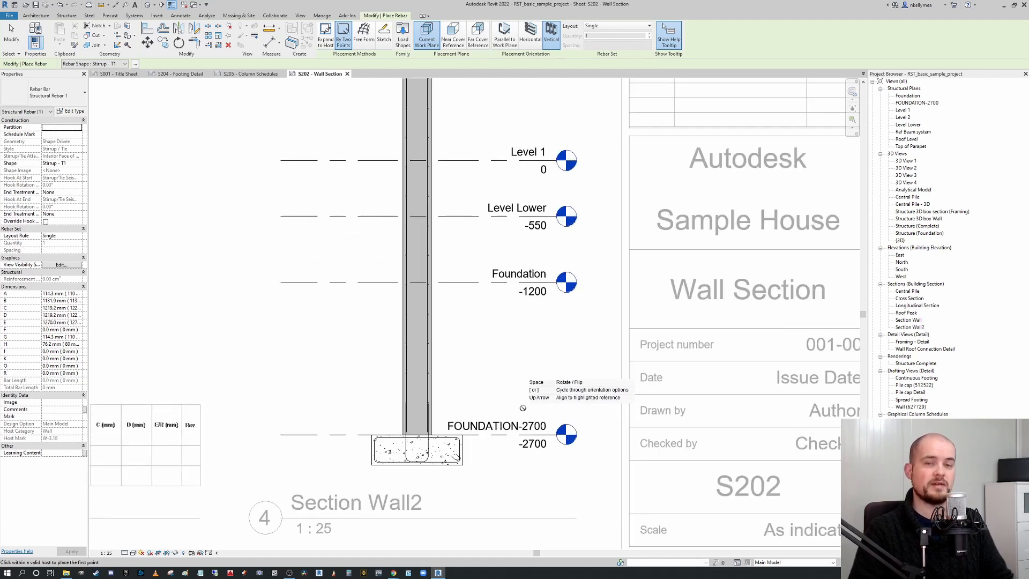